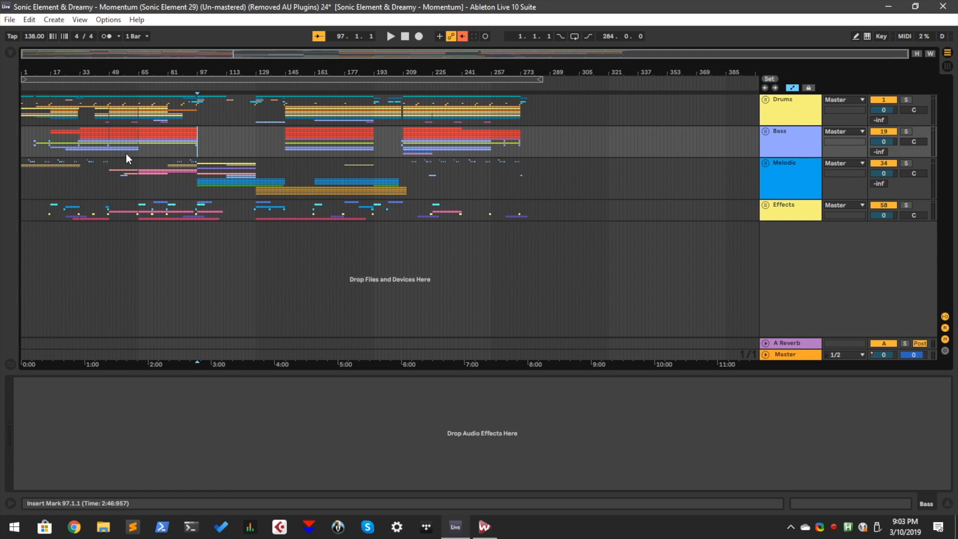
- Unfold the Drums group, solo it and play the full drum section from bar 54
{"action": "left_click", "coordinate": [767, 100]}
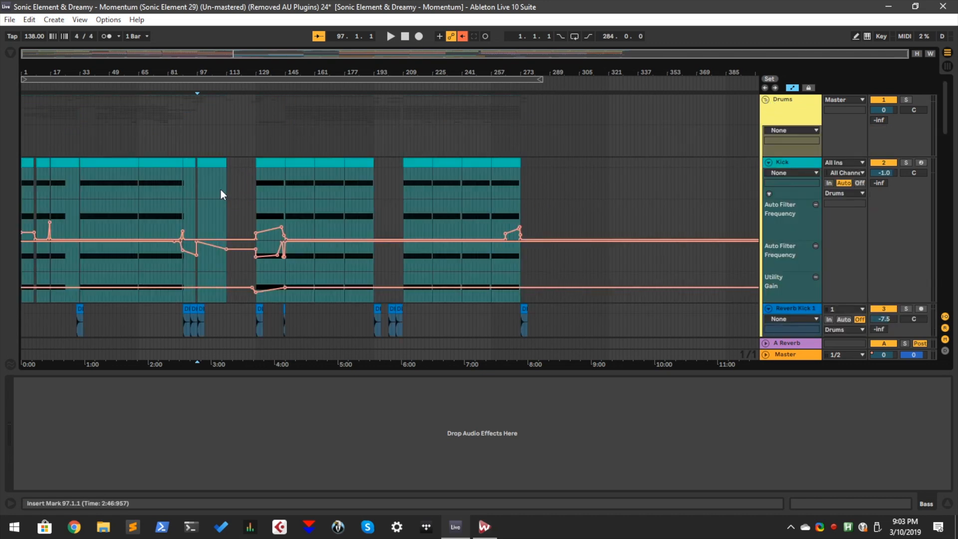
{"action": "left_click", "coordinate": [118, 218]}
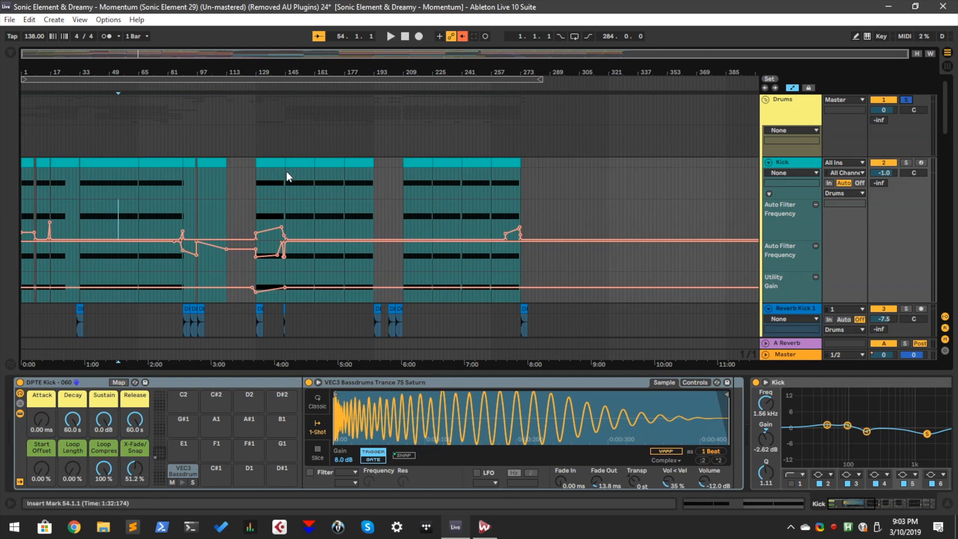
{"action": "key", "text": "space"}
{"action": "scroll", "coordinate": [288, 172], "scroll_direction": "down", "scroll_amount": 3}
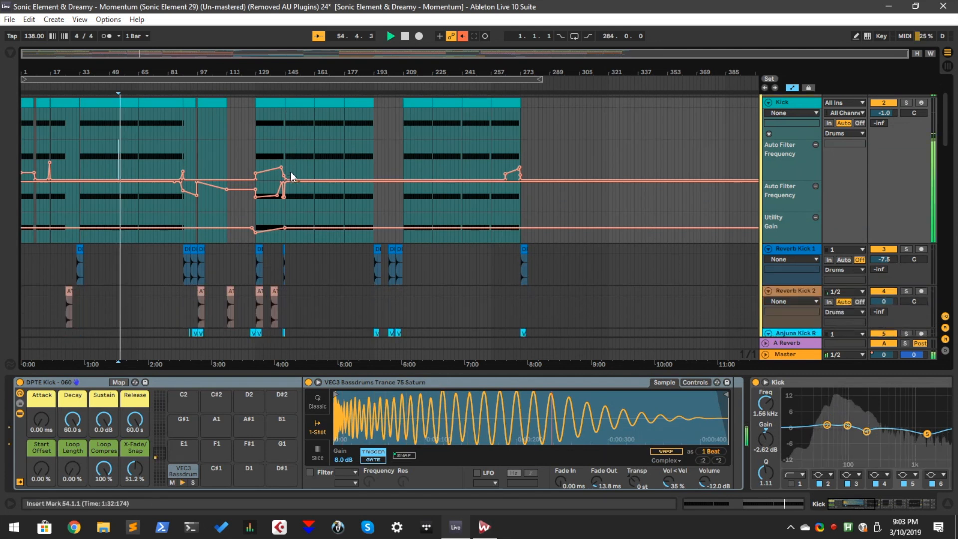
{"action": "scroll", "coordinate": [289, 175], "scroll_direction": "down", "scroll_amount": 6}
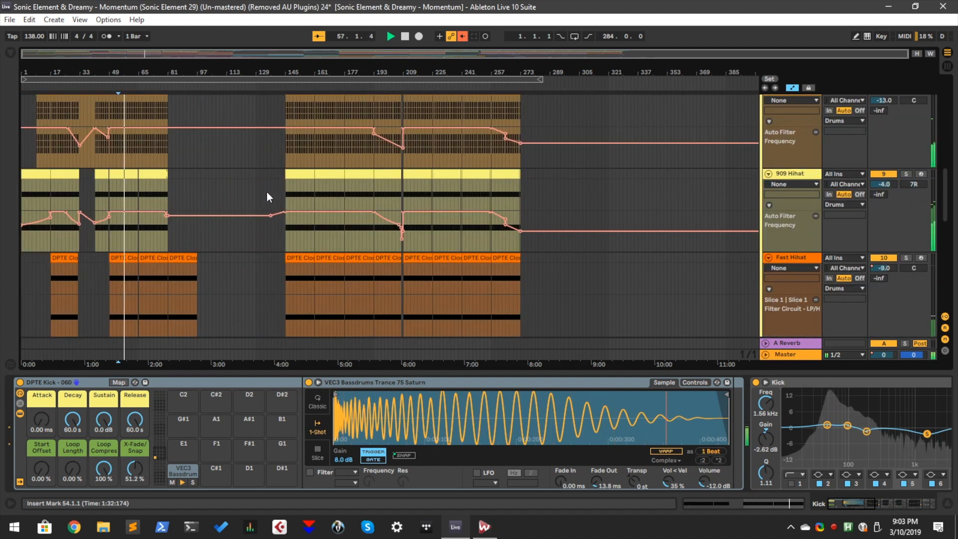
{"action": "key", "text": "space"}
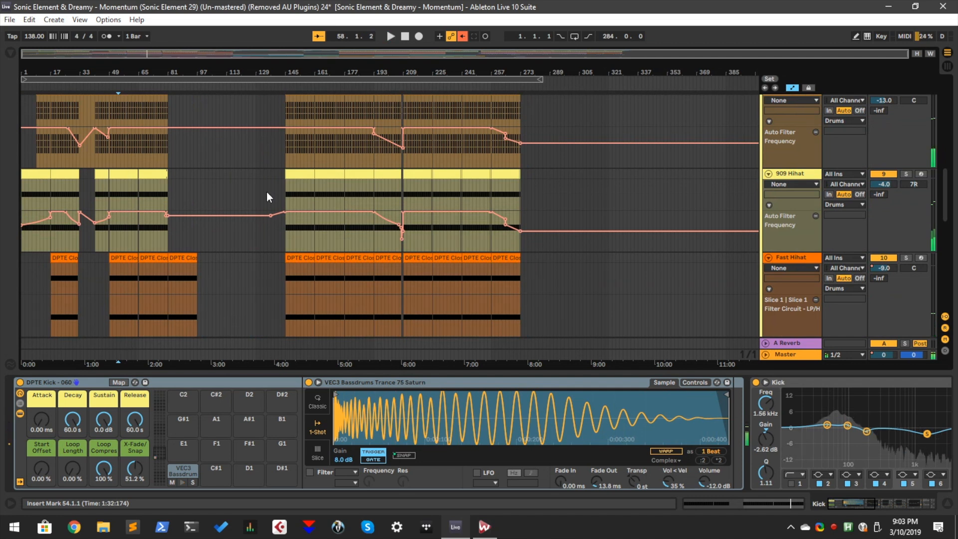
- Solo the Open Hihat track and listen to it from bar 58
{"action": "scroll", "coordinate": [266, 192], "scroll_direction": "down", "scroll_amount": 5}
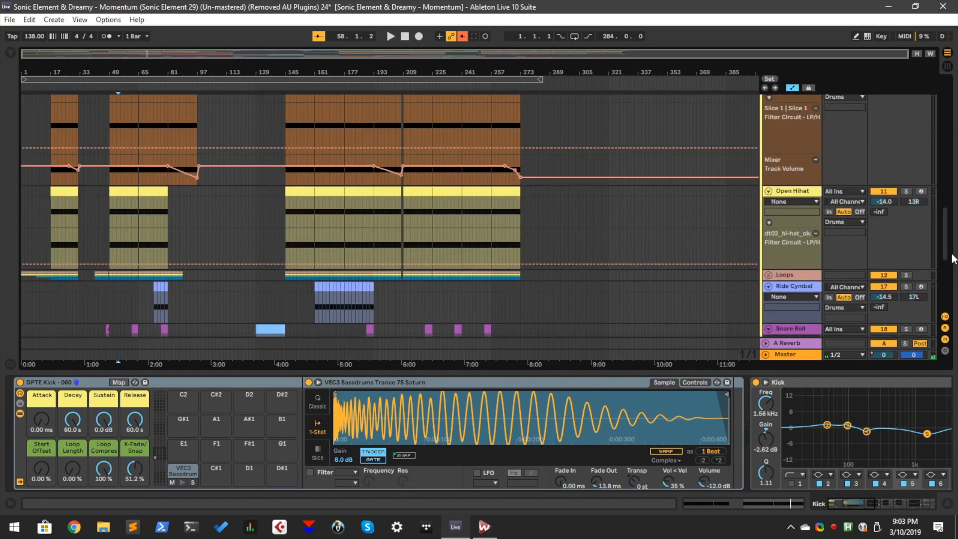
{"action": "left_click", "coordinate": [906, 191]}
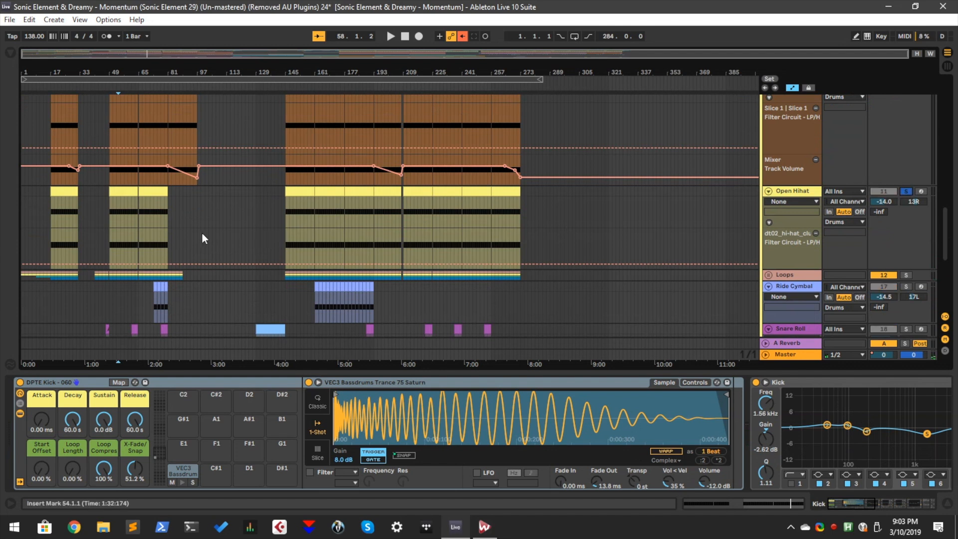
{"action": "left_click", "coordinate": [127, 217]}
{"action": "key", "text": "space"}
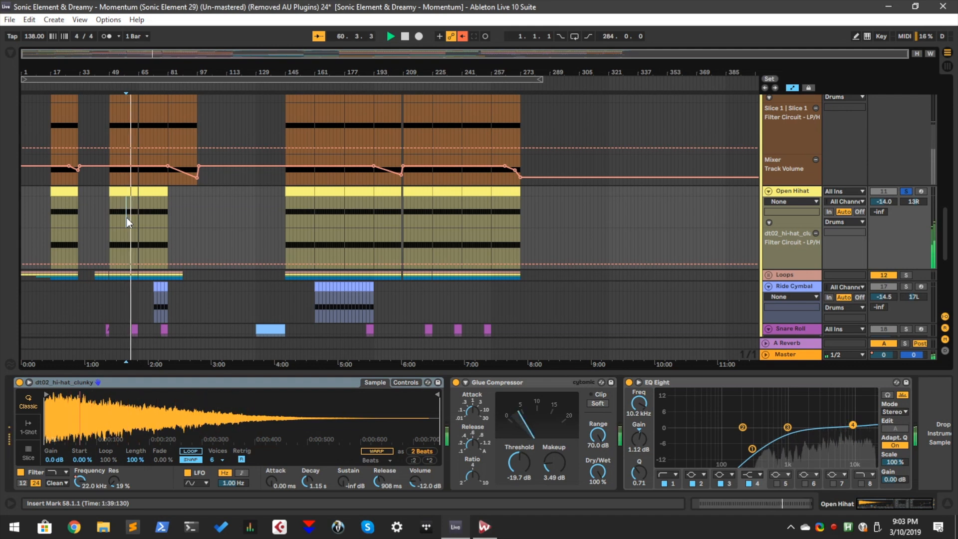
{"action": "key", "text": "space"}
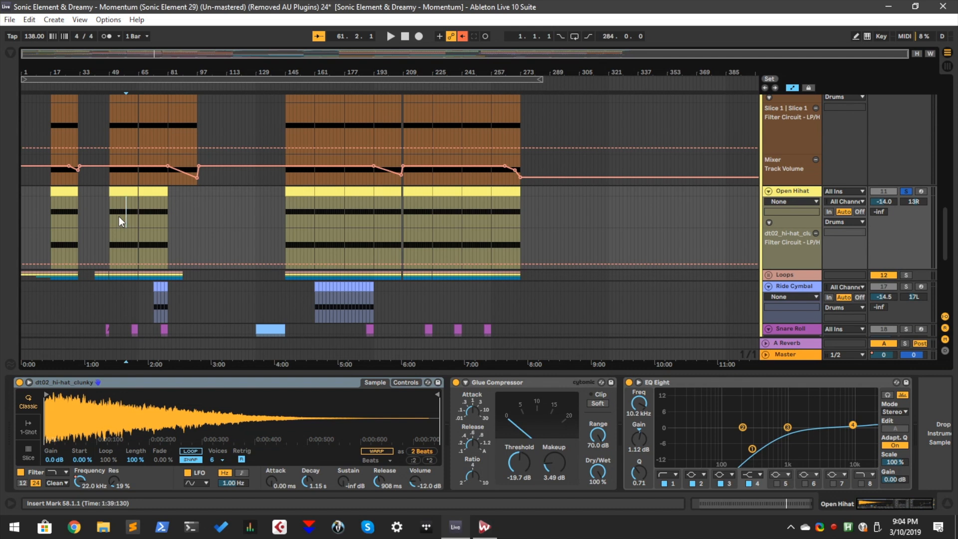
- Solo the Fast Hihat track instead and listen to it from bar 61
{"action": "left_click", "coordinate": [132, 127]}
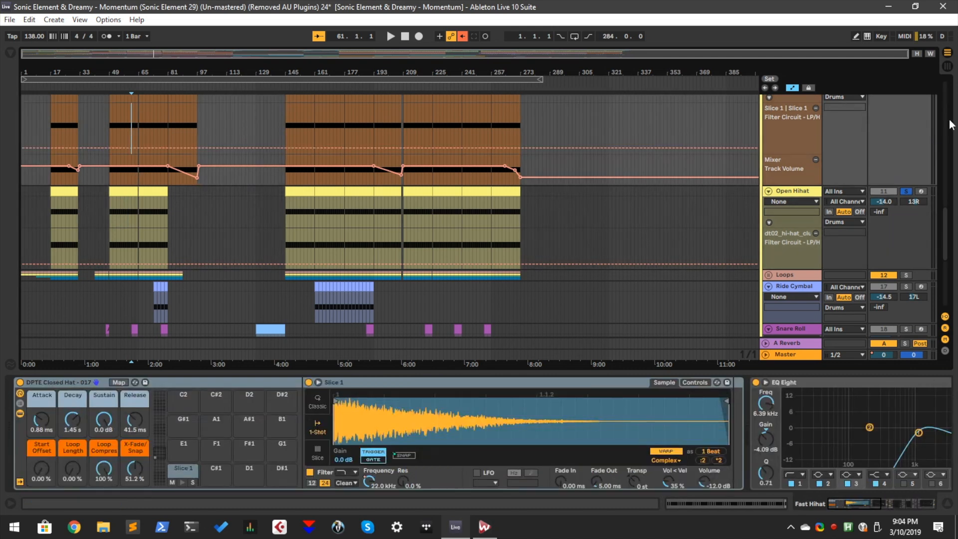
{"action": "scroll", "coordinate": [852, 130], "scroll_direction": "up", "scroll_amount": 3}
{"action": "left_click", "coordinate": [907, 127]}
{"action": "key", "text": "space"}
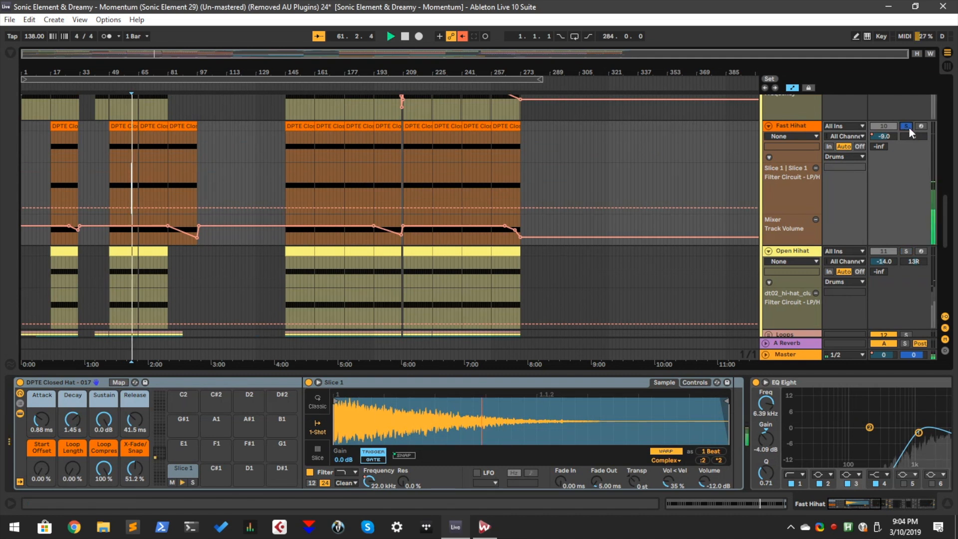
{"action": "key", "text": "space"}
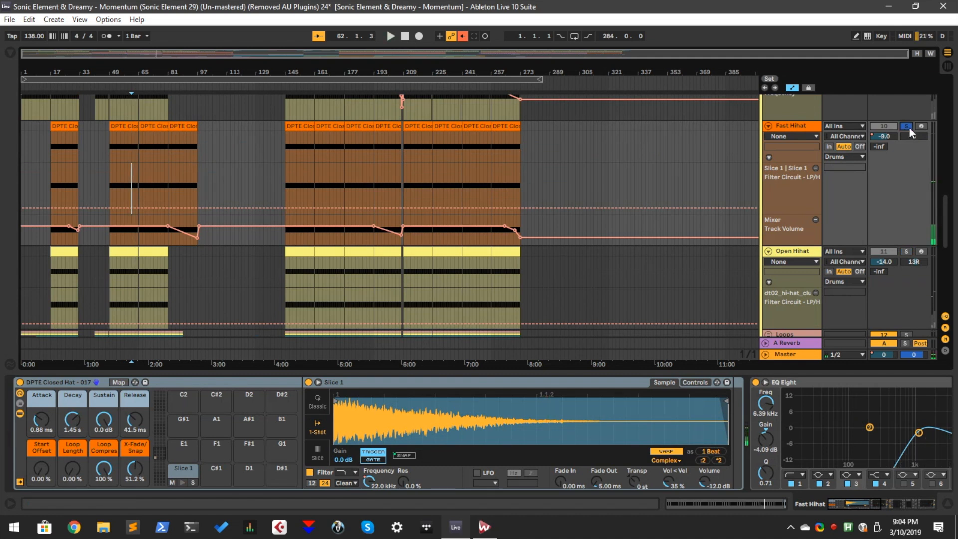
- Turn off the Fast Hihat solo and fold the Drums group
{"action": "left_click", "coordinate": [908, 127]}
{"action": "scroll", "coordinate": [620, 165], "scroll_direction": "up", "scroll_amount": 10}
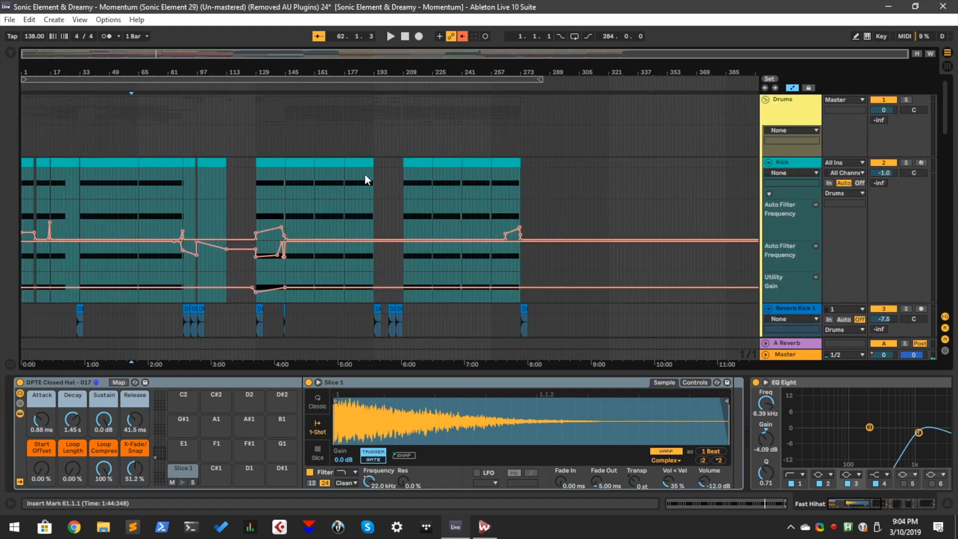
{"action": "left_click", "coordinate": [363, 178]}
{"action": "left_click", "coordinate": [766, 100]}
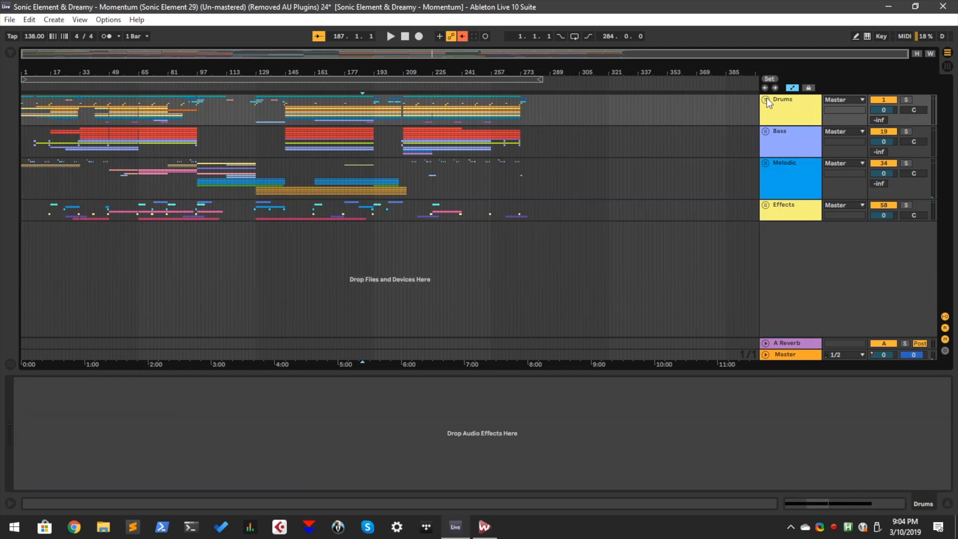
- Unfold the Bass group, solo the Sub Bass track and play it from bar 53
{"action": "left_click", "coordinate": [766, 131]}
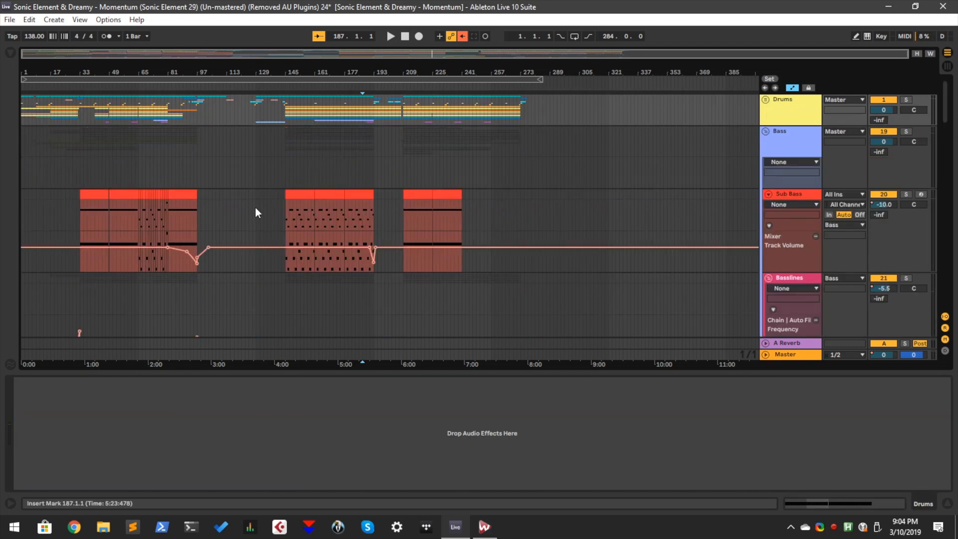
{"action": "scroll", "coordinate": [257, 220], "scroll_direction": "down", "scroll_amount": 2}
{"action": "scroll", "coordinate": [257, 224], "scroll_direction": "down", "scroll_amount": 2}
{"action": "left_click", "coordinate": [117, 175]}
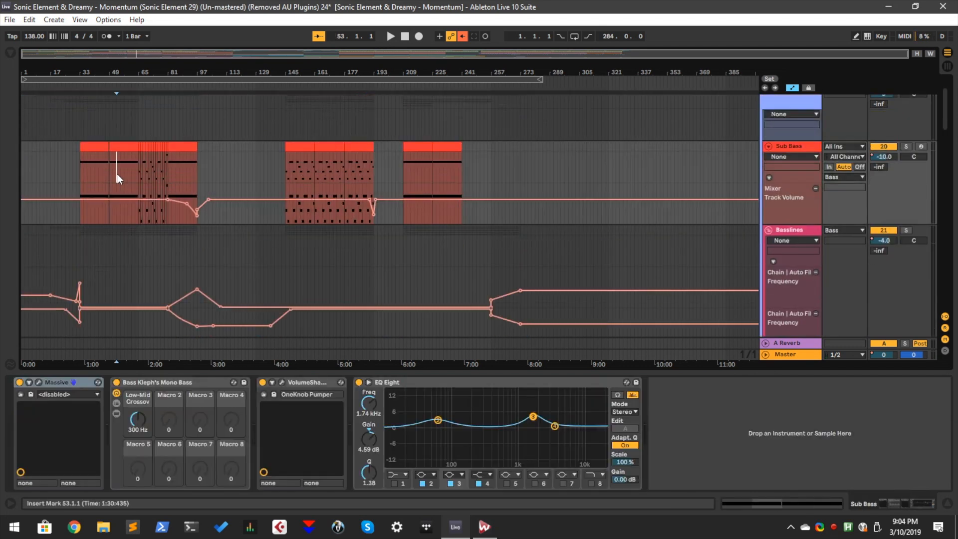
{"action": "left_click", "coordinate": [907, 148]}
{"action": "key", "text": "space"}
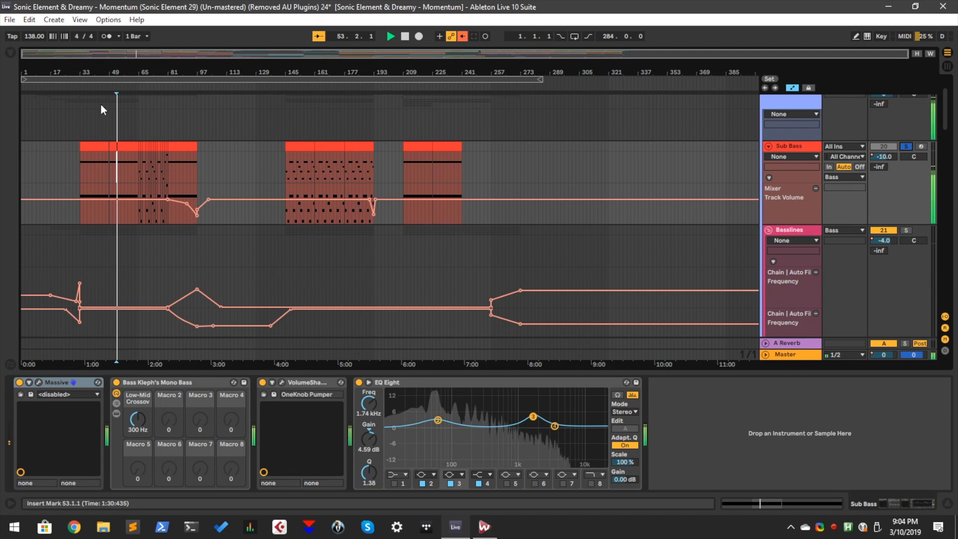
- Restart playback of the soloed Sub Bass track from bar 44
{"action": "left_click", "coordinate": [100, 156]}
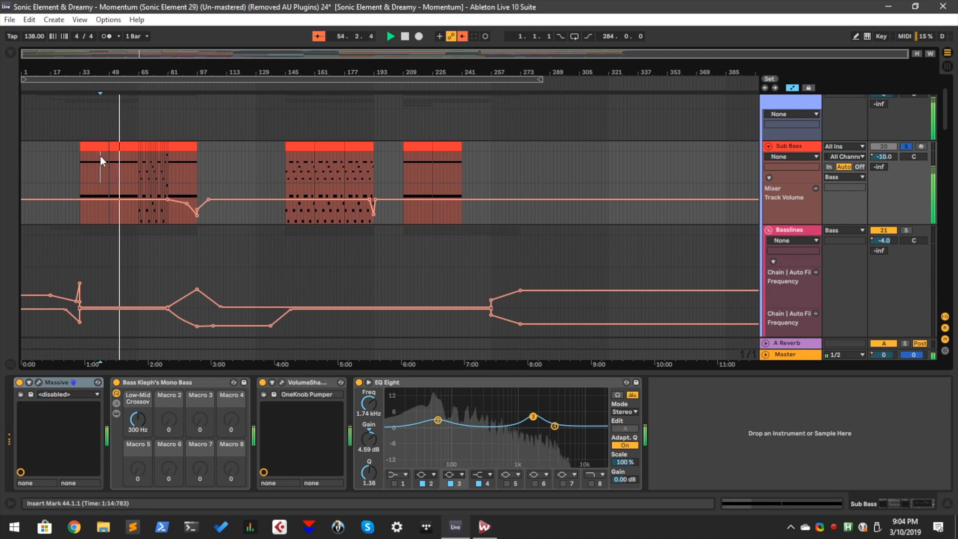
{"action": "key", "text": "space"}
{"action": "key", "text": "space"}
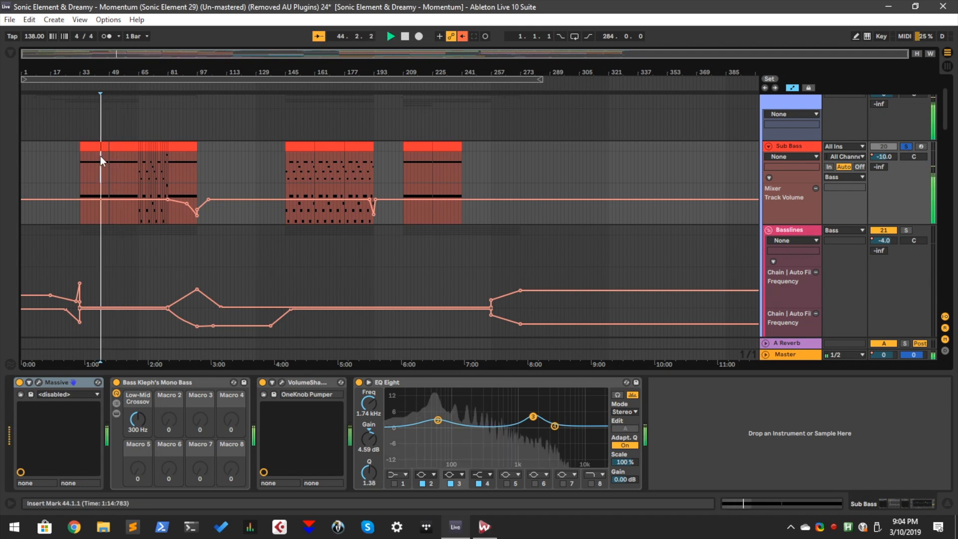
- Examine the first envelope in the Sub Bass track's Massive synth with playback stopped, and close the plug-in window
{"action": "left_click", "coordinate": [38, 382]}
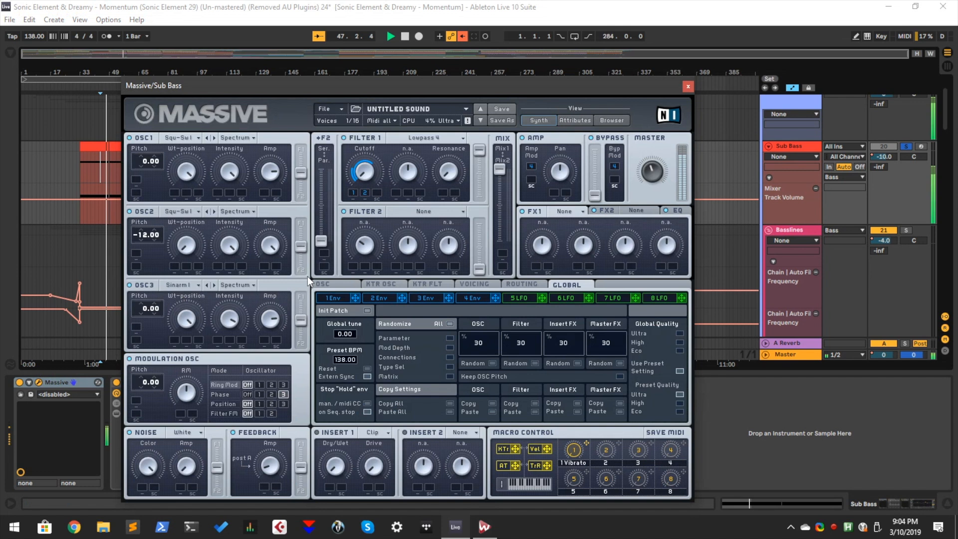
{"action": "key", "text": "space"}
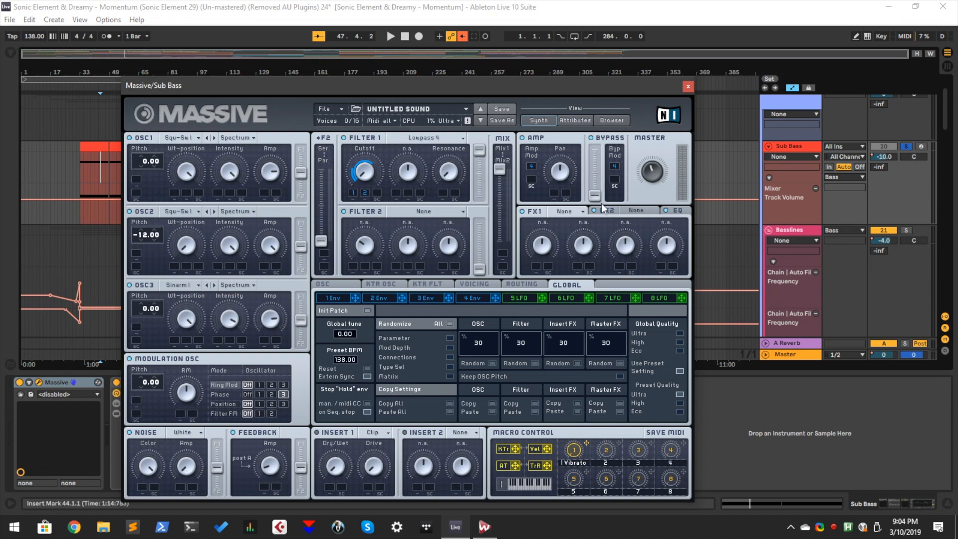
{"action": "left_click", "coordinate": [333, 299]}
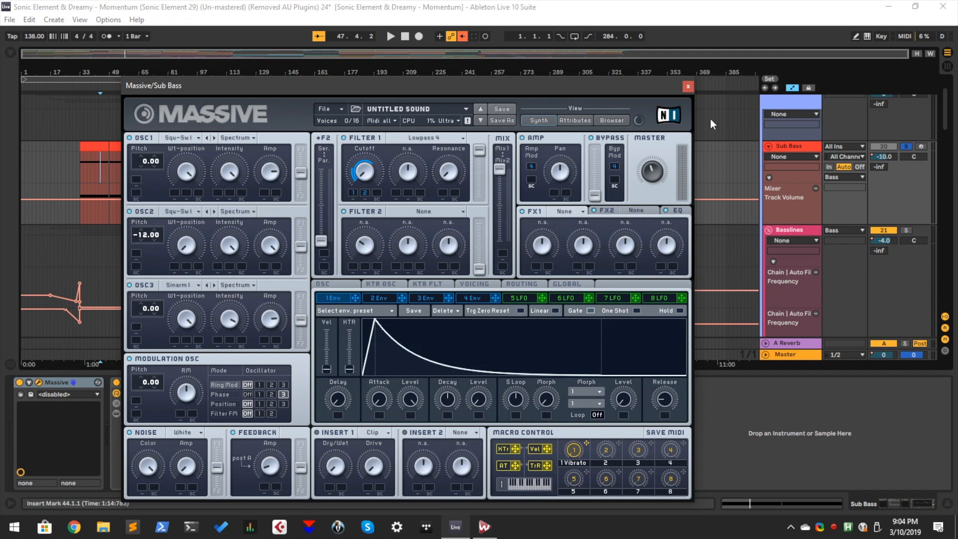
{"action": "left_click", "coordinate": [689, 86]}
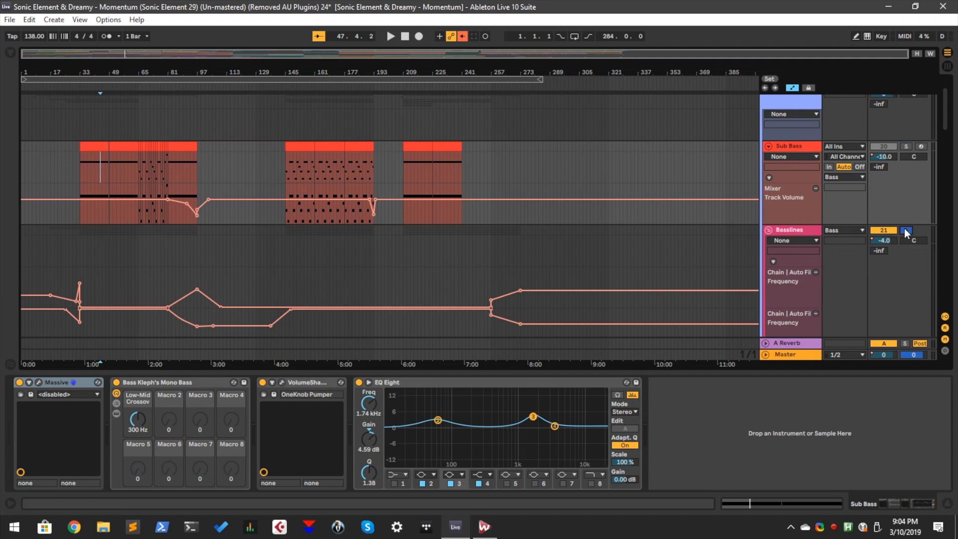
- Solo the Basslines group and listen to it from bar 77
{"action": "scroll", "coordinate": [429, 210], "scroll_direction": "down", "scroll_amount": 2}
{"action": "left_click", "coordinate": [161, 204]}
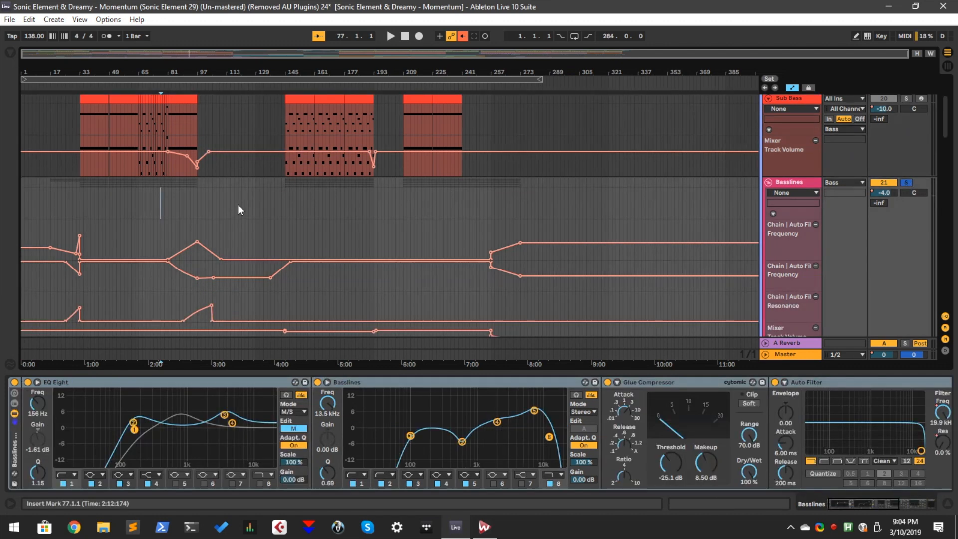
{"action": "key", "text": "space"}
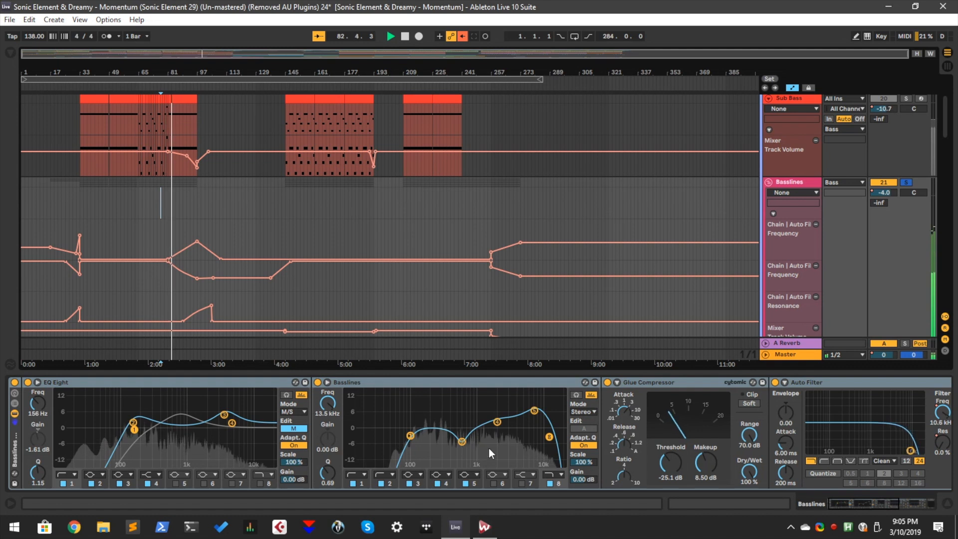
{"action": "key", "text": "space"}
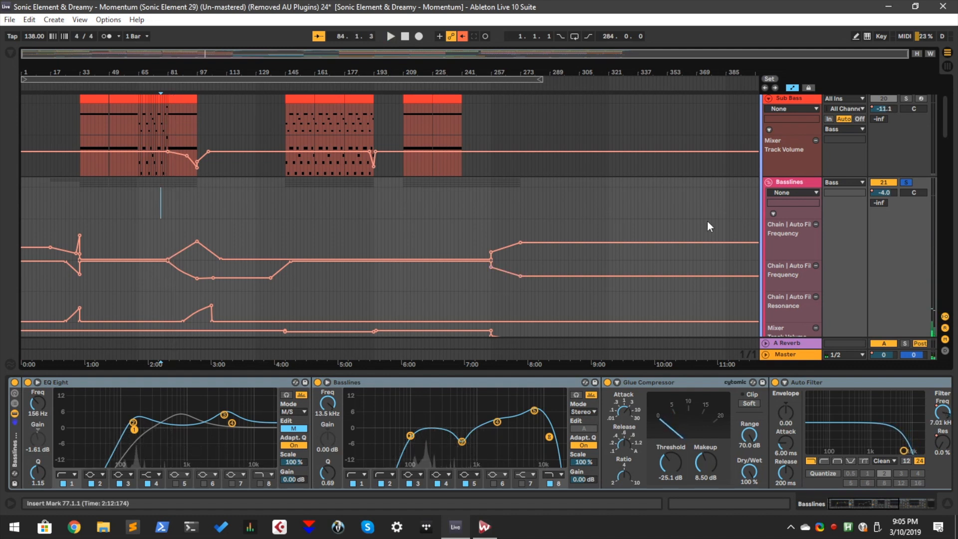
- Solo the Bass 1 track inside the Basslines group and play it from bar 81
{"action": "scroll", "coordinate": [628, 188], "scroll_direction": "down", "scroll_amount": 1}
{"action": "scroll", "coordinate": [629, 190], "scroll_direction": "down", "scroll_amount": 5}
{"action": "scroll", "coordinate": [633, 190], "scroll_direction": "up", "scroll_amount": 8}
{"action": "scroll", "coordinate": [678, 208], "scroll_direction": "down", "scroll_amount": 10}
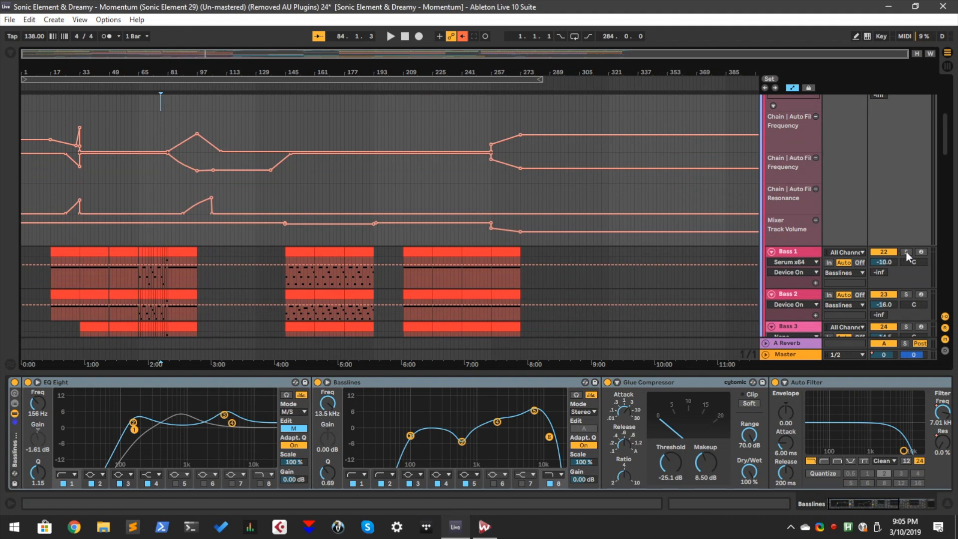
{"action": "left_click", "coordinate": [907, 252]}
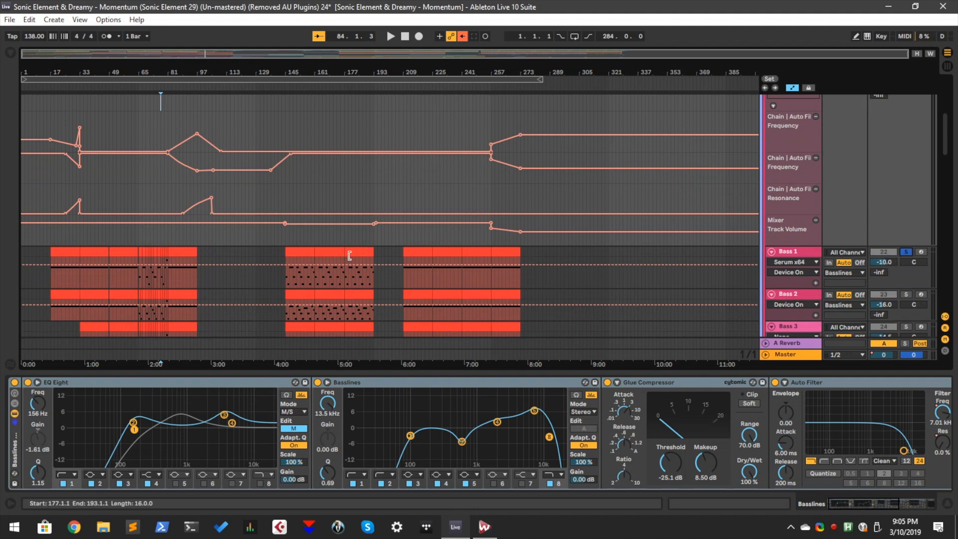
{"action": "left_click", "coordinate": [189, 283]}
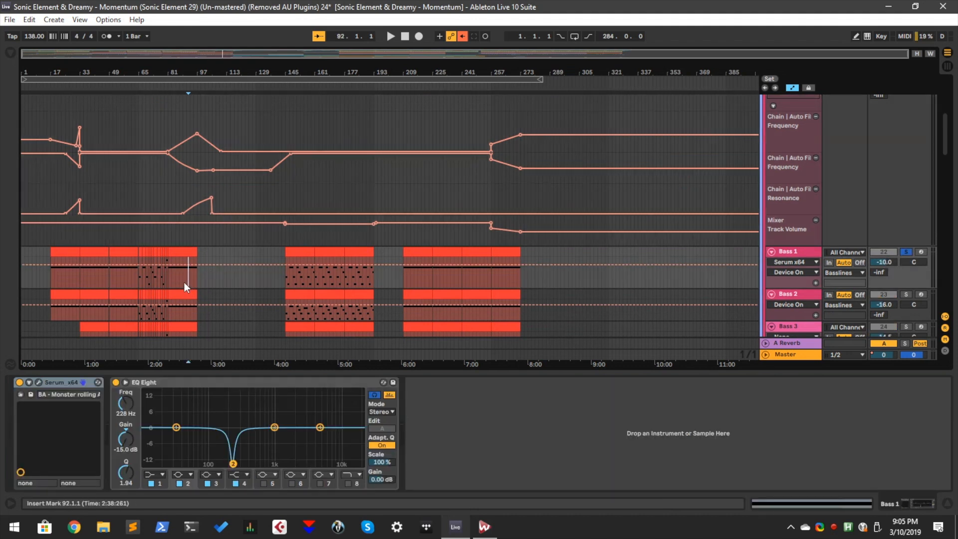
{"action": "key", "text": "space"}
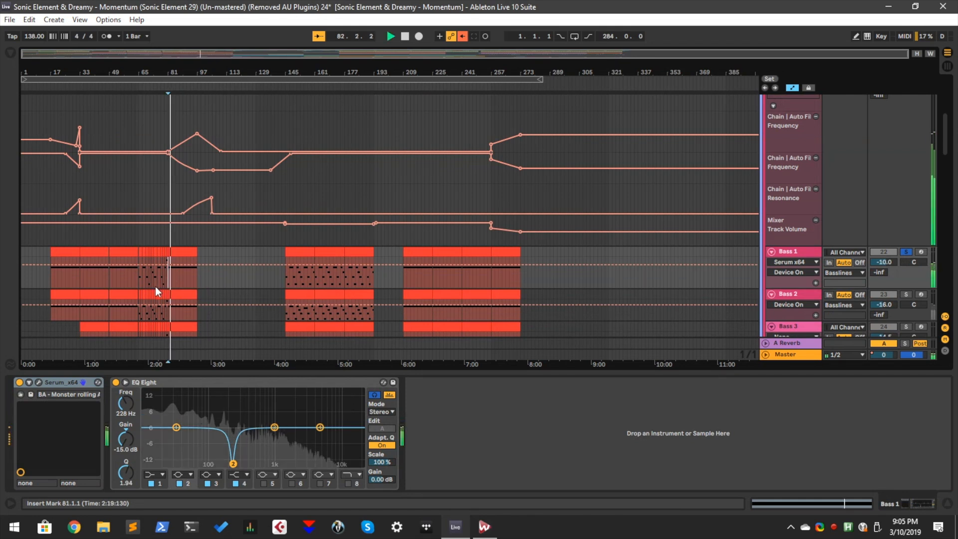
- Solo the Bass 2 track during playback and open its Serum synth
{"action": "scroll", "coordinate": [159, 312], "scroll_direction": "down", "scroll_amount": 2}
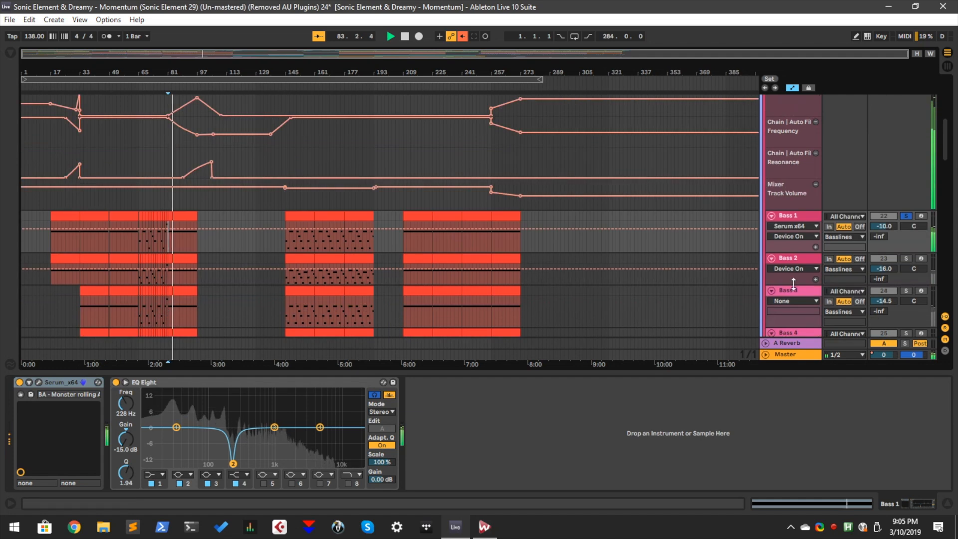
{"action": "left_click", "coordinate": [907, 259]}
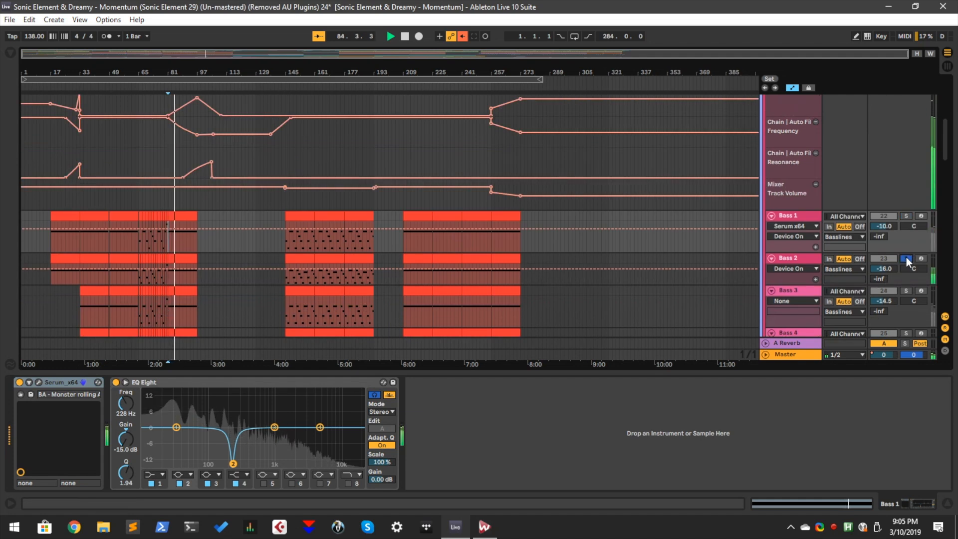
{"action": "scroll", "coordinate": [119, 244], "scroll_direction": "down", "scroll_amount": 2}
{"action": "left_click", "coordinate": [159, 250]}
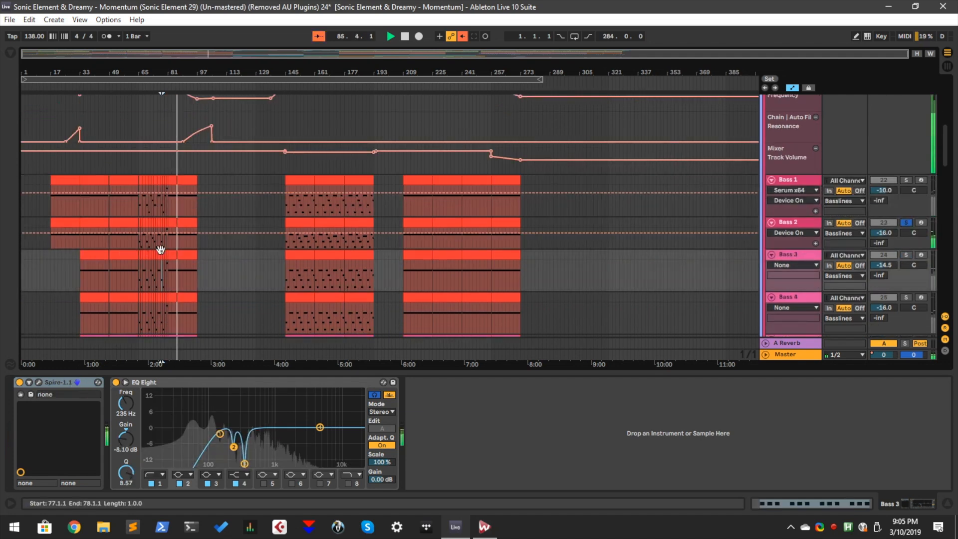
{"action": "left_click", "coordinate": [158, 246]}
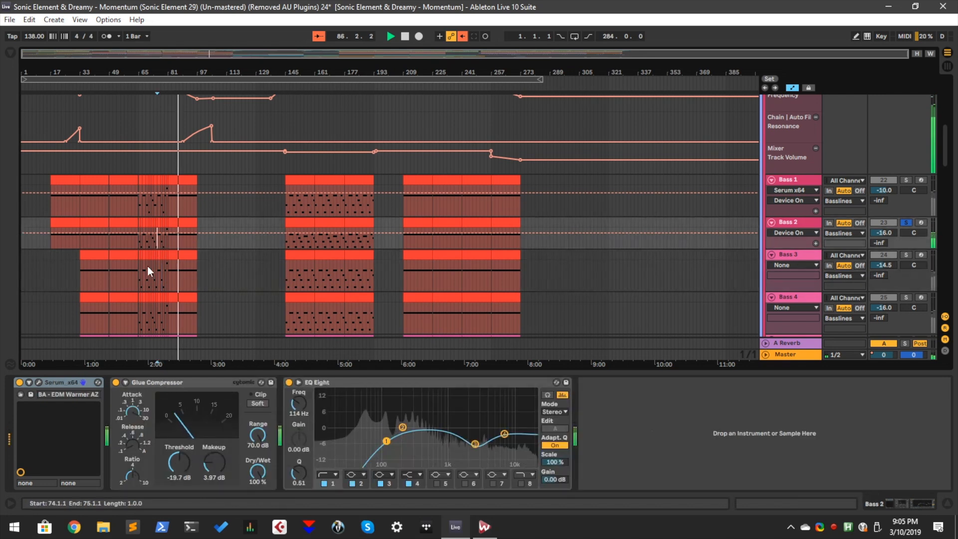
{"action": "left_click", "coordinate": [39, 383]}
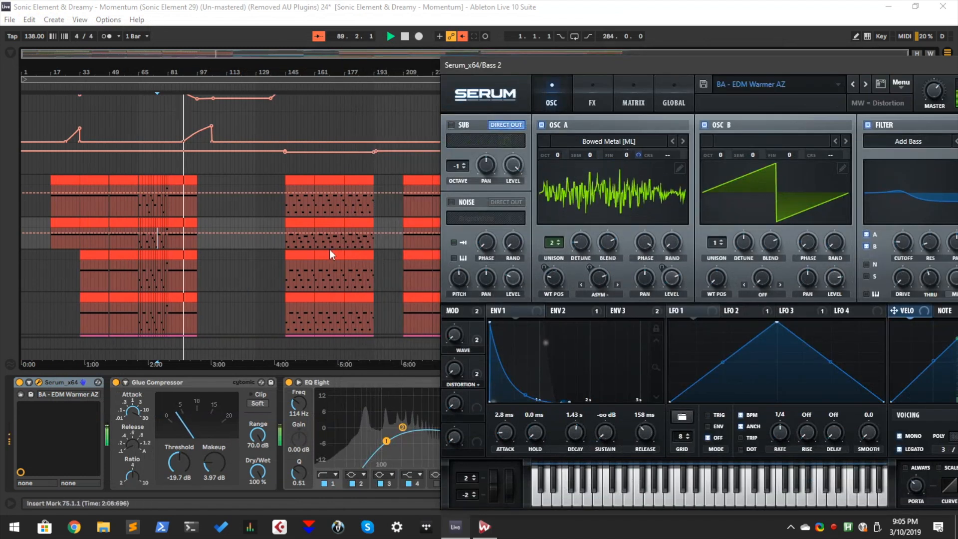
- Re-enable the overridden automation and play the soloed Bass 2 track from bar 162, closing its Serum window after stopping playback
{"action": "left_click", "coordinate": [329, 252]}
{"action": "left_click", "coordinate": [464, 37]}
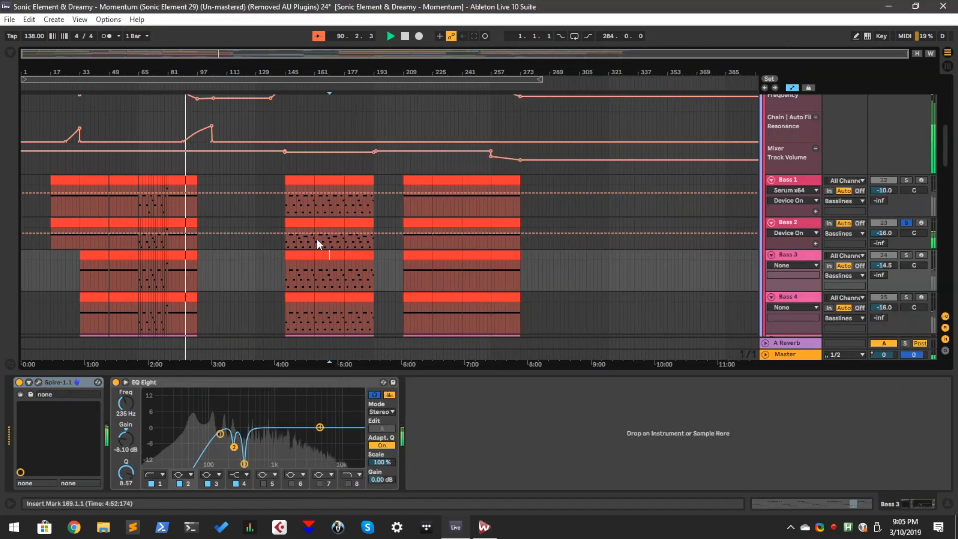
{"action": "left_click", "coordinate": [317, 239]}
{"action": "key", "text": "space"}
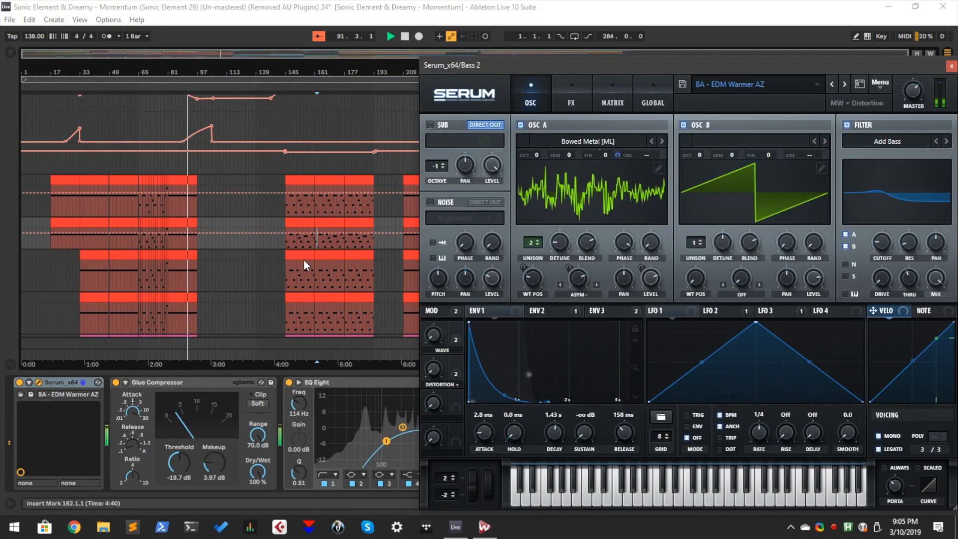
{"action": "key", "text": "space"}
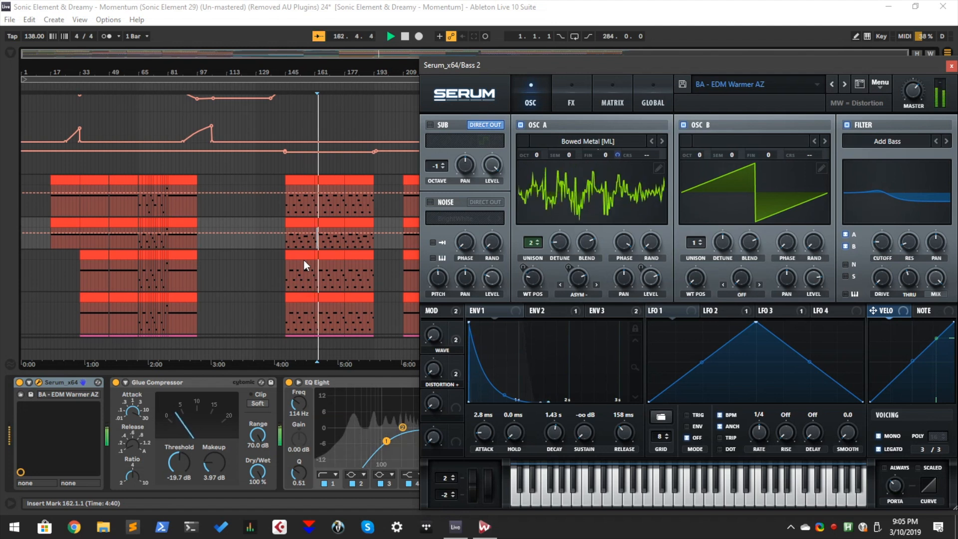
{"action": "key", "text": "space"}
{"action": "left_click_drag", "start_coordinate": [818, 66], "coordinate": [610, 94]}
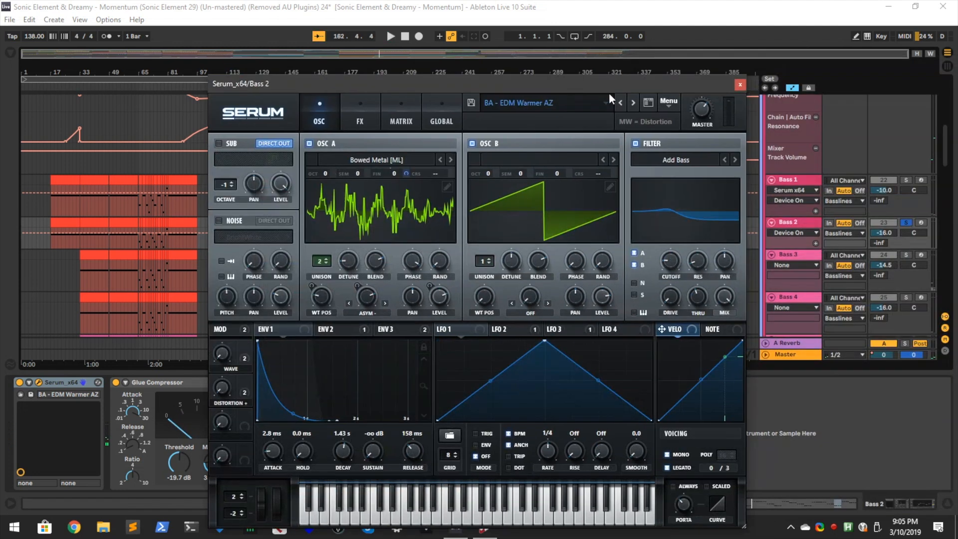
{"action": "left_click", "coordinate": [739, 86]}
- Solo the Bass 3 track and play it from bar 159
{"action": "left_click", "coordinate": [906, 255]}
{"action": "scroll", "coordinate": [343, 149], "scroll_direction": "down", "scroll_amount": 1}
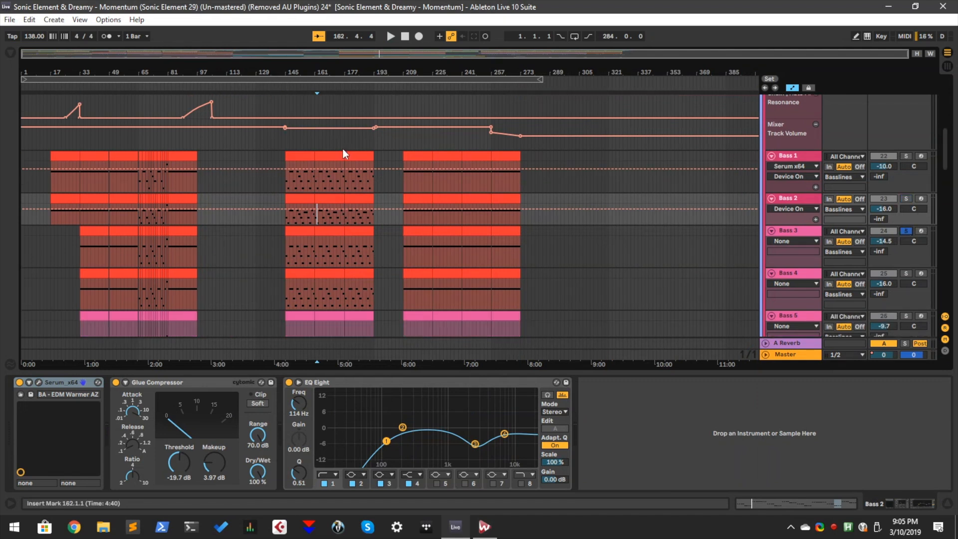
{"action": "left_click", "coordinate": [311, 247]}
{"action": "key", "text": "space"}
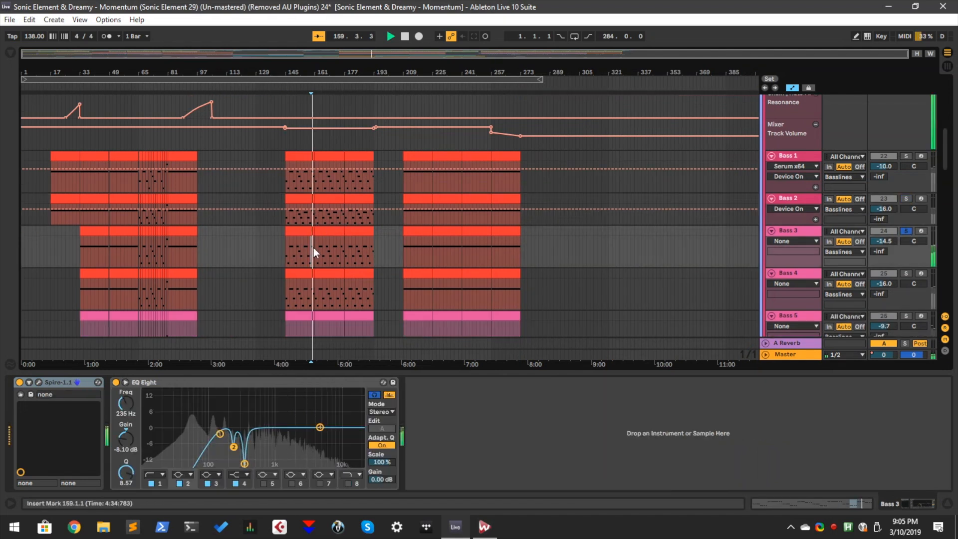
- Examine the Bass 3 track's Spire synth during playback and close the plug-in window
{"action": "scroll", "coordinate": [314, 249], "scroll_direction": "down", "scroll_amount": 2}
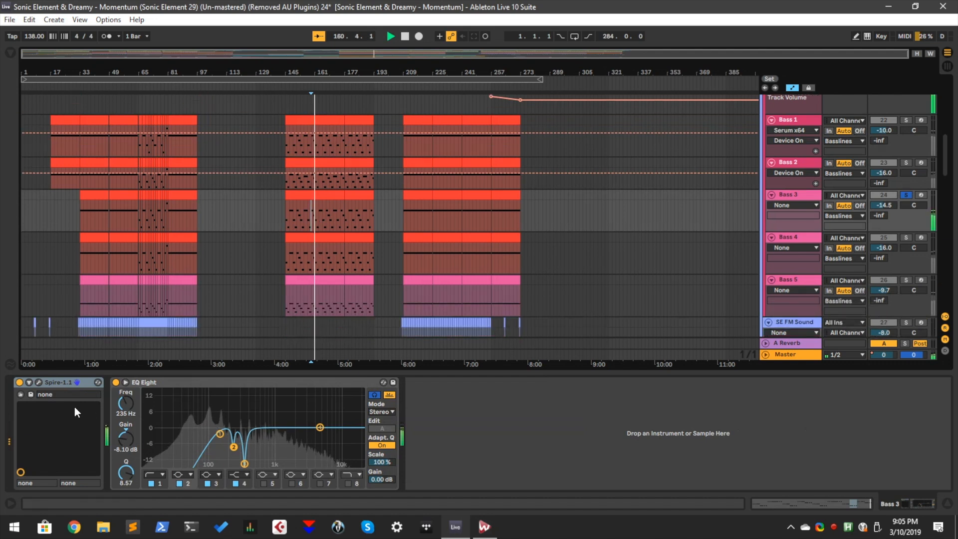
{"action": "left_click", "coordinate": [39, 382]}
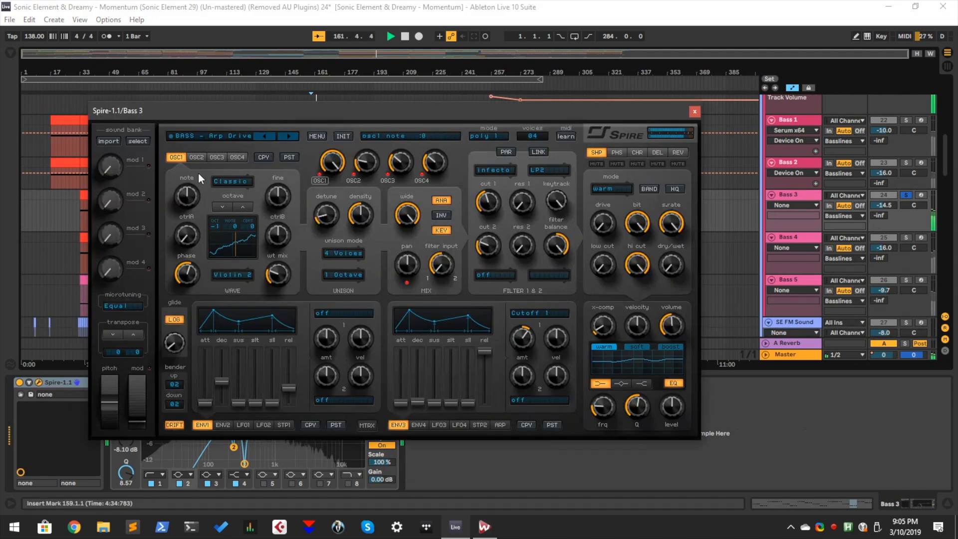
{"action": "left_click", "coordinate": [698, 113]}
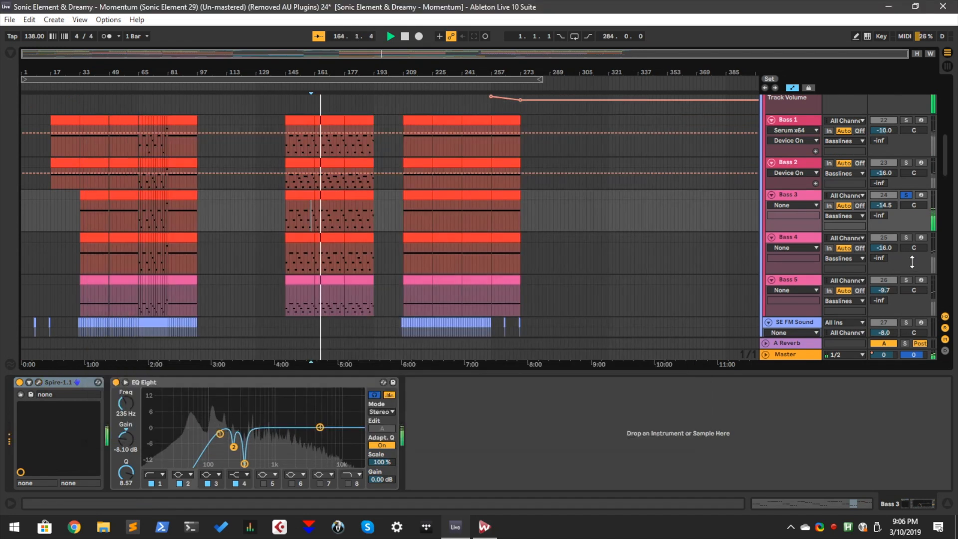
- Solo the Bass 4 and Bass 5 tracks one after the other and listen to each during playback
{"action": "left_click", "coordinate": [908, 243]}
{"action": "scroll", "coordinate": [269, 255], "scroll_direction": "down", "scroll_amount": 1}
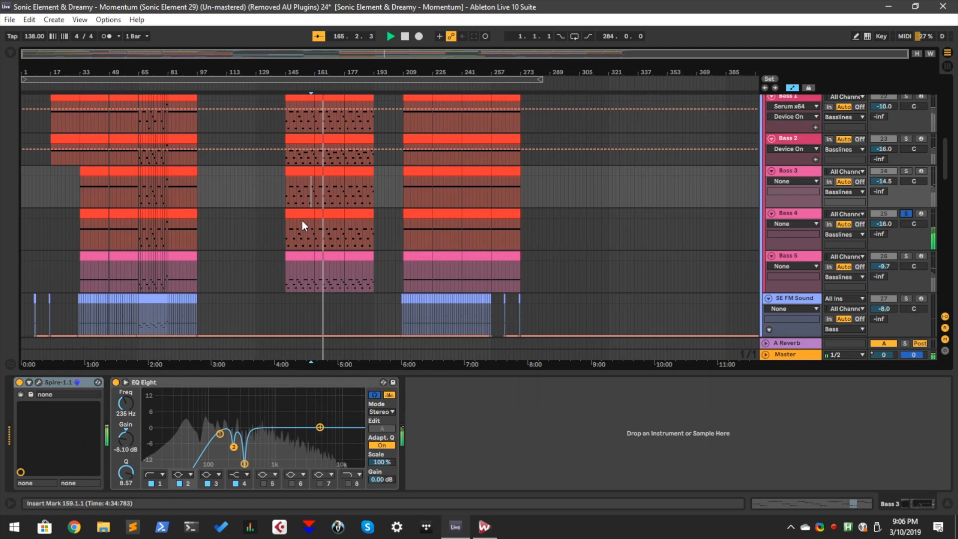
{"action": "left_click", "coordinate": [307, 237]}
{"action": "left_click", "coordinate": [906, 256]}
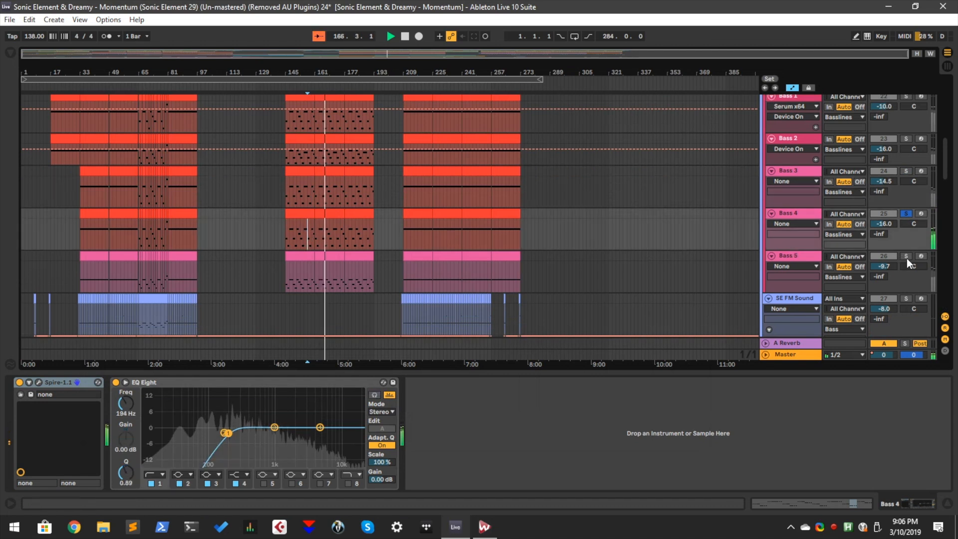
- Show the SE FM Sound track's automation lanes, and solo the track to hear it from bar 43
{"action": "left_click", "coordinate": [769, 330]}
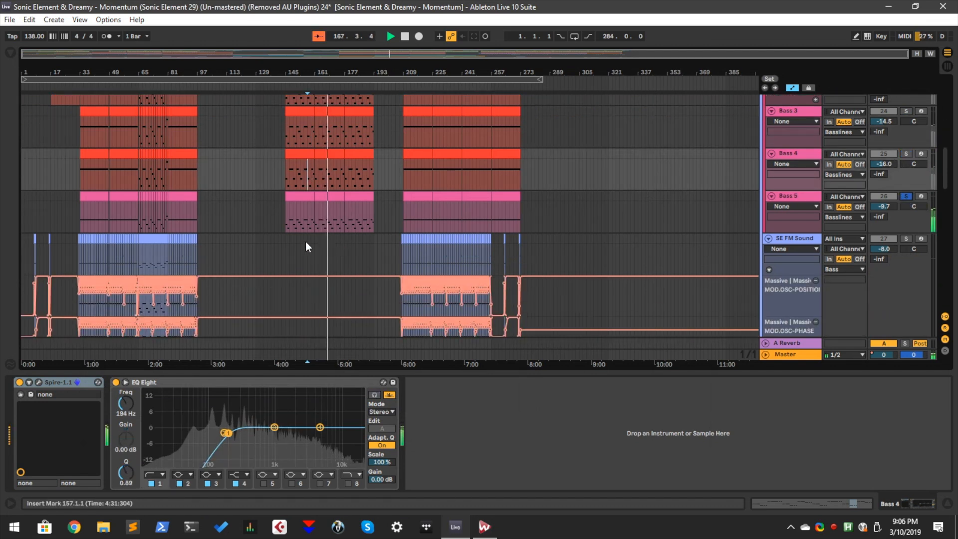
{"action": "left_click", "coordinate": [906, 238]}
{"action": "scroll", "coordinate": [299, 229], "scroll_direction": "down", "scroll_amount": 1}
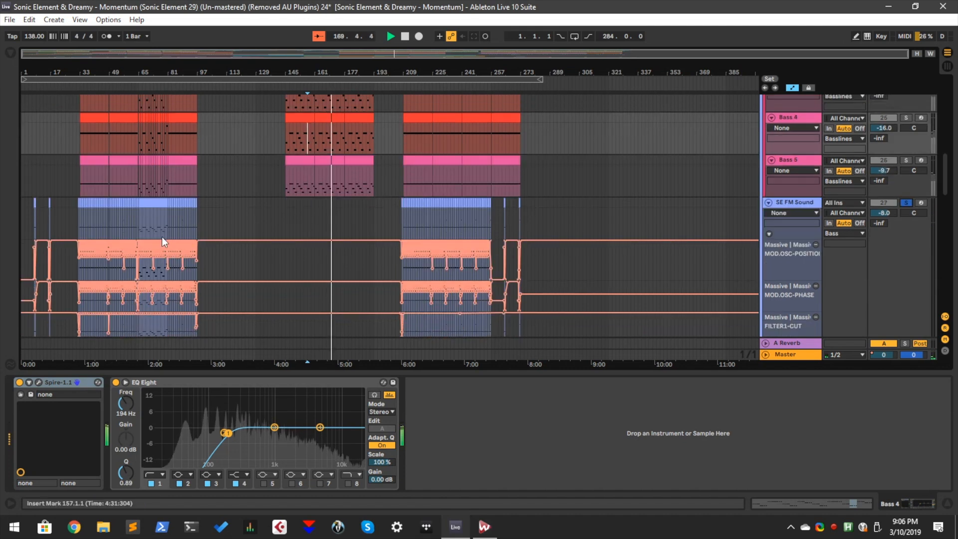
{"action": "left_click", "coordinate": [98, 216]}
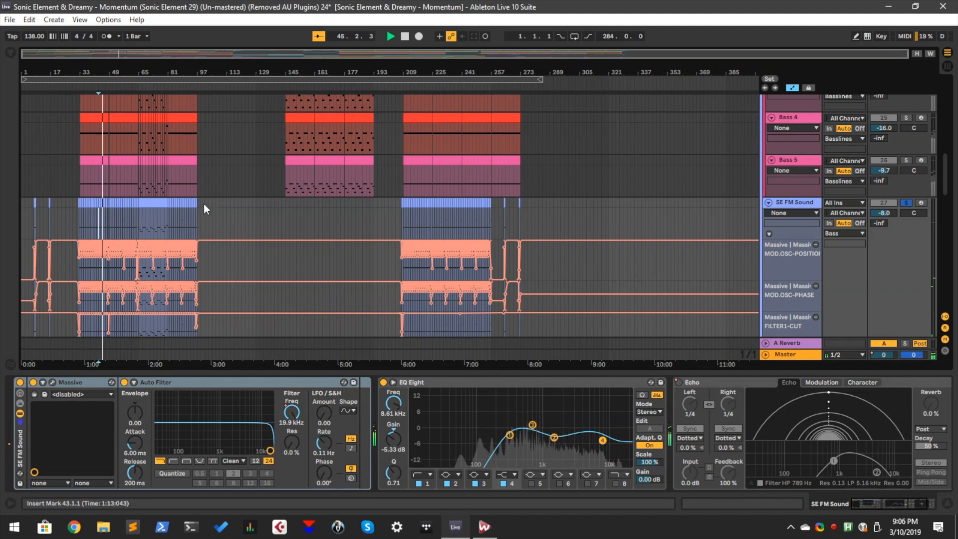
{"action": "left_click", "coordinate": [175, 209]}
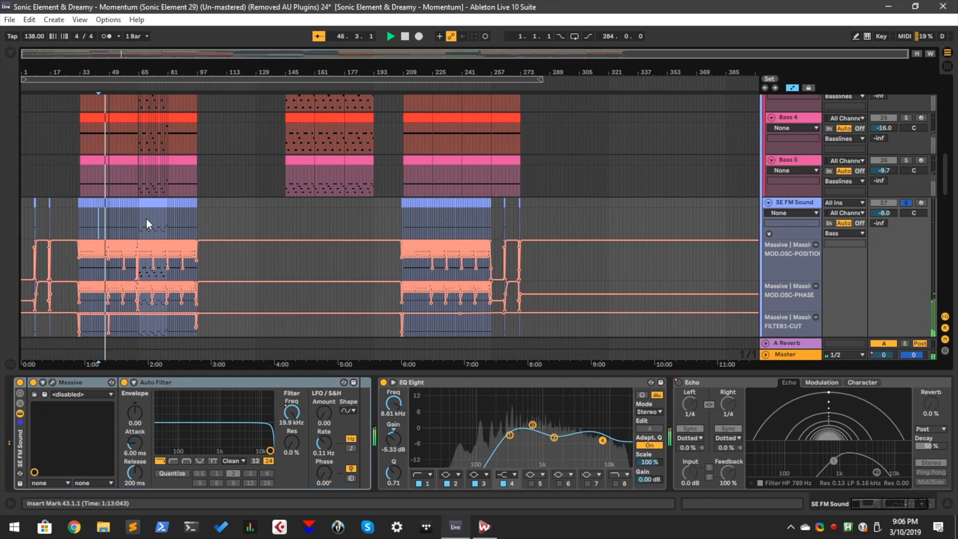
- Examine the modulation oscillator's Phase setting in the SE FM Sound track's Massive synth with playback stopped, and close the plug-in window
{"action": "left_click", "coordinate": [53, 382]}
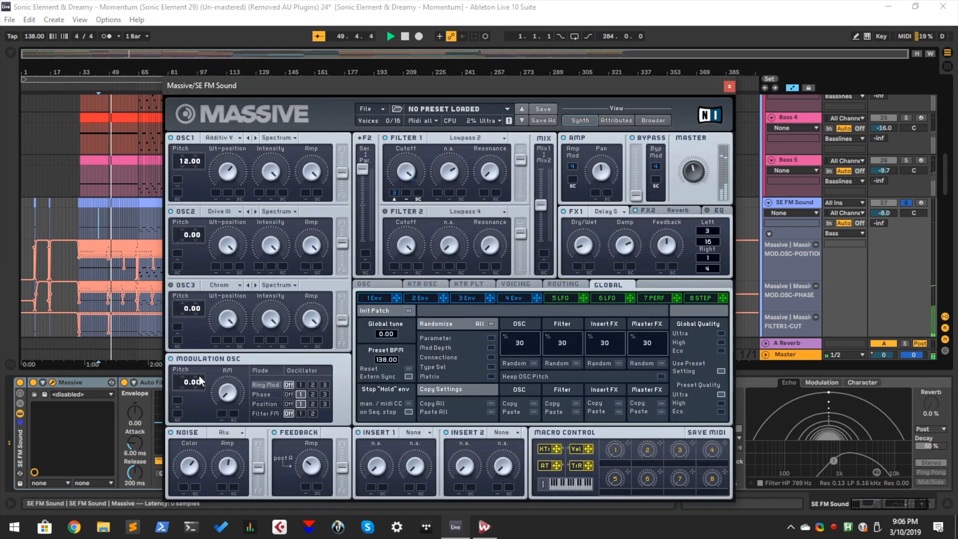
{"action": "key", "text": "space"}
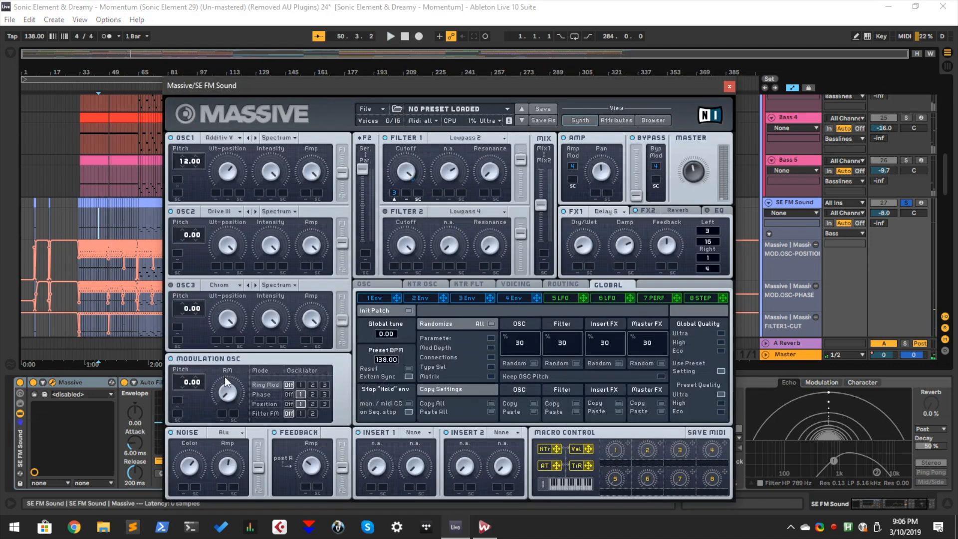
{"action": "left_click", "coordinate": [264, 395]}
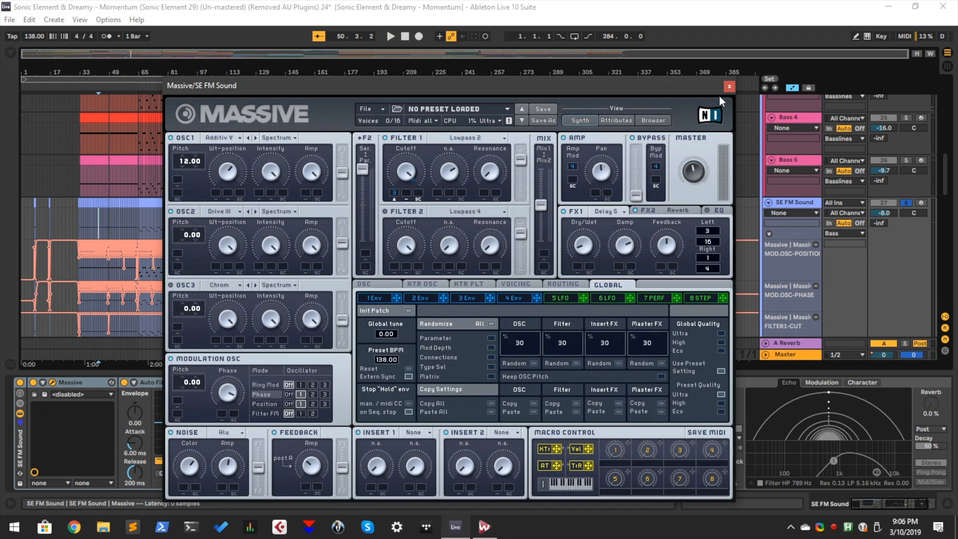
{"action": "left_click", "coordinate": [730, 87]}
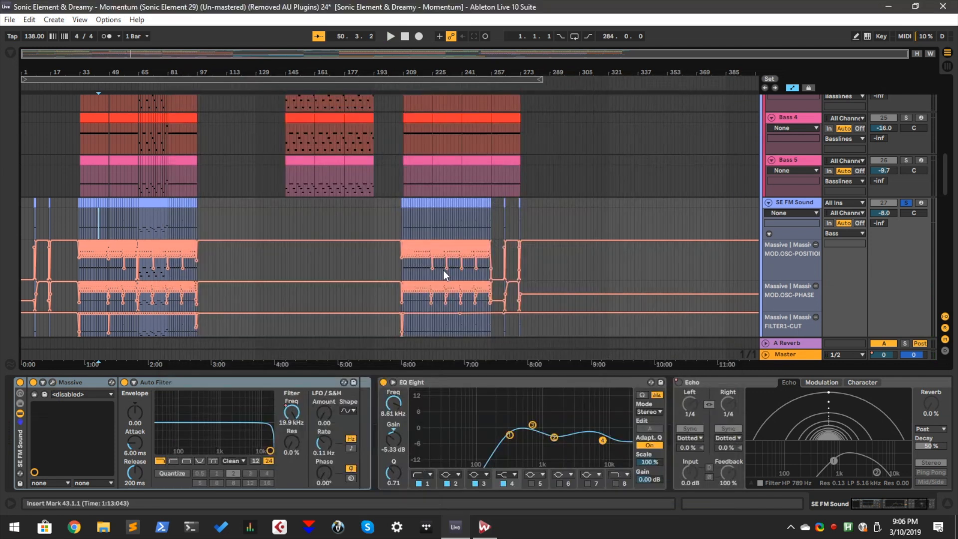
- Solo the Bass Add track and play it from bar 61
{"action": "scroll", "coordinate": [610, 241], "scroll_direction": "down", "scroll_amount": 5}
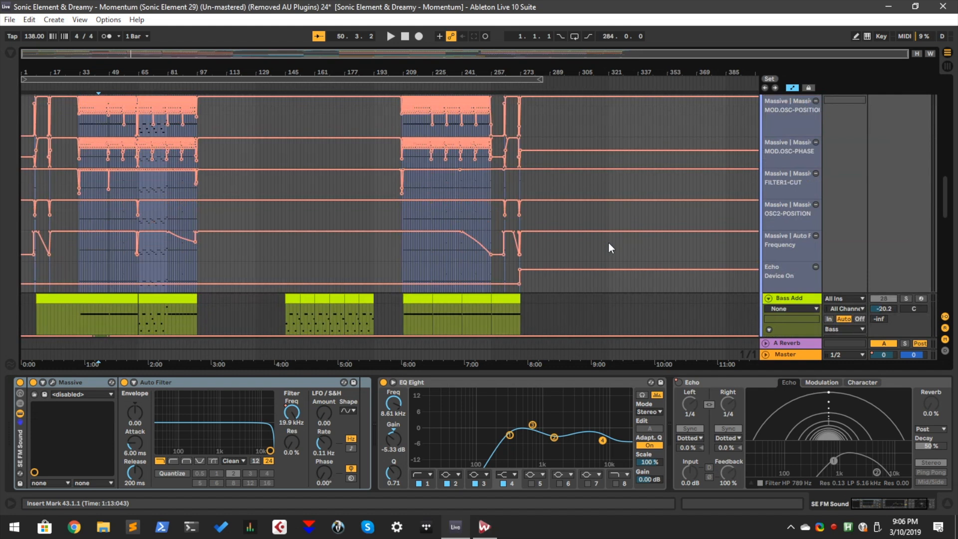
{"action": "left_click", "coordinate": [907, 298]}
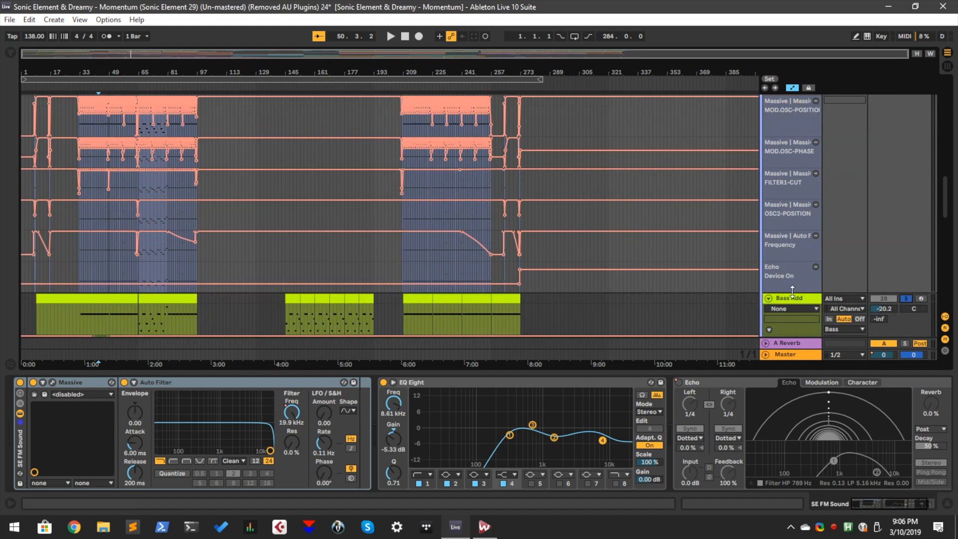
{"action": "scroll", "coordinate": [142, 236], "scroll_direction": "down", "scroll_amount": 3}
{"action": "left_click", "coordinate": [131, 219]}
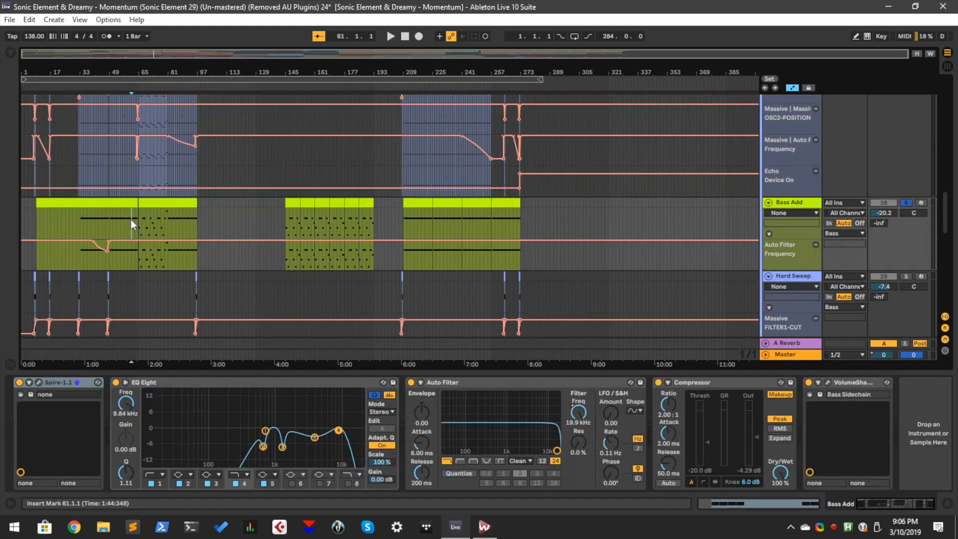
{"action": "key", "text": "space"}
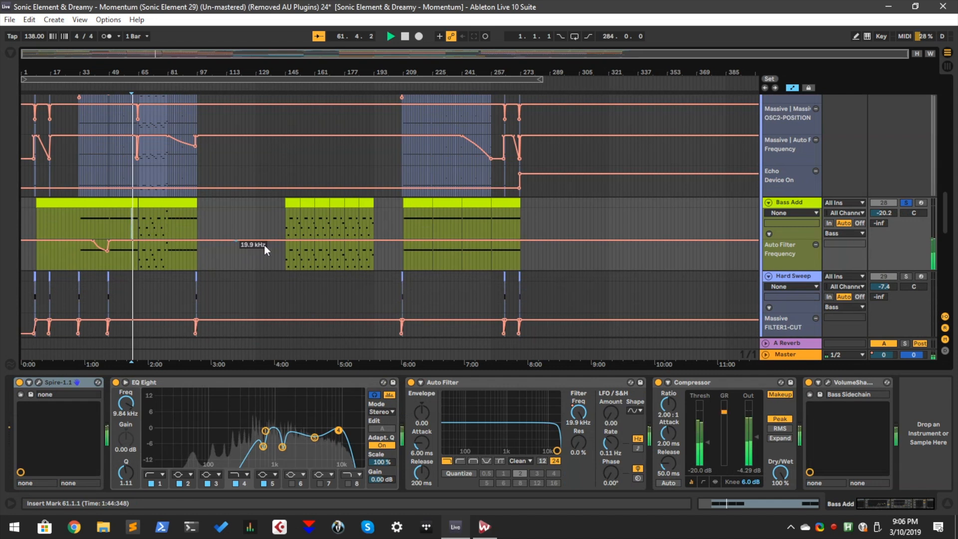
- Solo the Bass Stab 1 track and play it from bar 49
{"action": "scroll", "coordinate": [516, 250], "scroll_direction": "down", "scroll_amount": 2}
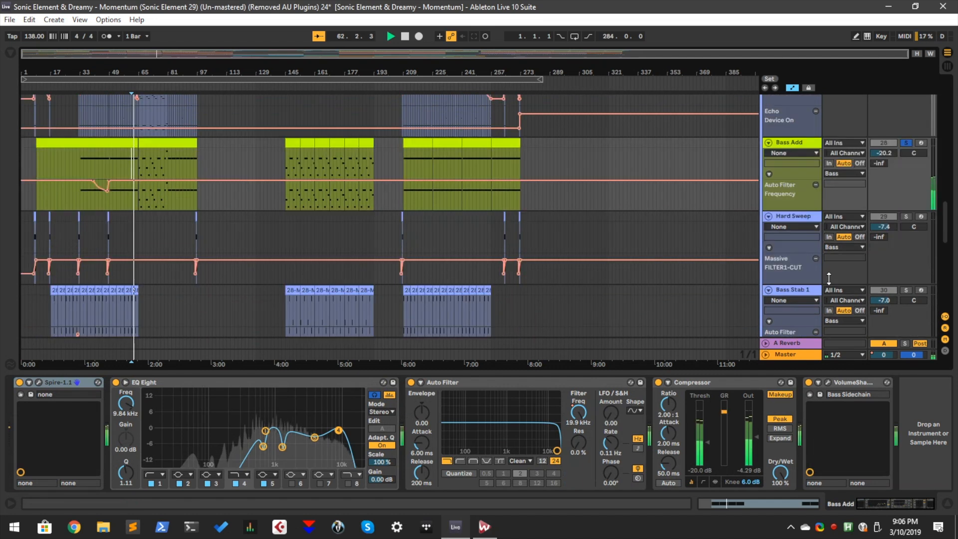
{"action": "left_click", "coordinate": [908, 290]}
{"action": "scroll", "coordinate": [293, 195], "scroll_direction": "down", "scroll_amount": 2}
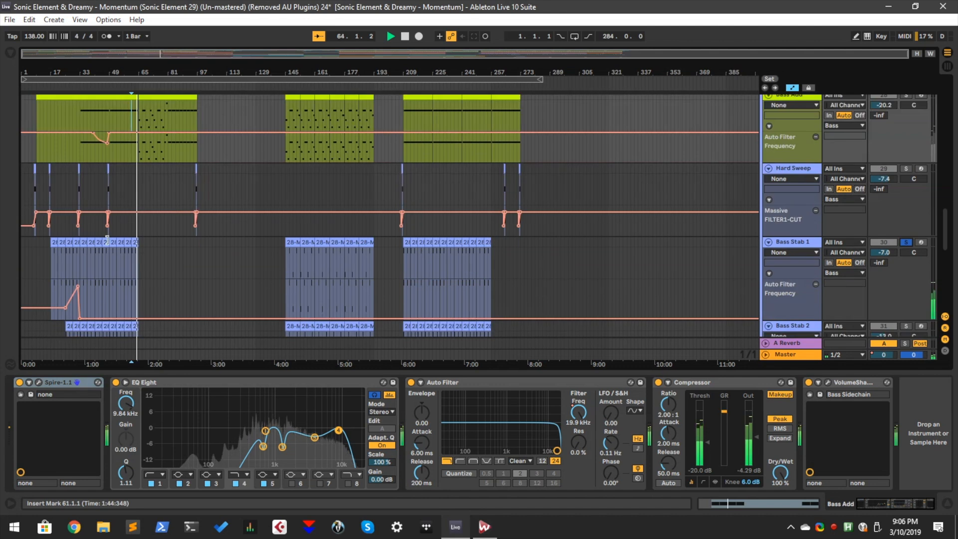
{"action": "left_click", "coordinate": [110, 268]}
{"action": "key", "text": "space"}
{"action": "key", "text": "space"}
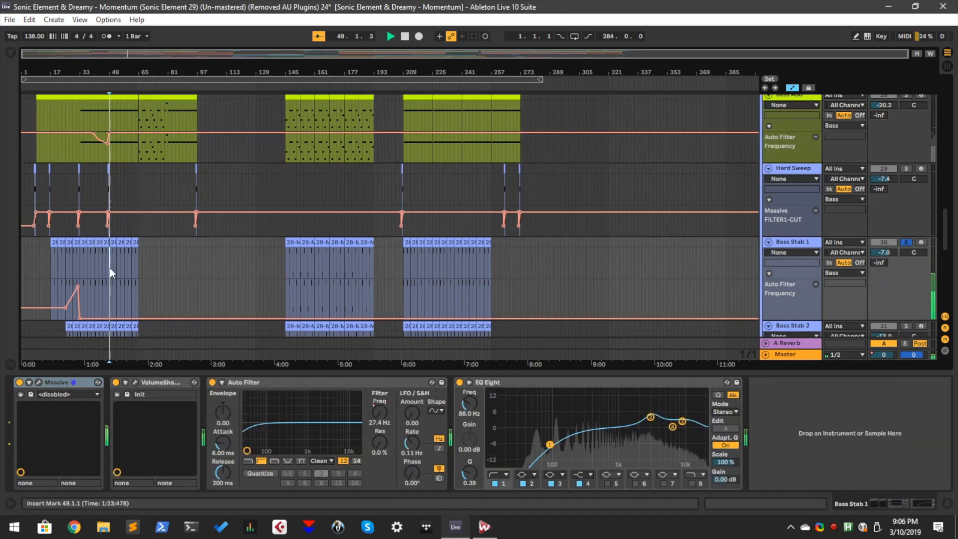
- Add Bass Stab 2 to the solo, listen to both stab tracks together and stop playback
{"action": "scroll", "coordinate": [110, 268], "scroll_direction": "down", "scroll_amount": 1}
{"action": "scroll", "coordinate": [109, 269], "scroll_direction": "down", "scroll_amount": 1}
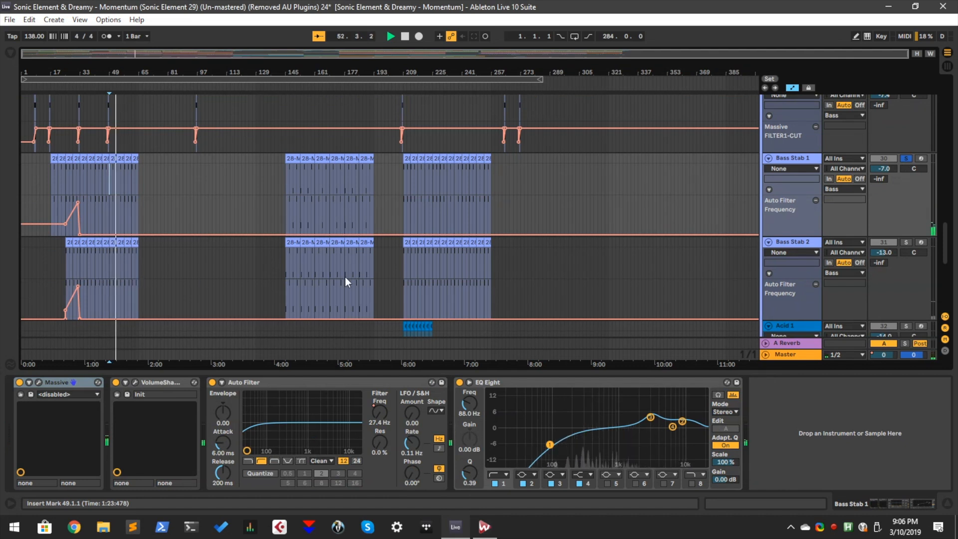
{"action": "left_click", "coordinate": [906, 243]}
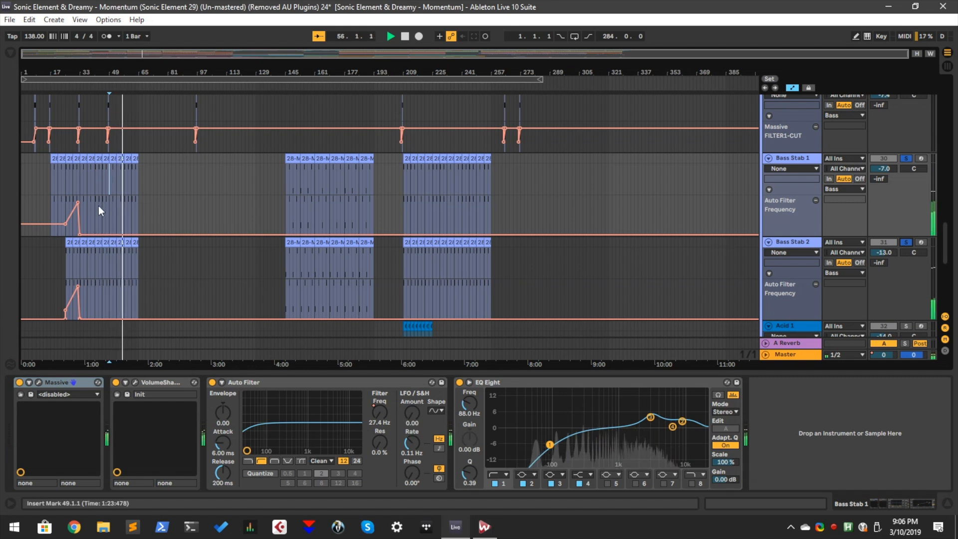
{"action": "key", "text": "space"}
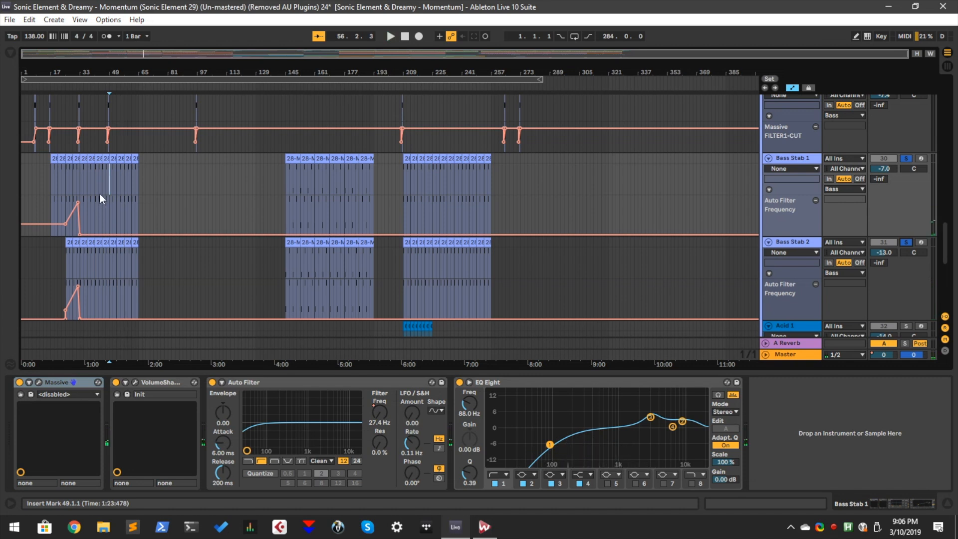
- Solo the whole Bass group and play it from bar 49 while looking through its tracks
{"action": "scroll", "coordinate": [98, 190], "scroll_direction": "up", "scroll_amount": 2}
{"action": "scroll", "coordinate": [124, 212], "scroll_direction": "up", "scroll_amount": 8}
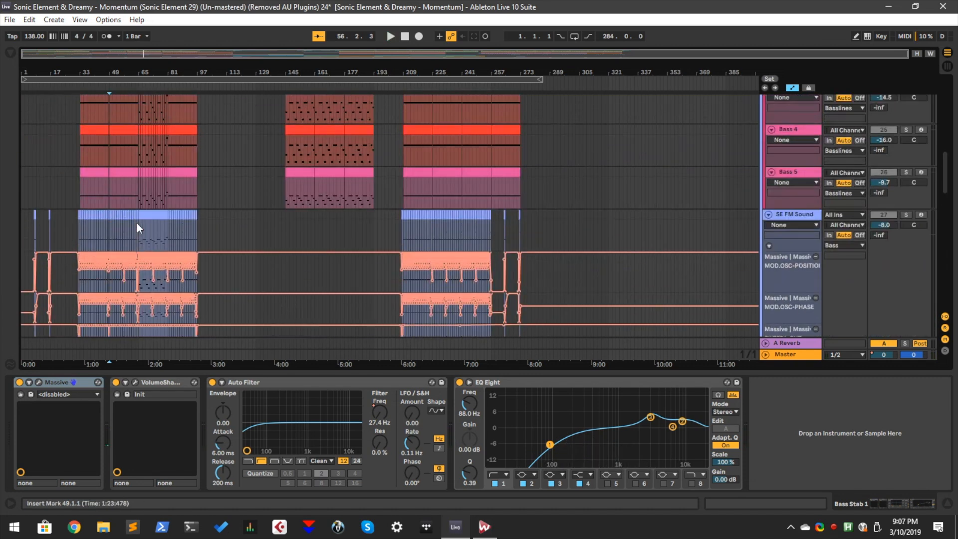
{"action": "scroll", "coordinate": [139, 229], "scroll_direction": "up", "scroll_amount": 6}
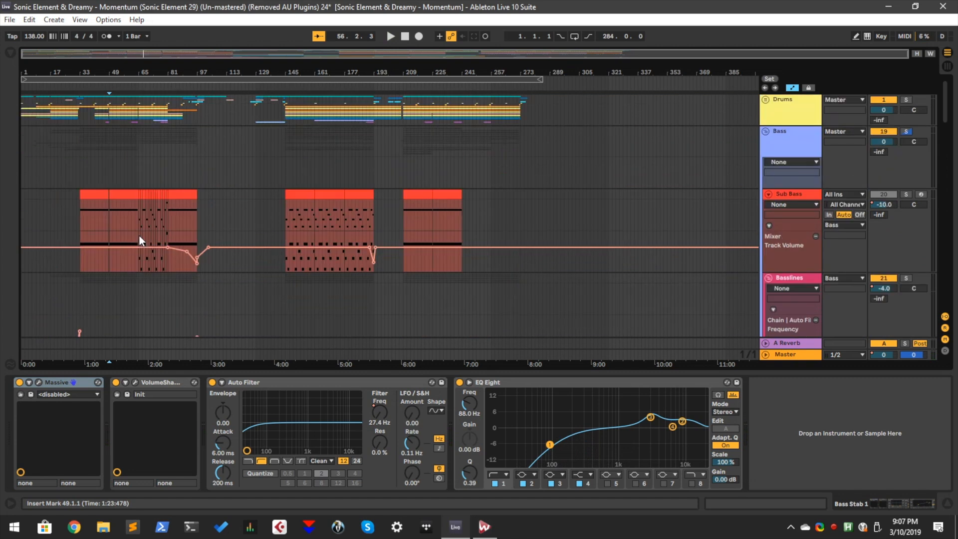
{"action": "left_click", "coordinate": [906, 133]}
{"action": "key", "text": "space"}
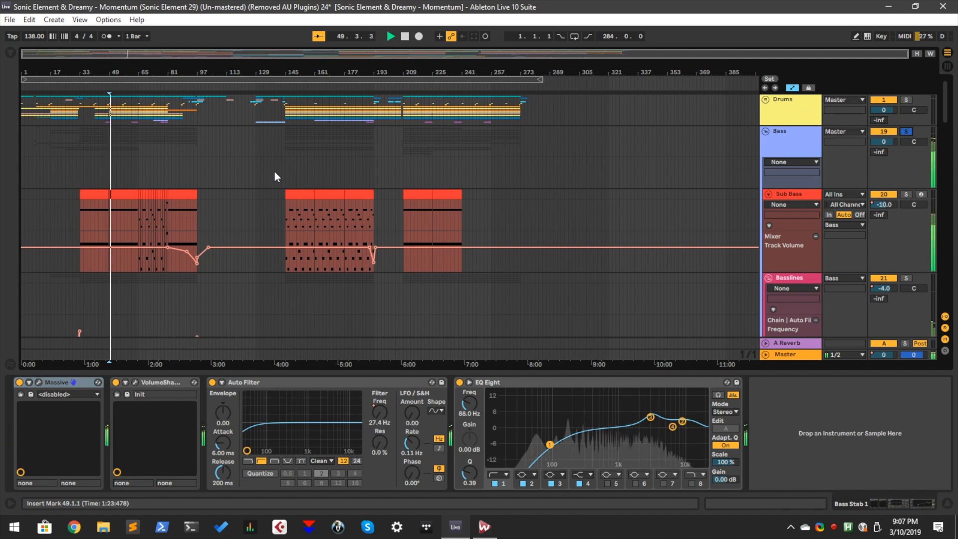
{"action": "scroll", "coordinate": [276, 177], "scroll_direction": "down", "scroll_amount": 5}
{"action": "scroll", "coordinate": [278, 182], "scroll_direction": "down", "scroll_amount": 12}
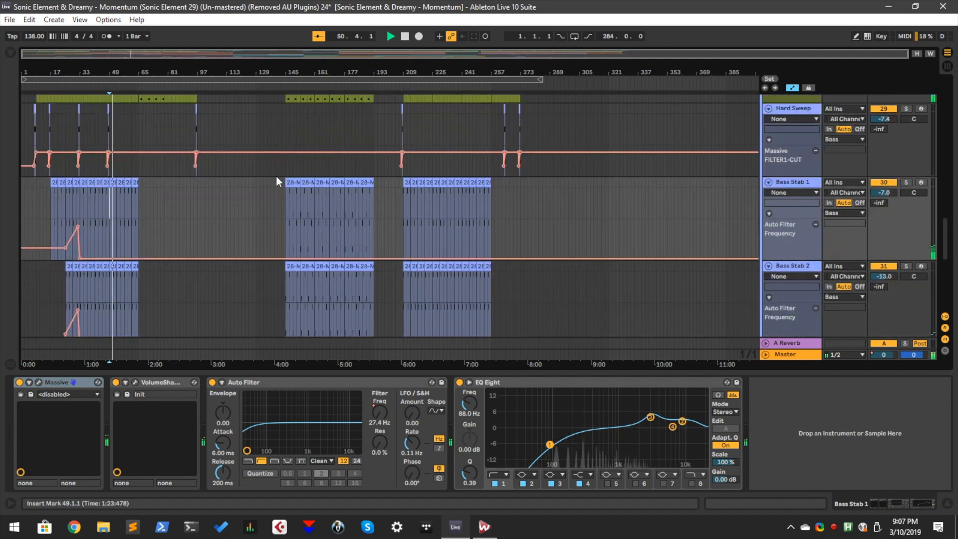
{"action": "scroll", "coordinate": [277, 175], "scroll_direction": "up", "scroll_amount": 2}
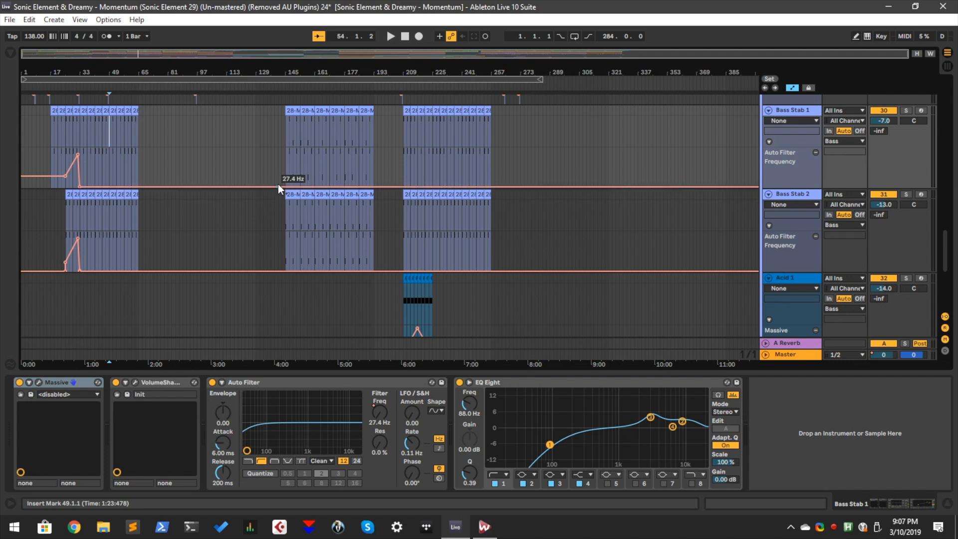
{"action": "scroll", "coordinate": [334, 241], "scroll_direction": "up", "scroll_amount": 10}
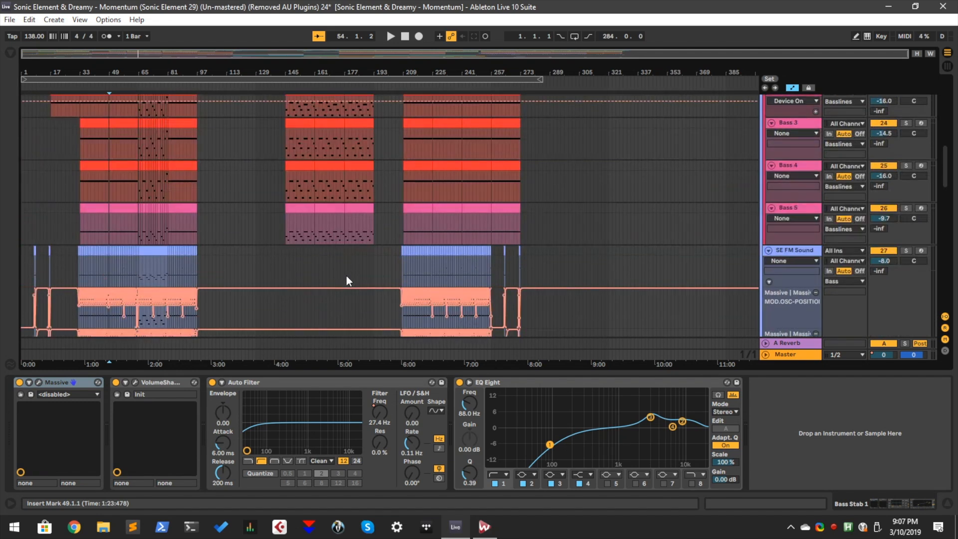
- Fold the Bass group, move the solo to the Melodic group and unfold its tracks
{"action": "scroll", "coordinate": [347, 276], "scroll_direction": "up", "scroll_amount": 10}
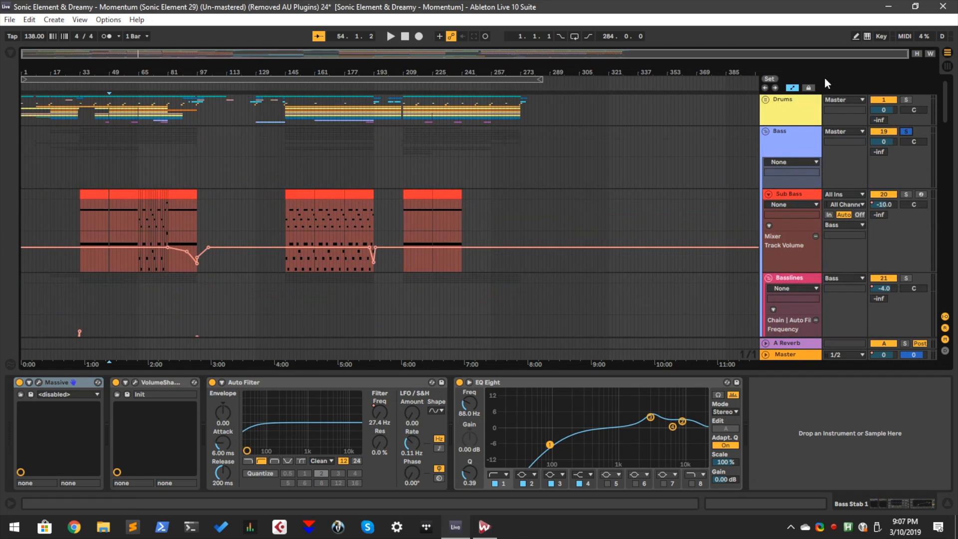
{"action": "left_click", "coordinate": [765, 131]}
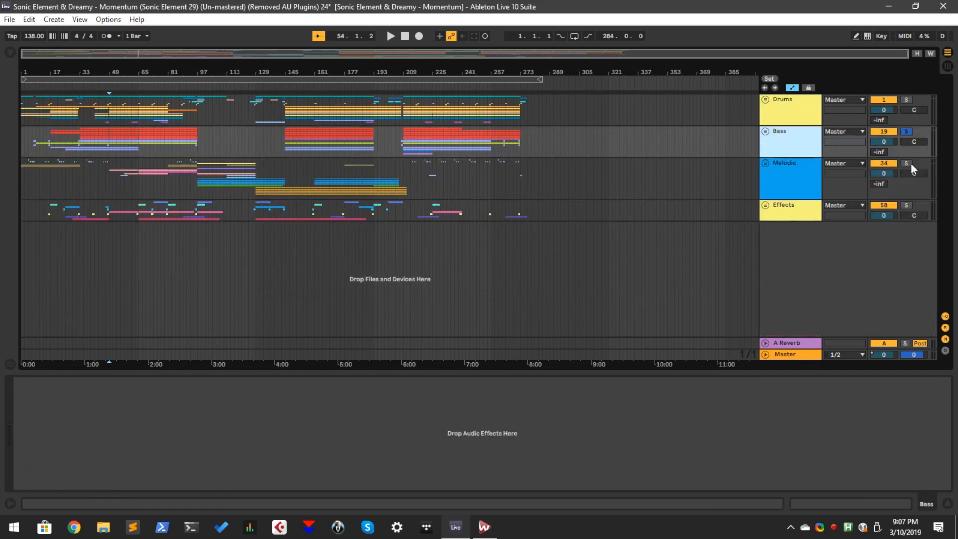
{"action": "left_click", "coordinate": [765, 163]}
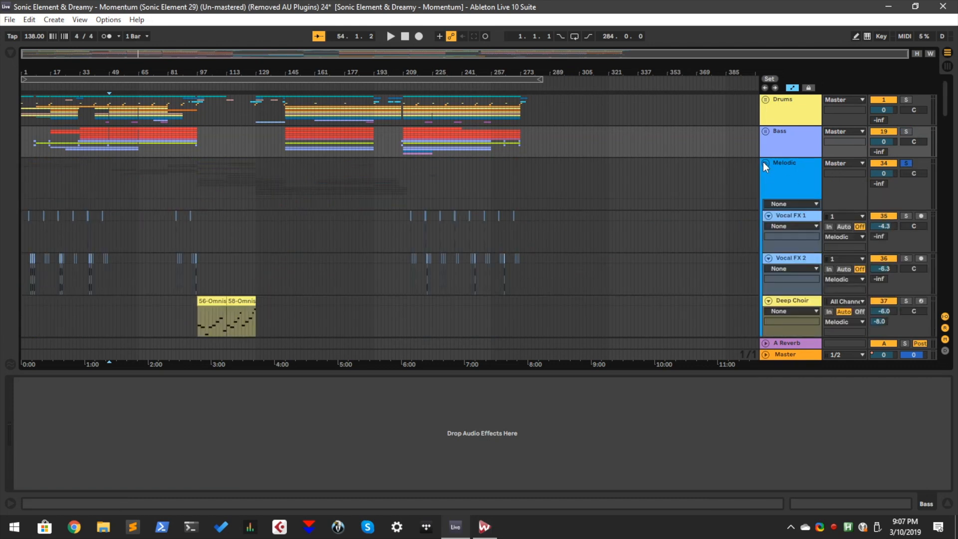
- Listen to the soloed Melodic group from bar 80, then play its vocal effects from bar 44
{"action": "scroll", "coordinate": [209, 194], "scroll_direction": "down", "scroll_amount": 2}
{"action": "left_click", "coordinate": [166, 220]}
{"action": "key", "text": "space"}
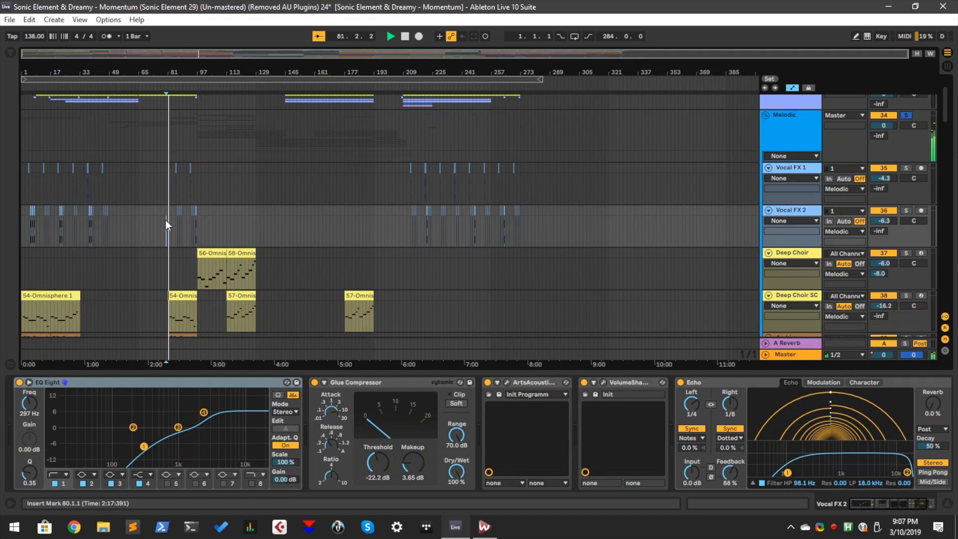
{"action": "key", "text": "space"}
{"action": "left_click", "coordinate": [108, 193]}
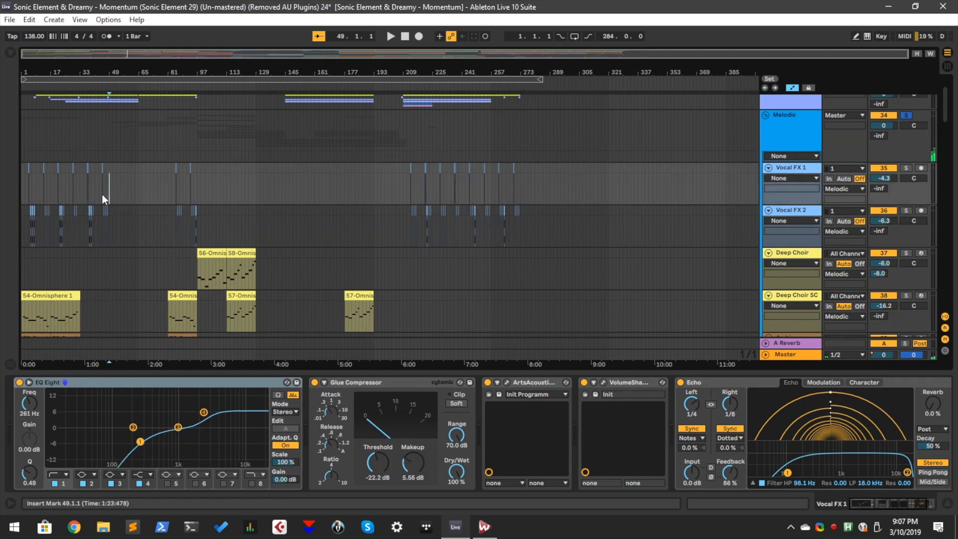
{"action": "left_click", "coordinate": [100, 195]}
{"action": "key", "text": "space"}
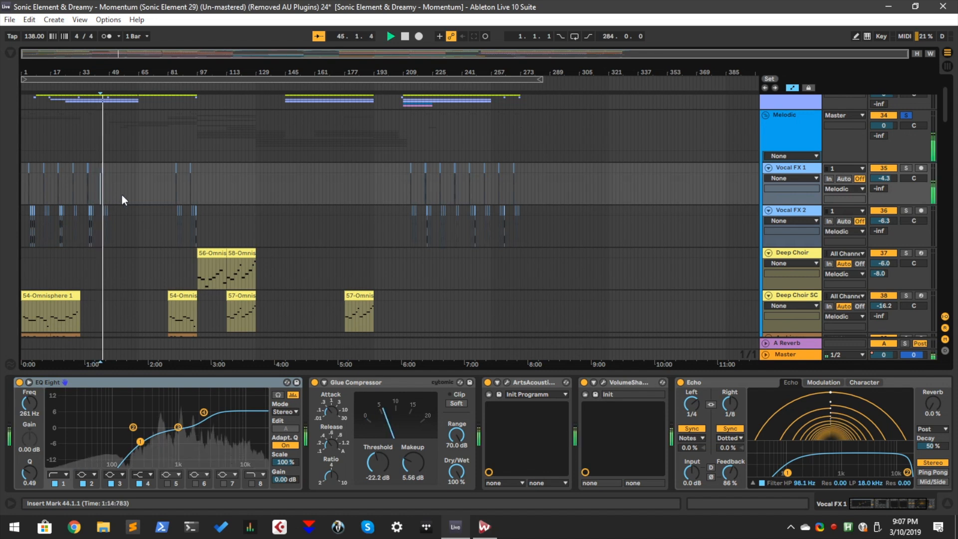
- Play the vocal effect clips from bar 37 while viewing them up close, and stop playback
{"action": "left_click_drag", "start_coordinate": [76, 72], "coordinate": [154, 69]}
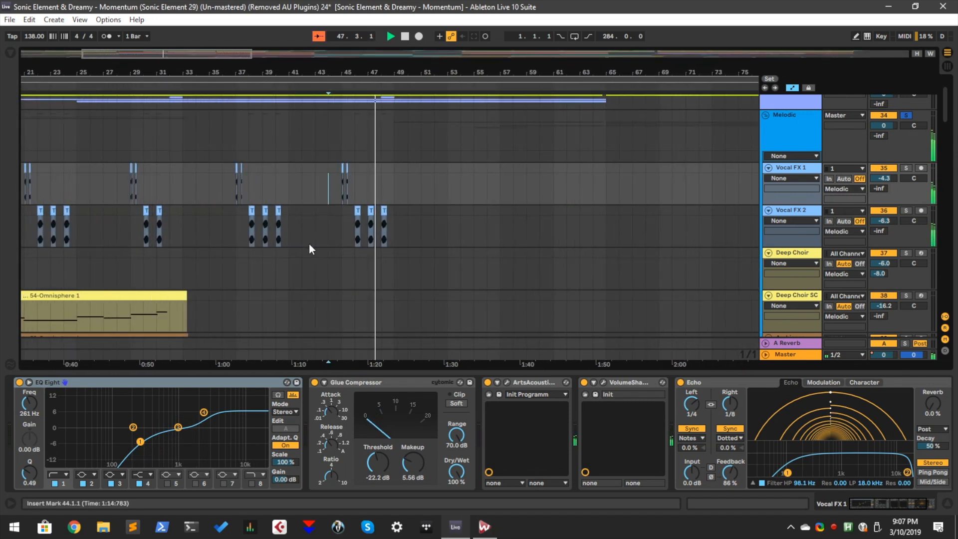
{"action": "left_click", "coordinate": [234, 230]}
{"action": "key", "text": "space"}
{"action": "key", "text": "space"}
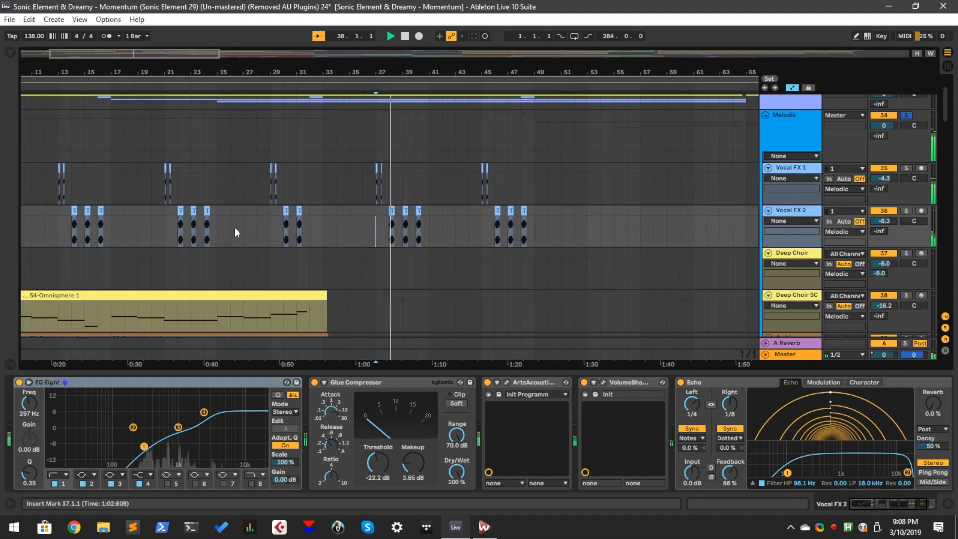
{"action": "left_click_drag", "start_coordinate": [385, 75], "coordinate": [356, 79]}
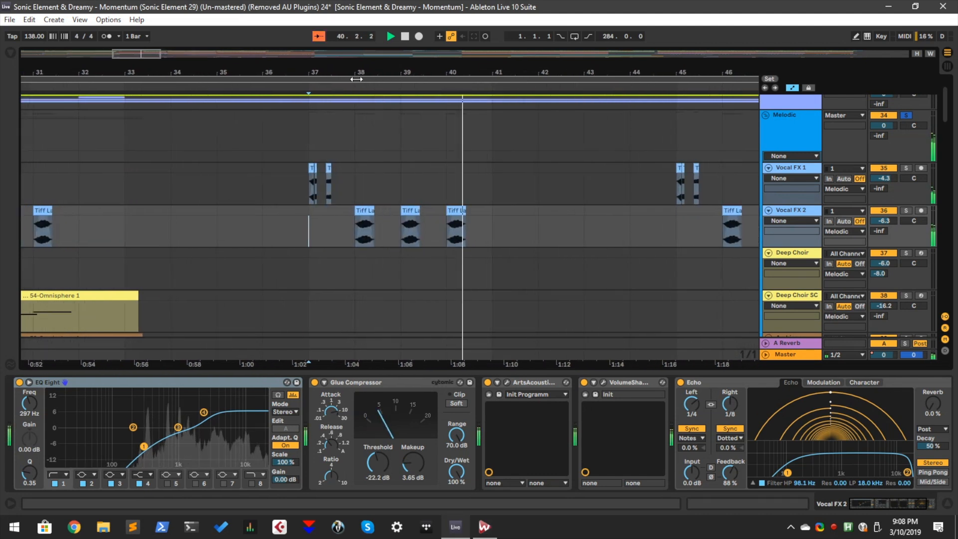
{"action": "key", "text": "space"}
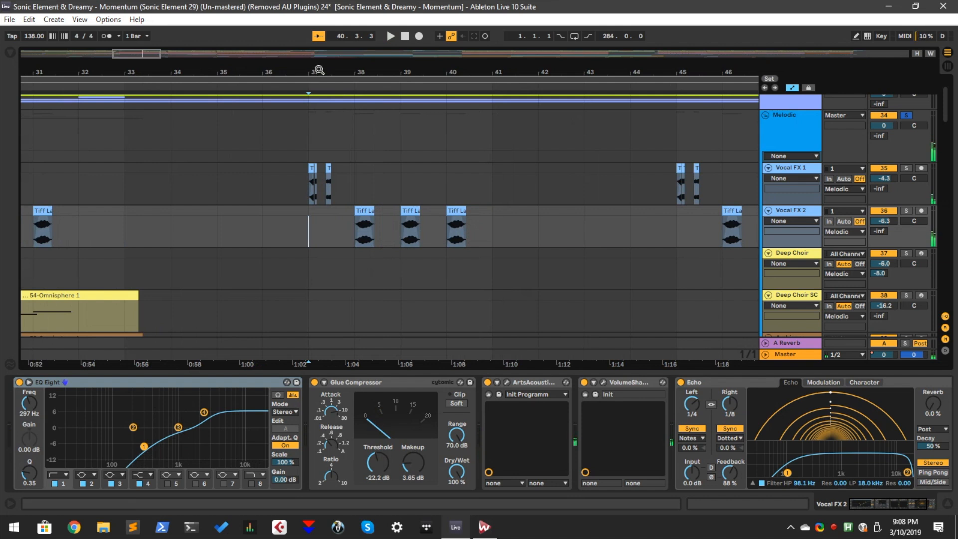
- Place the insert marker at bar 38 on Vocal FX 2, and view its ArtsAcoustic Reverb settings and close them
{"action": "left_click_drag", "start_coordinate": [320, 68], "coordinate": [320, 53]}
{"action": "scroll", "coordinate": [227, 244], "scroll_direction": "down", "scroll_amount": 3}
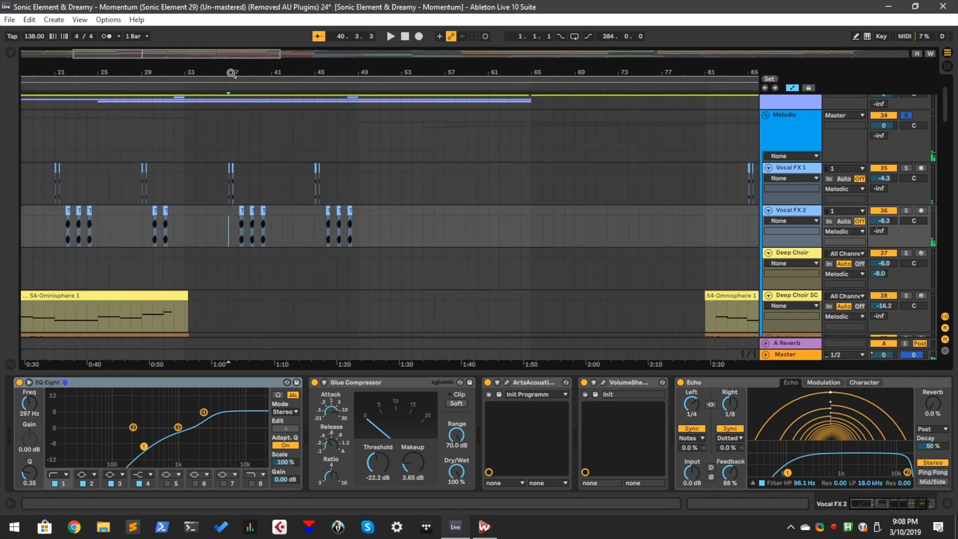
{"action": "left_click", "coordinate": [228, 245]}
{"action": "left_click", "coordinate": [235, 242]}
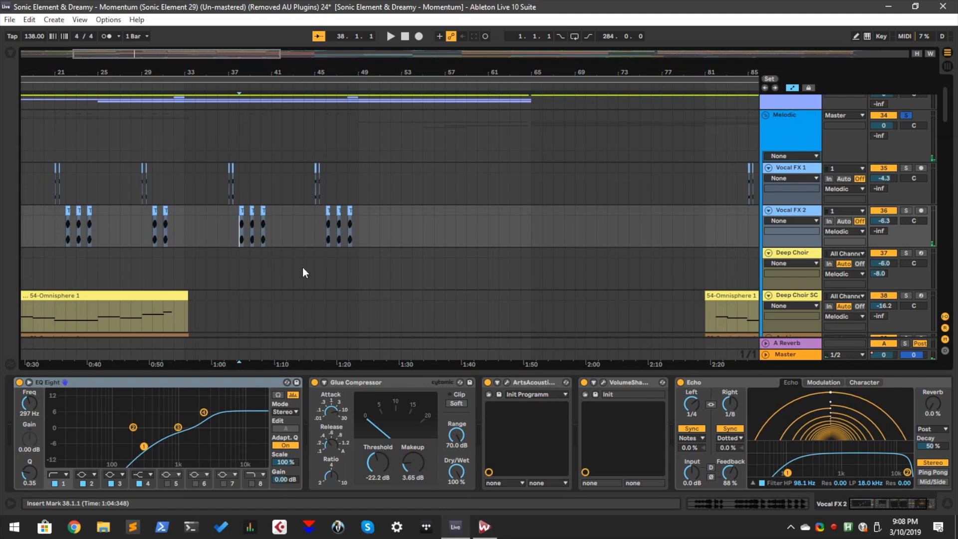
{"action": "left_click", "coordinate": [506, 383]}
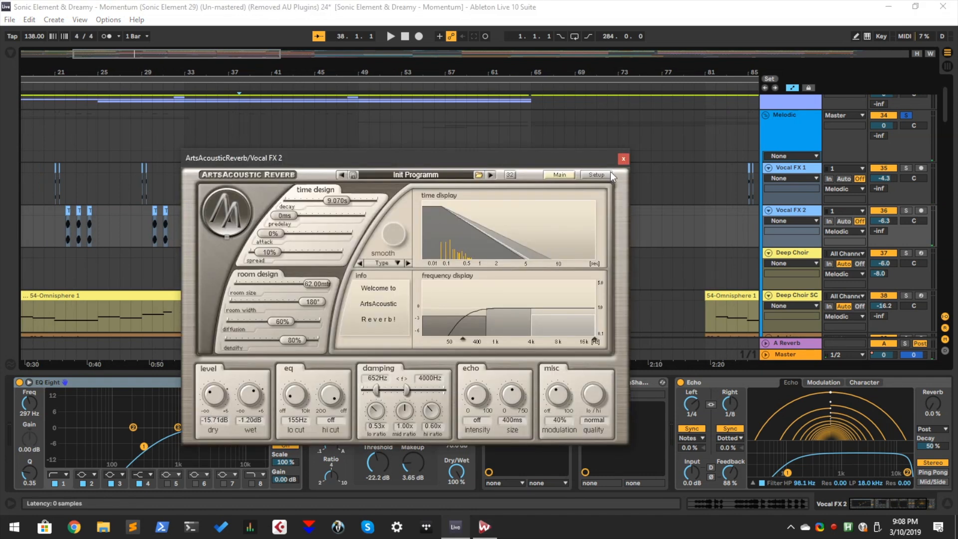
{"action": "left_click", "coordinate": [625, 159]}
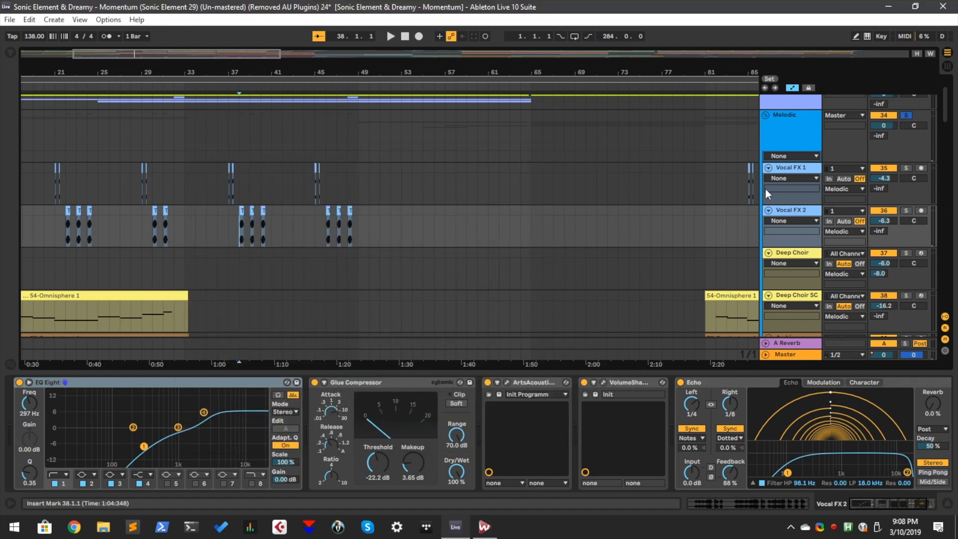
- Solo the Vocal FX 2 track, play it from bar 38, stop and remove its solo
{"action": "left_click", "coordinate": [906, 210]}
{"action": "key", "text": "space"}
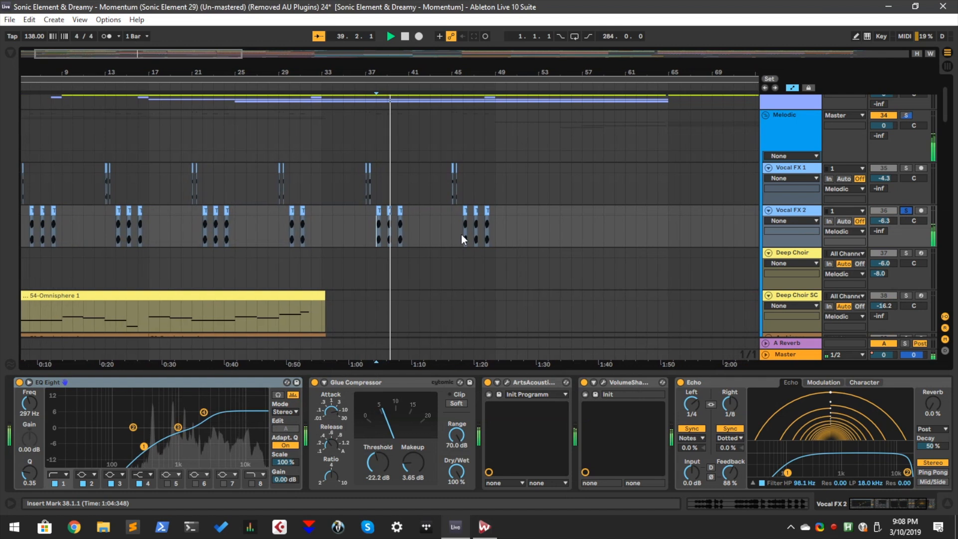
{"action": "key", "text": "space"}
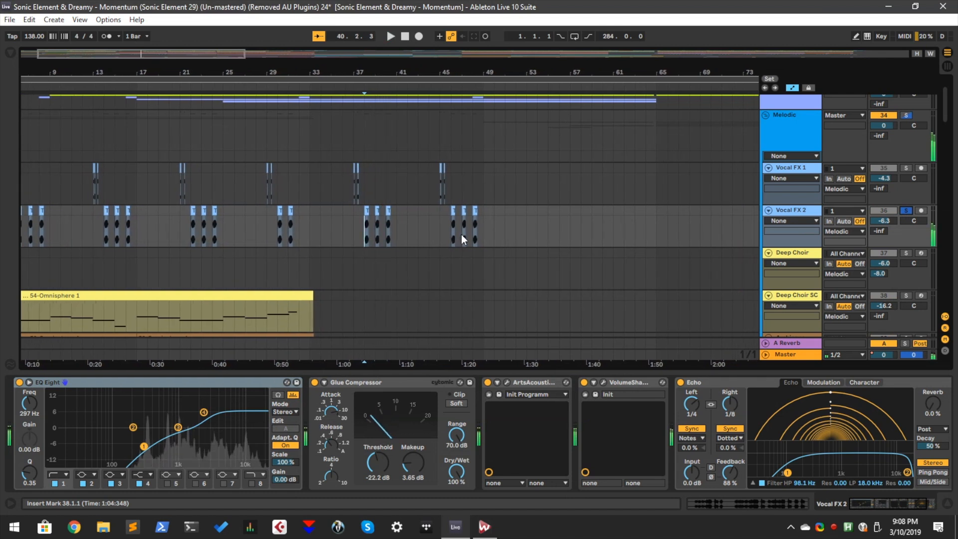
{"action": "left_click", "coordinate": [908, 211]}
- Look through the Melodic group's choir, pluck, piano and pad tracks and play the group from bar 134
{"action": "scroll", "coordinate": [466, 226], "scroll_direction": "down", "scroll_amount": 3}
{"action": "scroll", "coordinate": [466, 226], "scroll_direction": "down", "scroll_amount": 2}
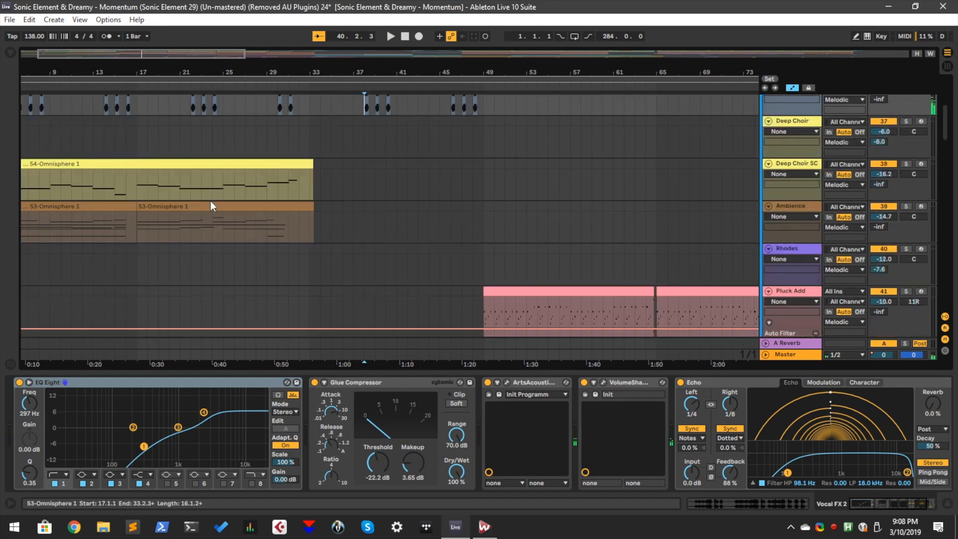
{"action": "scroll", "coordinate": [304, 245], "scroll_direction": "down", "scroll_amount": 5}
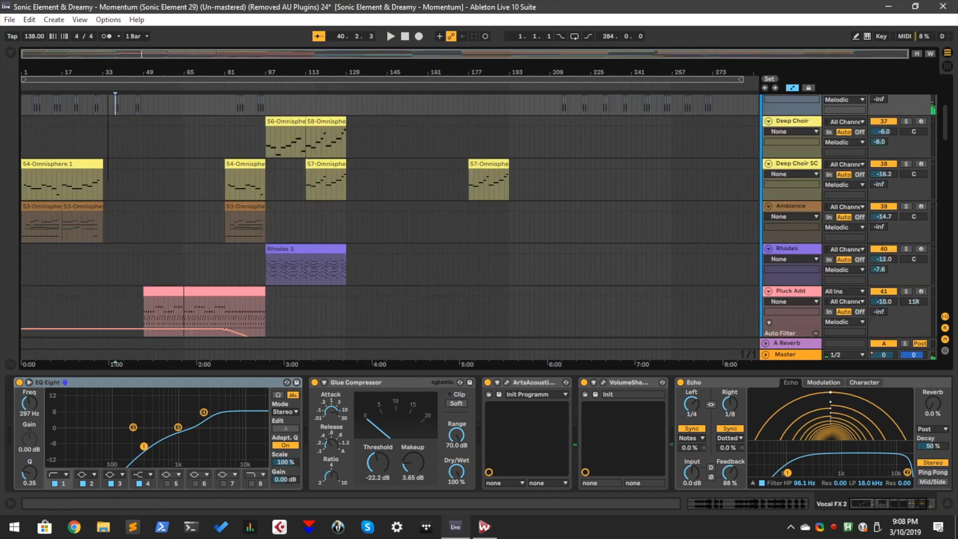
{"action": "scroll", "coordinate": [304, 244], "scroll_direction": "down", "scroll_amount": 6}
{"action": "scroll", "coordinate": [305, 245], "scroll_direction": "down", "scroll_amount": 5}
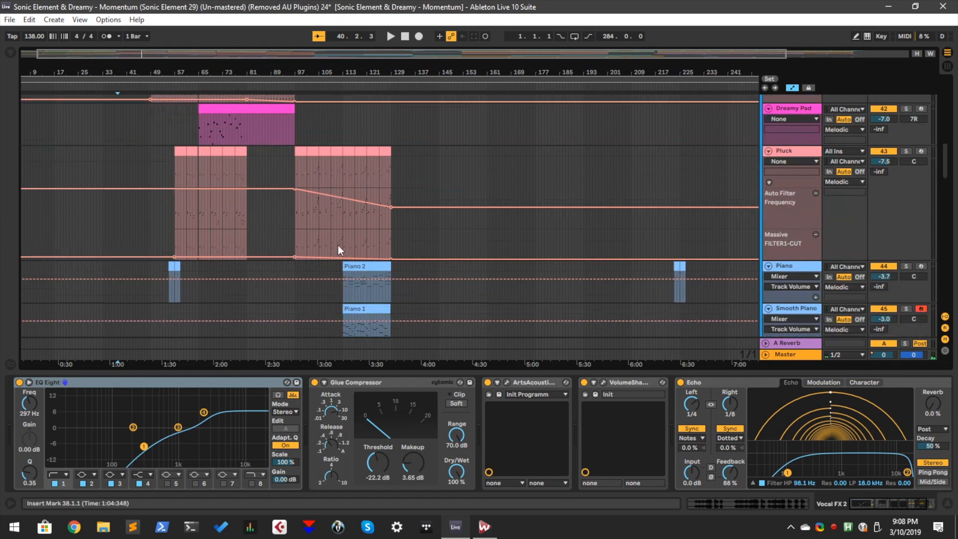
{"action": "left_click", "coordinate": [408, 177]}
{"action": "key", "text": "space"}
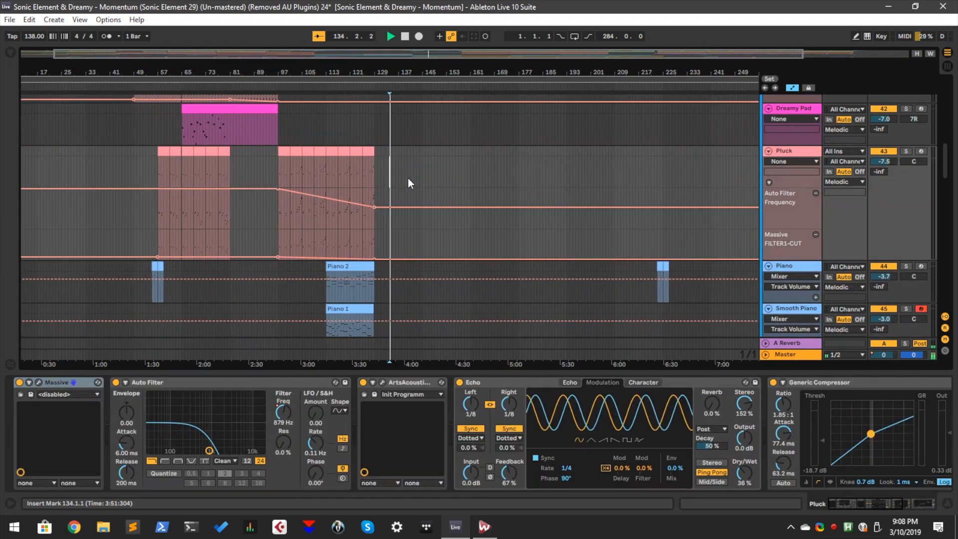
{"action": "scroll", "coordinate": [434, 164], "scroll_direction": "down", "scroll_amount": 8}
{"action": "scroll", "coordinate": [430, 174], "scroll_direction": "down", "scroll_amount": 3}
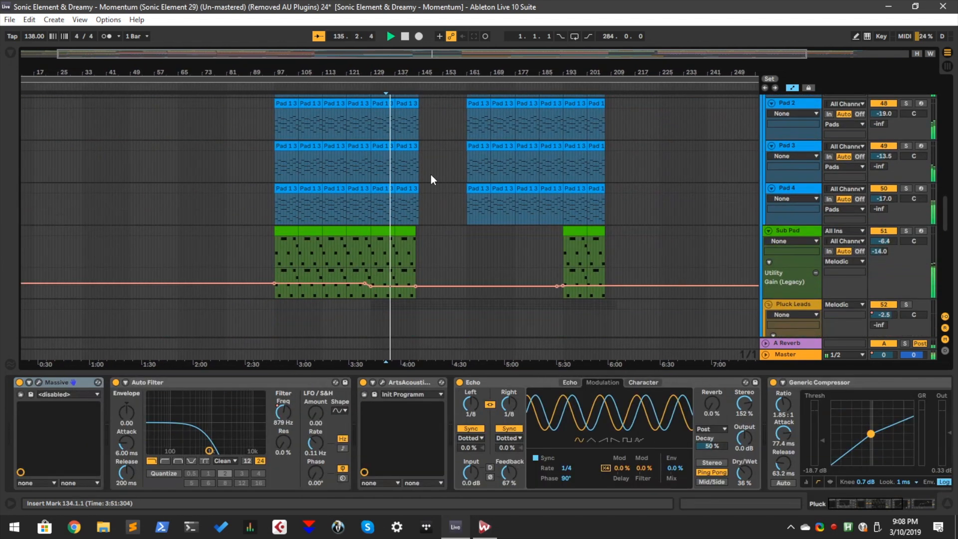
{"action": "key", "text": "space"}
- Play the pads from bar 165, stop, and display the Pads group's effects chain
{"action": "scroll", "coordinate": [429, 174], "scroll_direction": "up", "scroll_amount": 4}
{"action": "scroll", "coordinate": [428, 175], "scroll_direction": "up", "scroll_amount": 2}
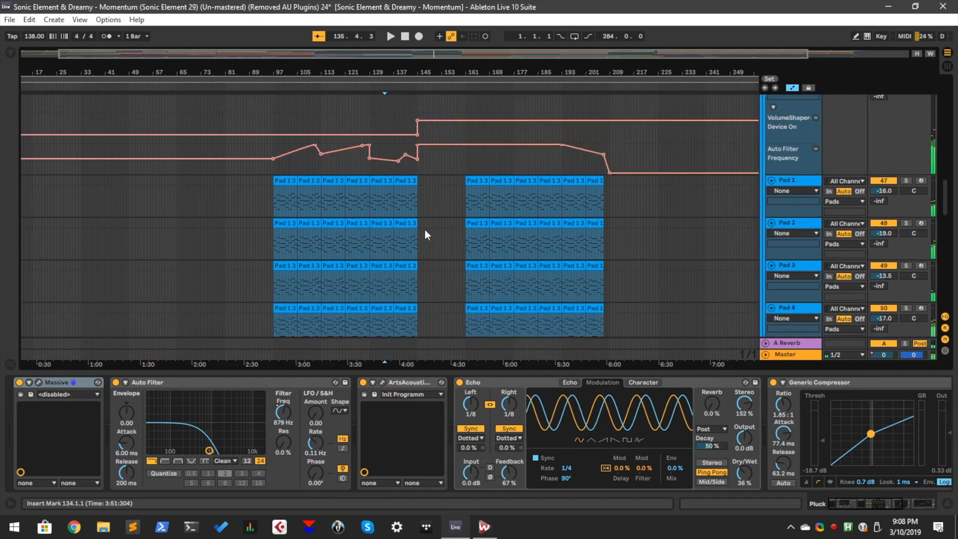
{"action": "left_click", "coordinate": [478, 203]}
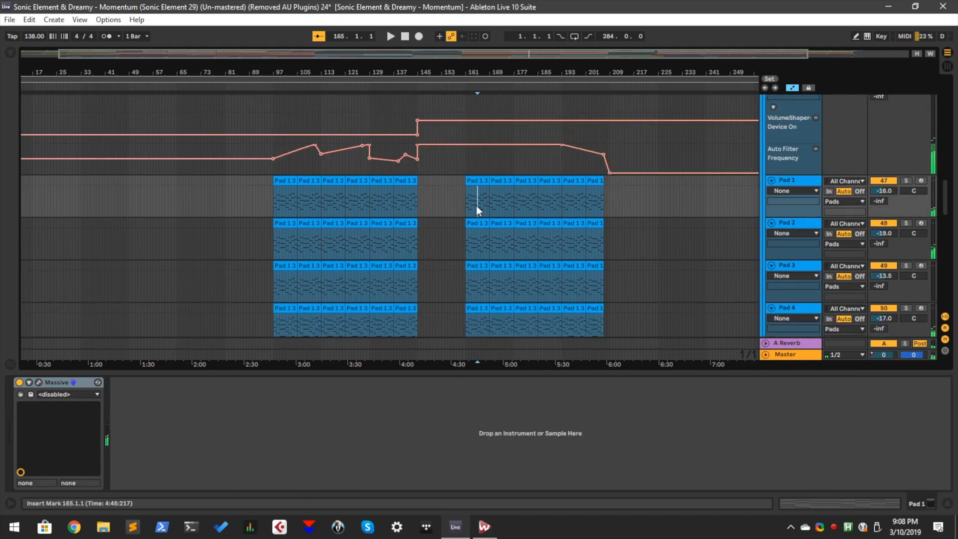
{"action": "key", "text": "space"}
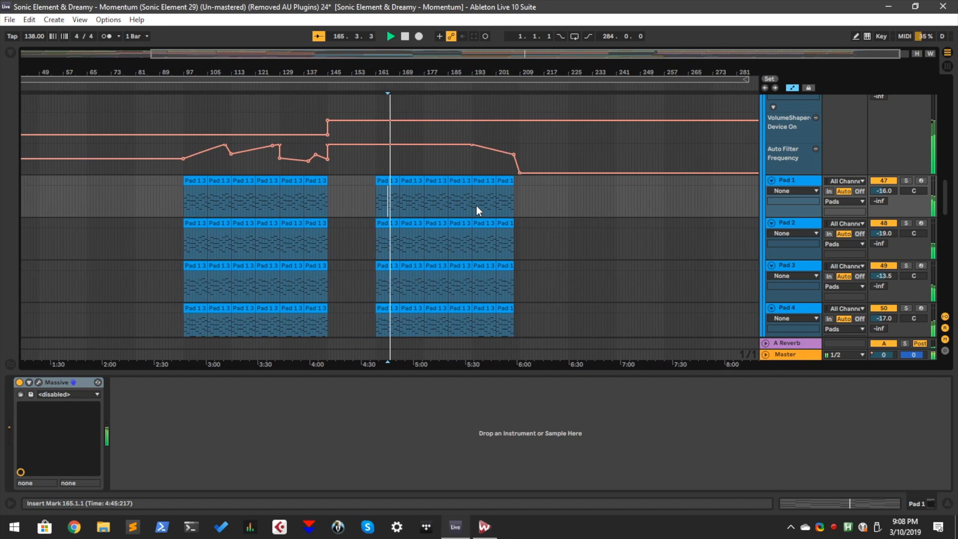
{"action": "scroll", "coordinate": [477, 206], "scroll_direction": "up", "scroll_amount": 5}
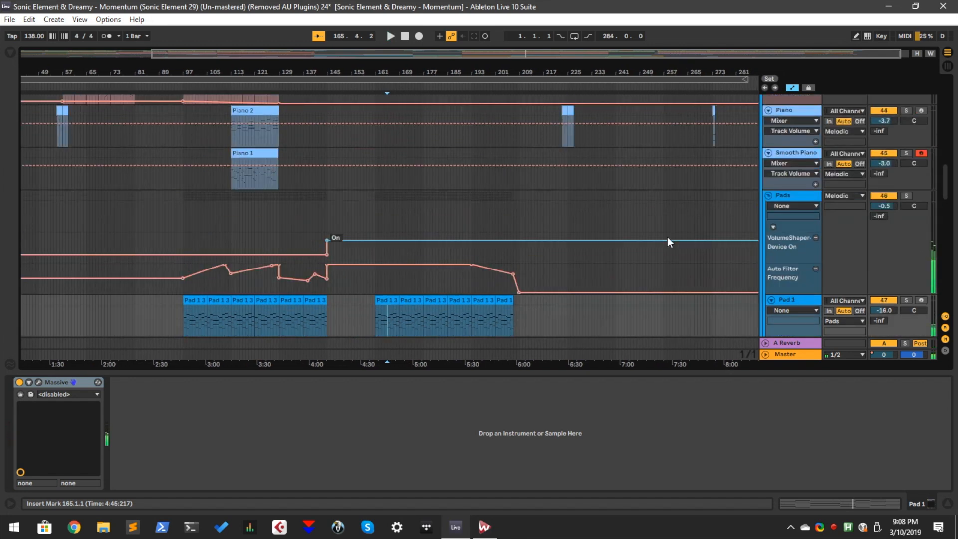
{"action": "left_click", "coordinate": [807, 196]}
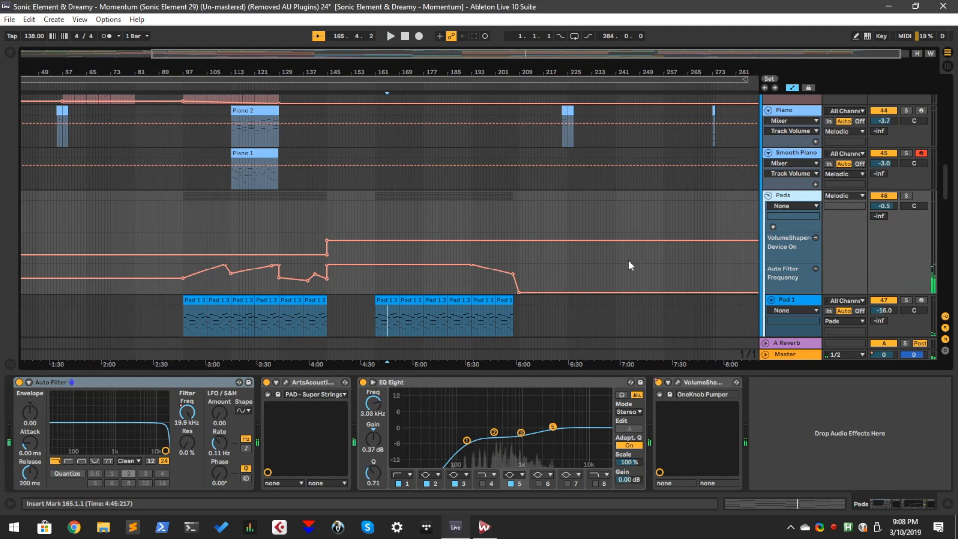
{"action": "left_click", "coordinate": [767, 195]}
- Look through the pluck lead tracks and their automation, and display the Pluck Leads group's effects chain
{"action": "scroll", "coordinate": [684, 220], "scroll_direction": "down", "scroll_amount": 8}
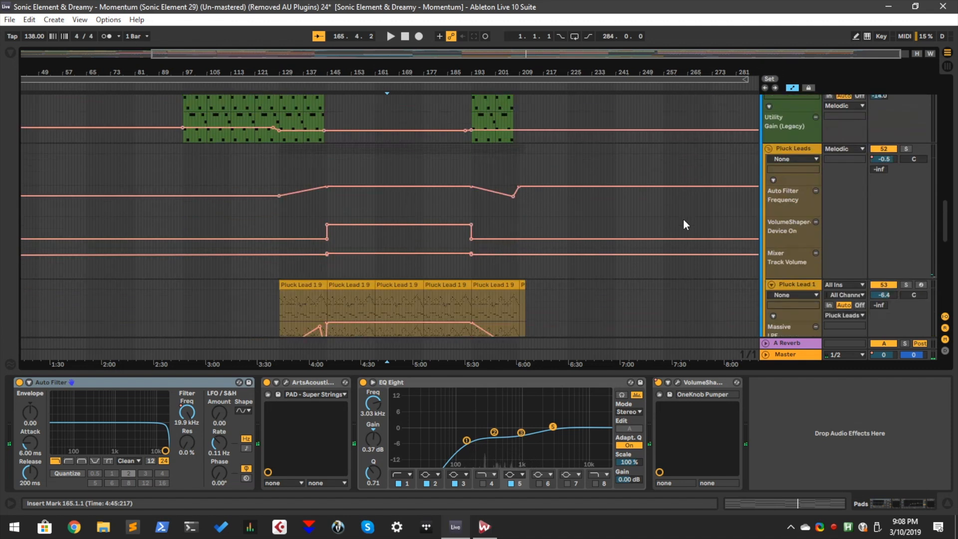
{"action": "scroll", "coordinate": [684, 219], "scroll_direction": "down", "scroll_amount": 6}
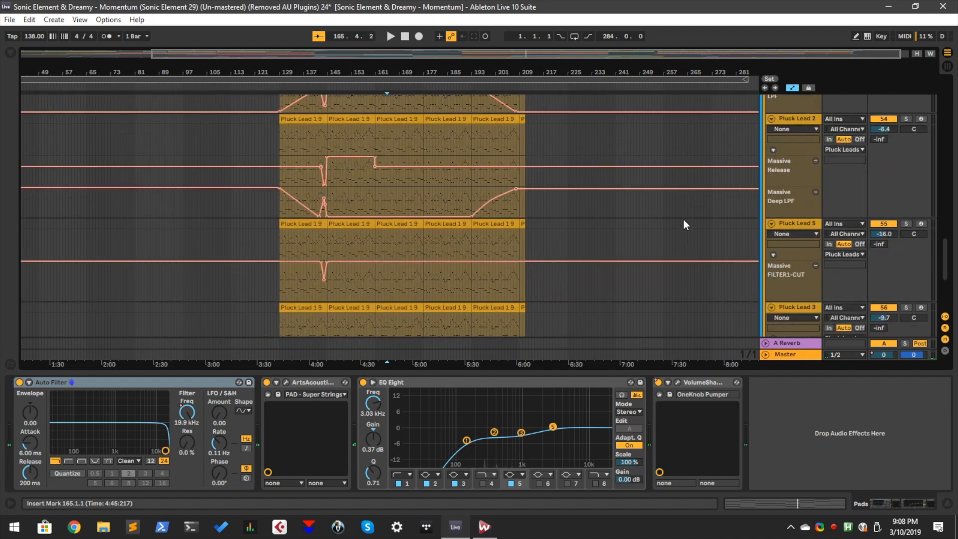
{"action": "scroll", "coordinate": [684, 220], "scroll_direction": "up", "scroll_amount": 6}
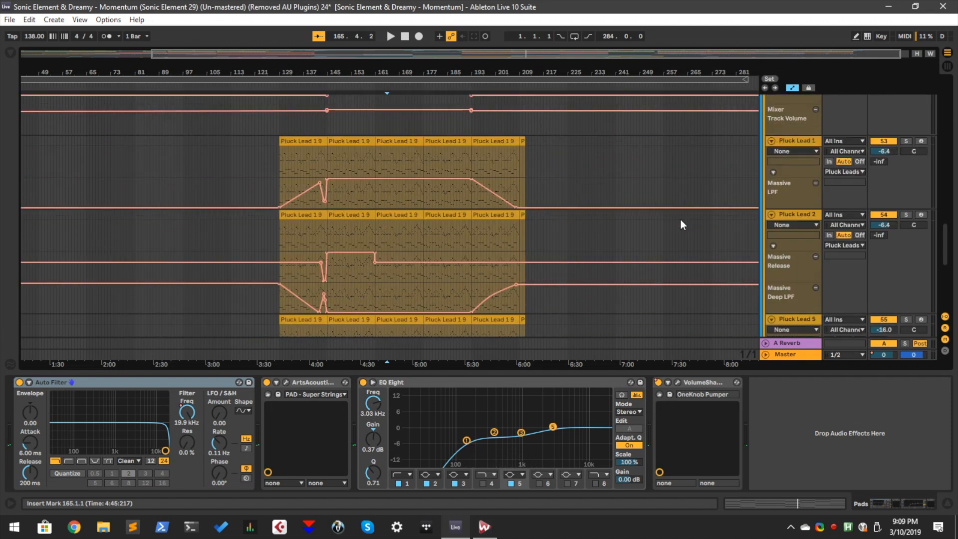
{"action": "scroll", "coordinate": [683, 220], "scroll_direction": "up", "scroll_amount": 1}
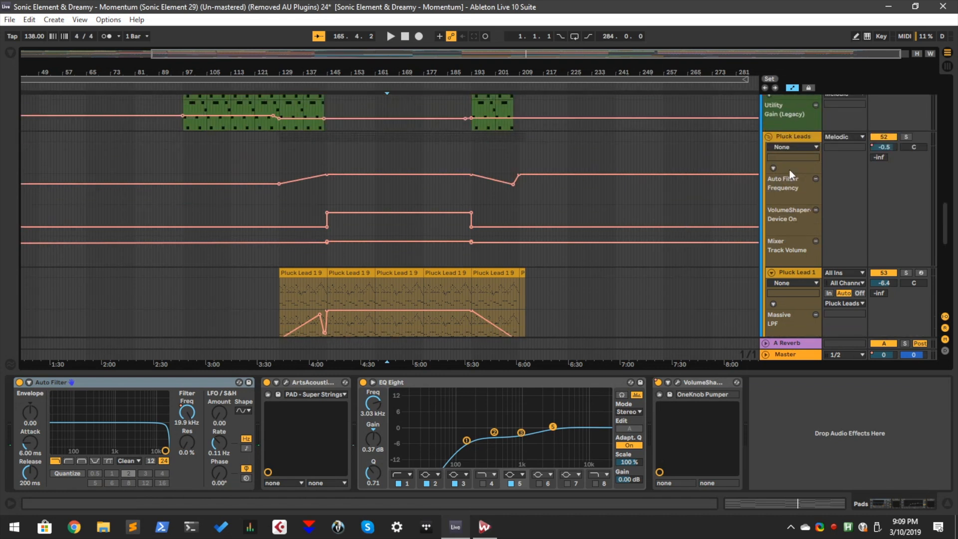
{"action": "left_click", "coordinate": [799, 136]}
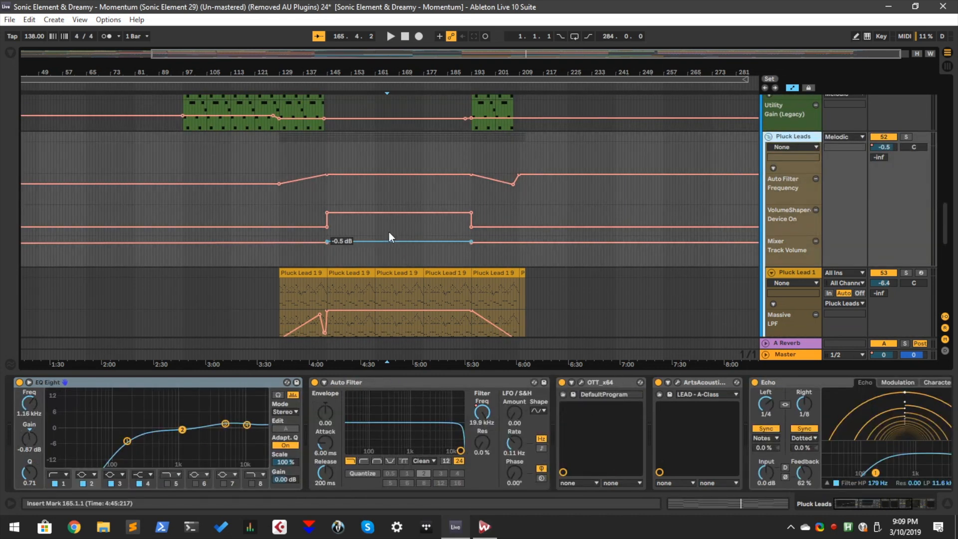
- Place the insert marker at bar 170 on the Pluck Leads group and inspect its OTT plug-in
{"action": "left_click", "coordinate": [404, 161]}
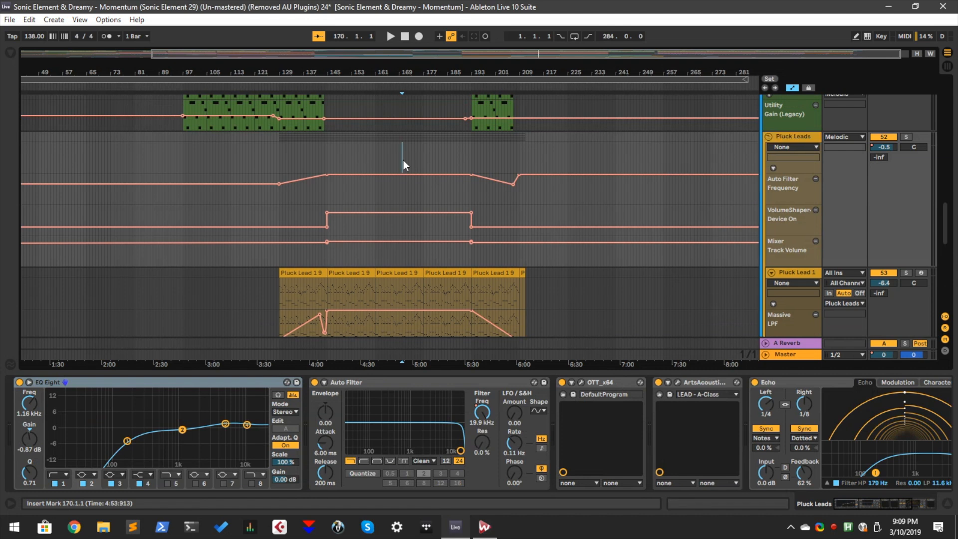
{"action": "left_click", "coordinate": [582, 383]}
{"action": "left_click_drag", "start_coordinate": [496, 257], "coordinate": [333, 239]}
{"action": "left_click", "coordinate": [415, 236]}
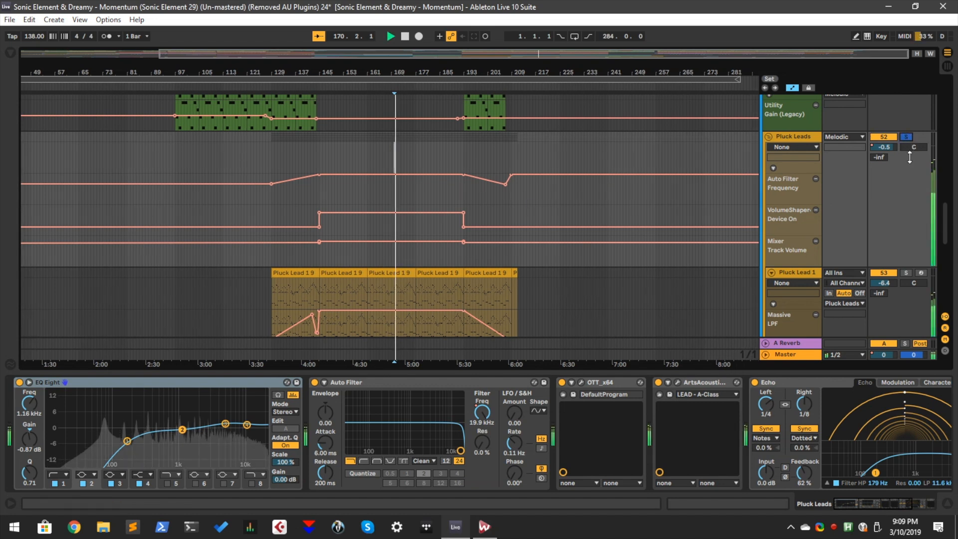
- Compare the soloed Pluck Leads group with OTT switched off and back on during playback, and stop
{"action": "left_click", "coordinate": [563, 382]}
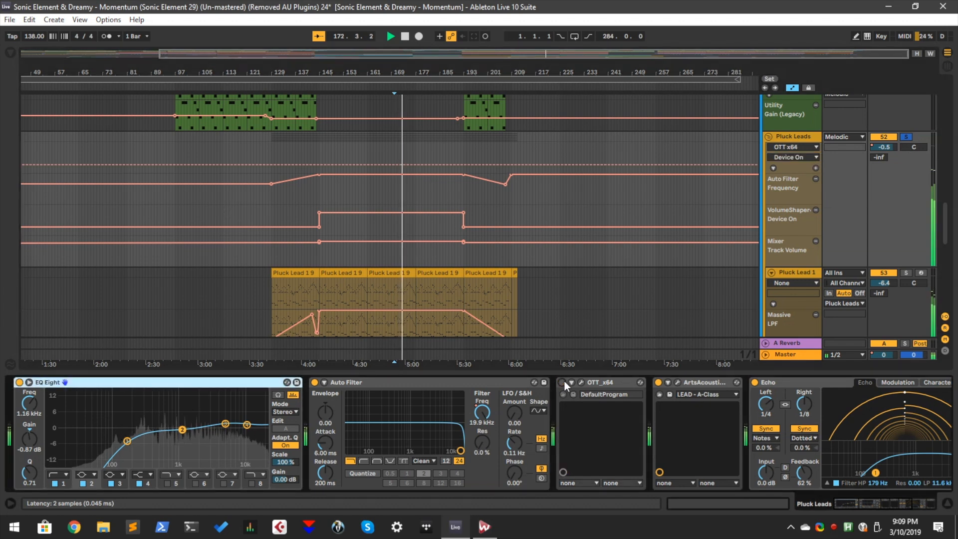
{"action": "left_click", "coordinate": [563, 382]}
{"action": "key", "text": "space"}
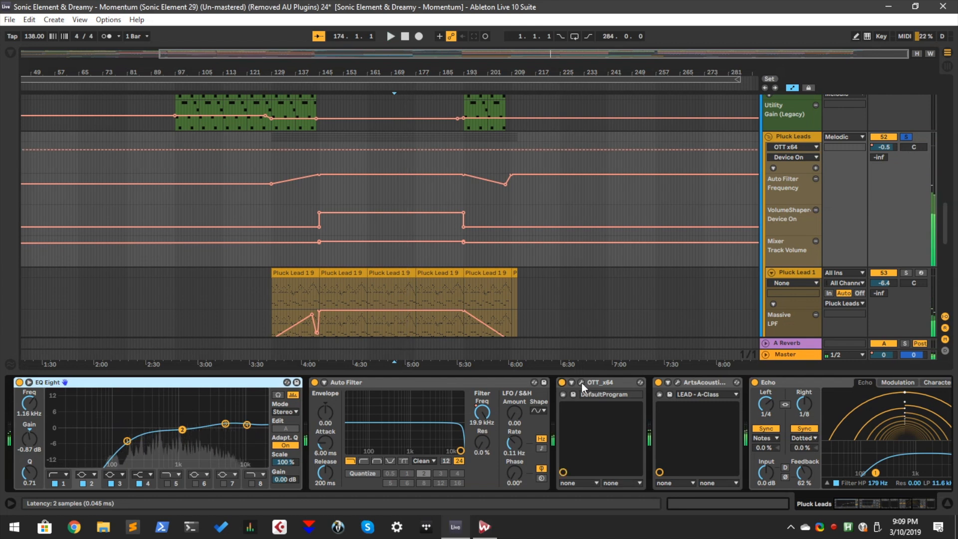
- Open the Pluck Leads group's OTT plug-in, compare it switched off and on during playback from bar 170, and stop
{"action": "left_click", "coordinate": [582, 382]}
{"action": "left_click_drag", "start_coordinate": [398, 331], "coordinate": [396, 335]}
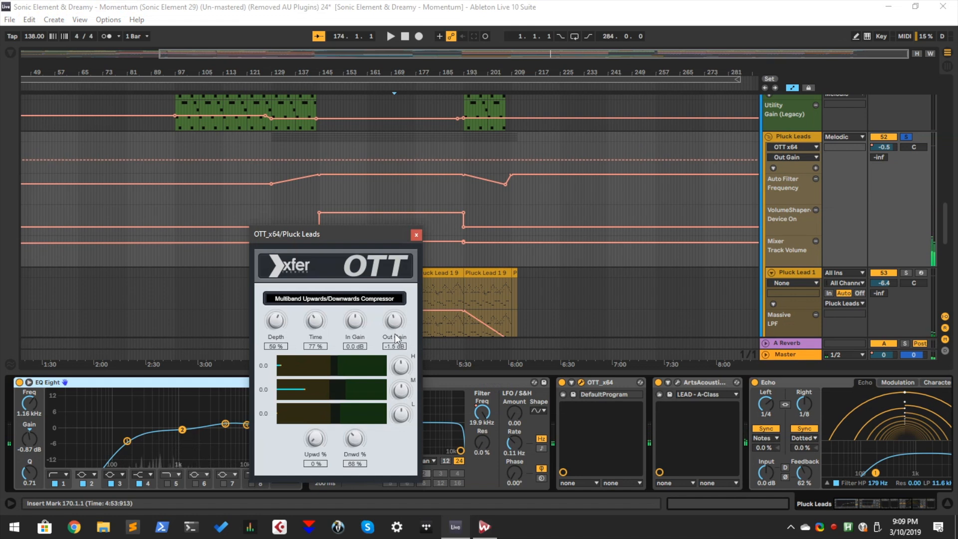
{"action": "key", "text": "space"}
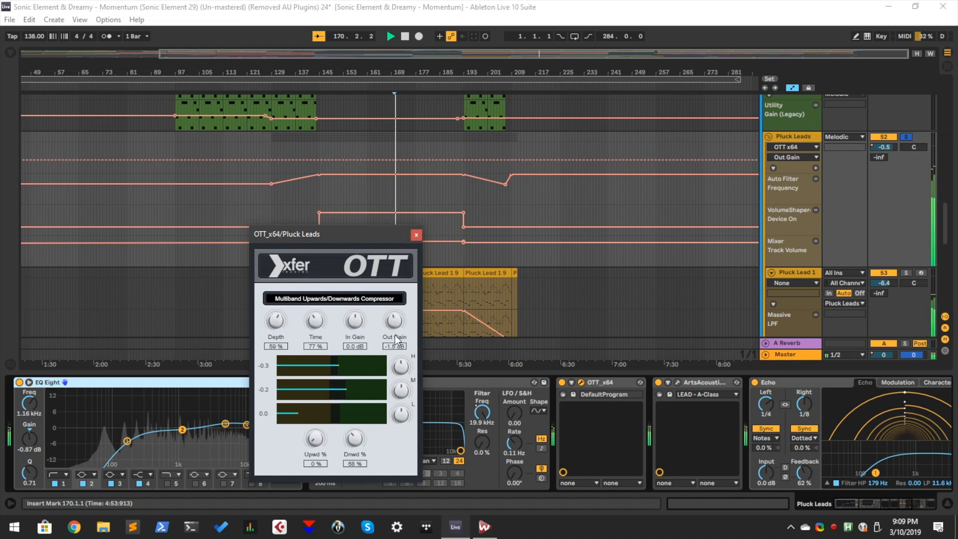
{"action": "left_click", "coordinate": [562, 382]}
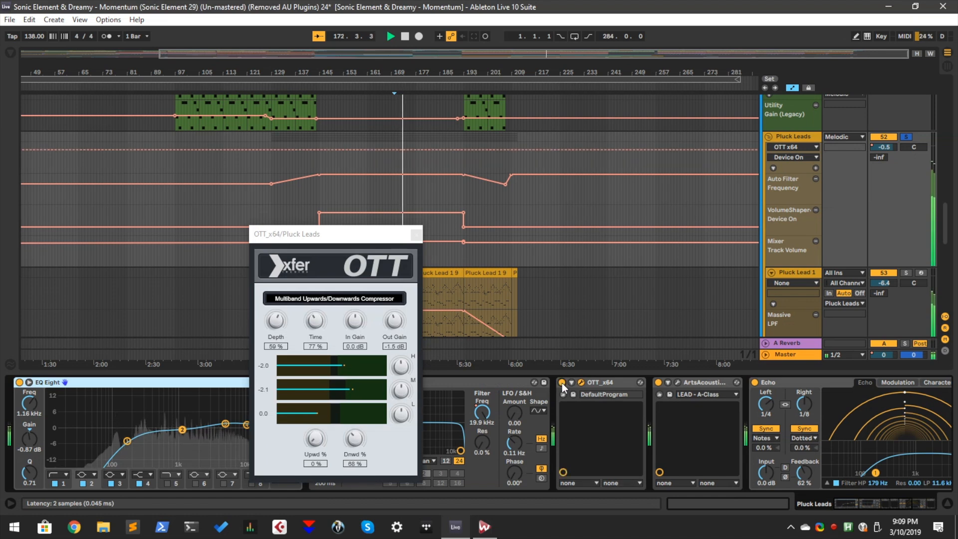
{"action": "key", "text": "space"}
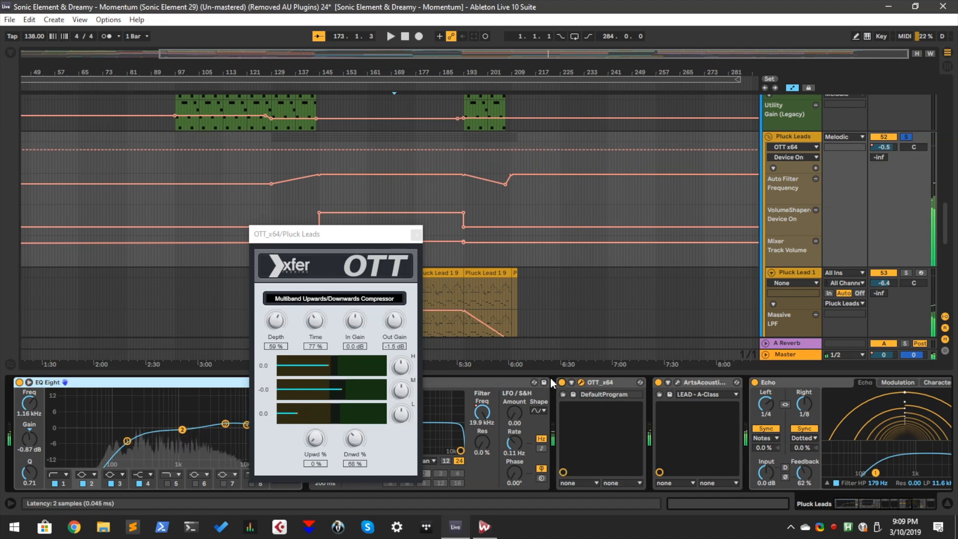
- Adjust the output gain in the Pluck Leads group's OTT to about -0.6 dB and close the plug-in window
{"action": "left_click", "coordinate": [404, 321]}
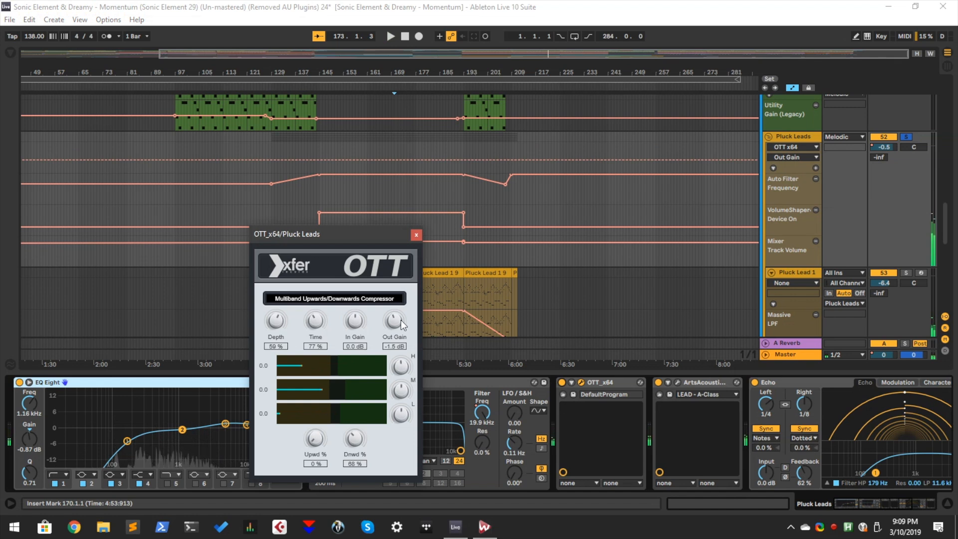
{"action": "left_click_drag", "start_coordinate": [404, 324], "coordinate": [403, 322]}
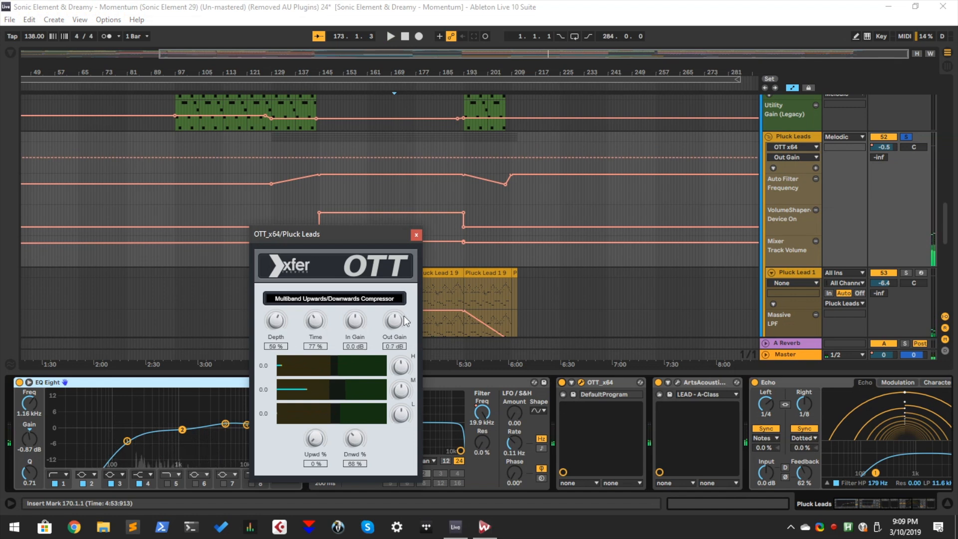
{"action": "scroll", "coordinate": [402, 318], "scroll_direction": "down", "scroll_amount": 1}
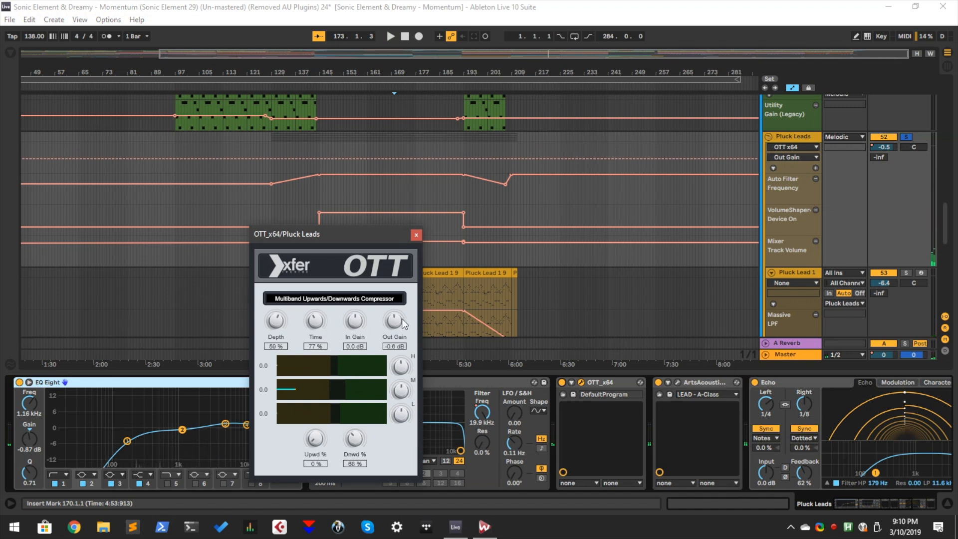
{"action": "left_click", "coordinate": [415, 238]}
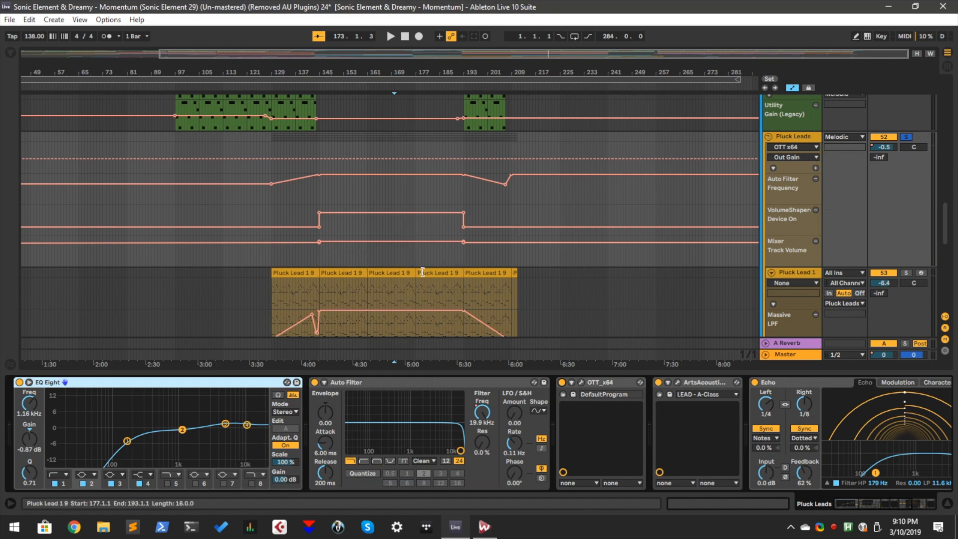
- Play Pluck Lead 1 soloed from bar 164 and inspect its Massive synth patch
{"action": "scroll", "coordinate": [378, 238], "scroll_direction": "down", "scroll_amount": 2}
{"action": "left_click", "coordinate": [376, 234]}
{"action": "key", "text": "space"}
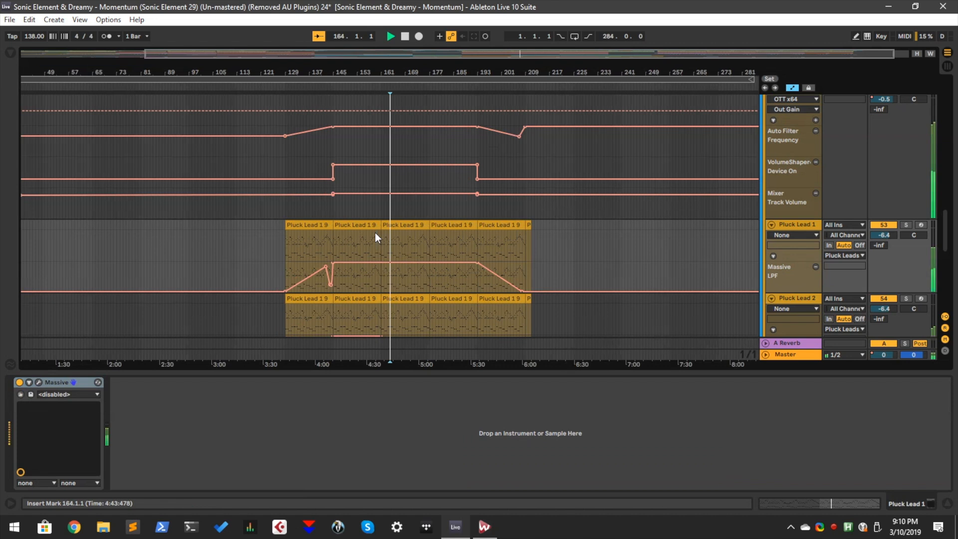
{"action": "left_click", "coordinate": [906, 225]}
{"action": "scroll", "coordinate": [430, 263], "scroll_direction": "down", "scroll_amount": 1}
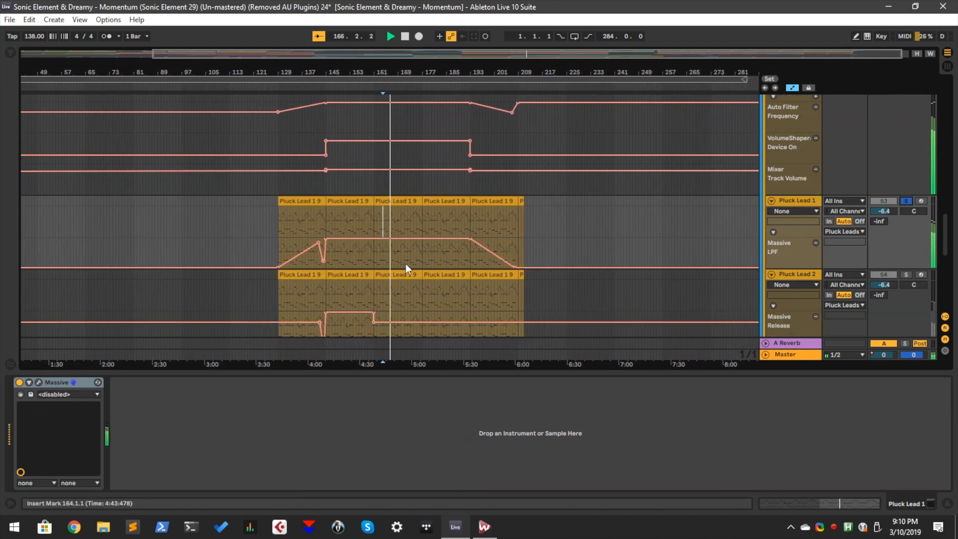
{"action": "left_click", "coordinate": [39, 382]}
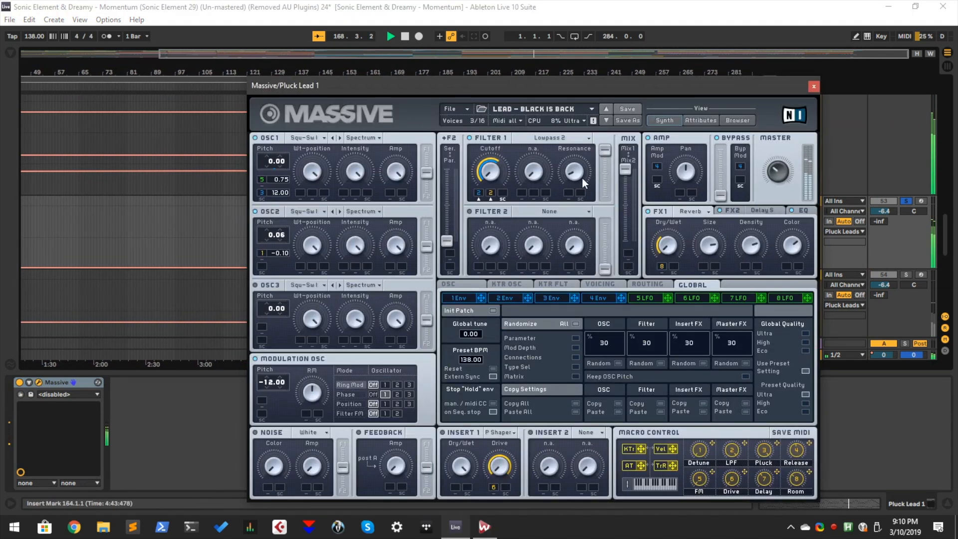
{"action": "left_click", "coordinate": [813, 87]}
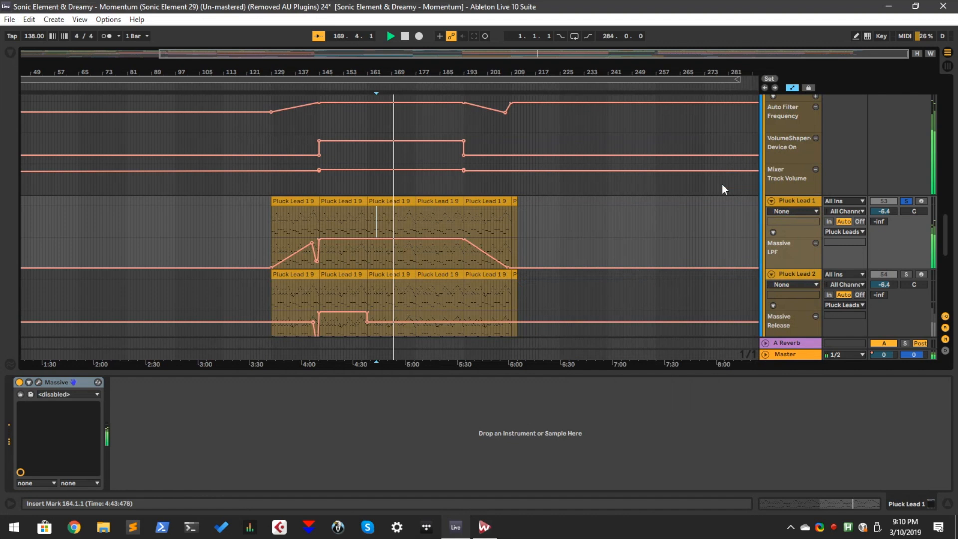
- Switch the solo to Pluck Lead 2 during playback and inspect its Massive synth patch
{"action": "left_click", "coordinate": [906, 275]}
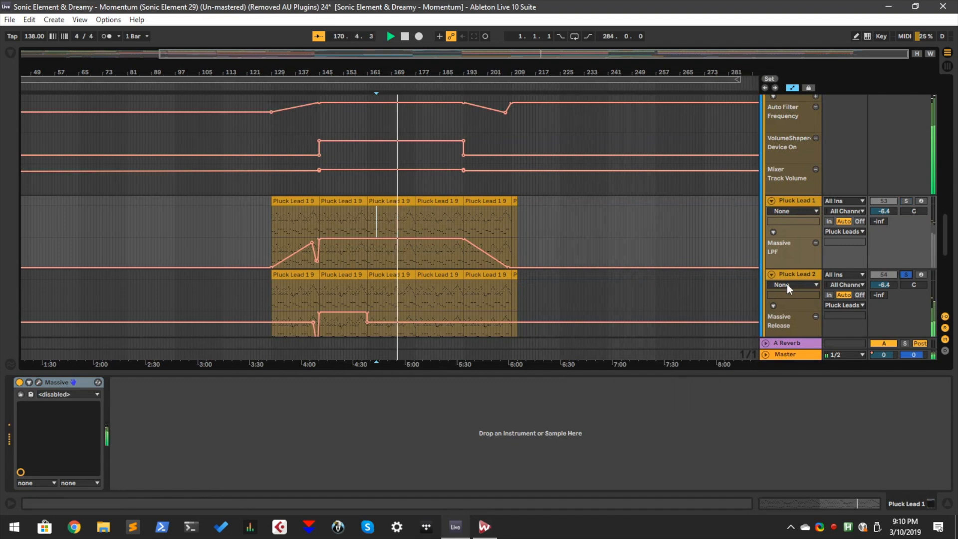
{"action": "scroll", "coordinate": [413, 271], "scroll_direction": "down", "scroll_amount": 2}
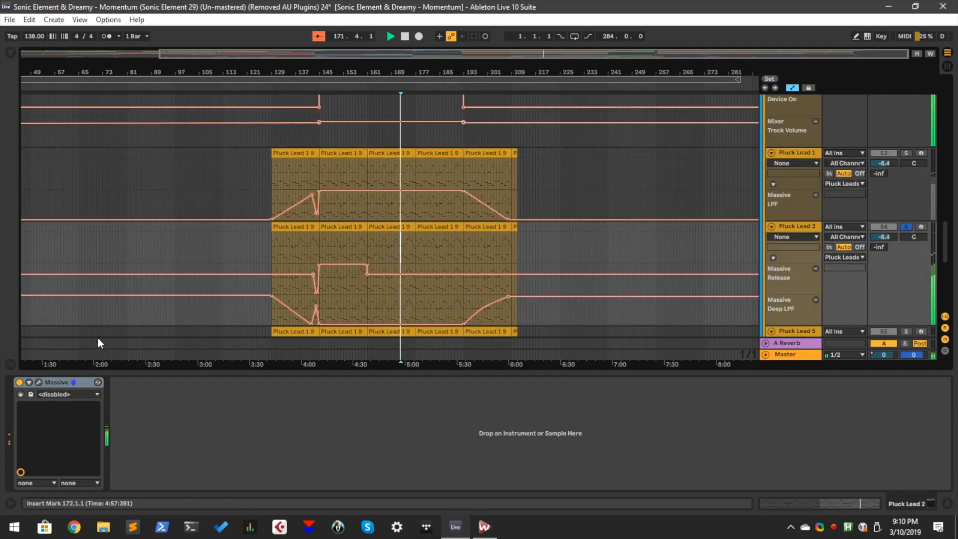
{"action": "left_click", "coordinate": [39, 383]}
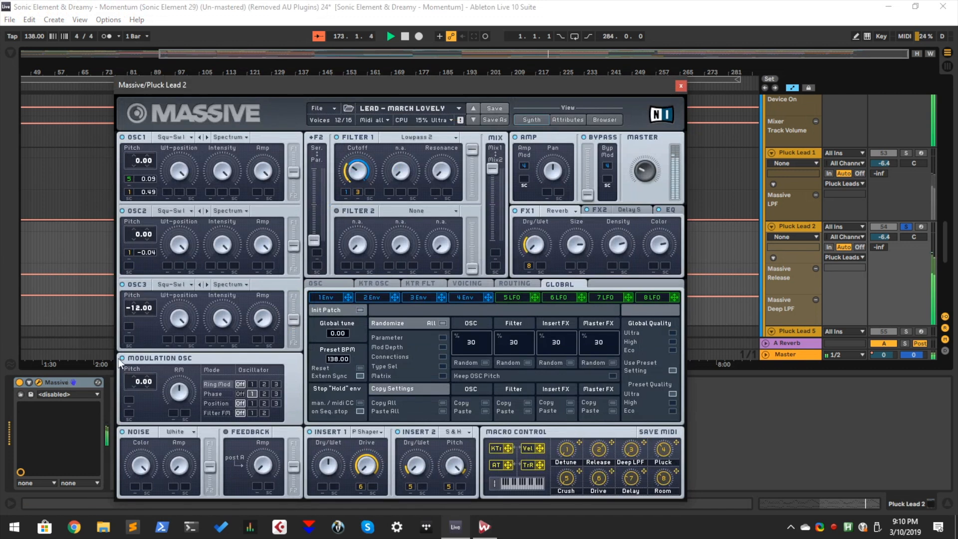
{"action": "left_click", "coordinate": [681, 87]}
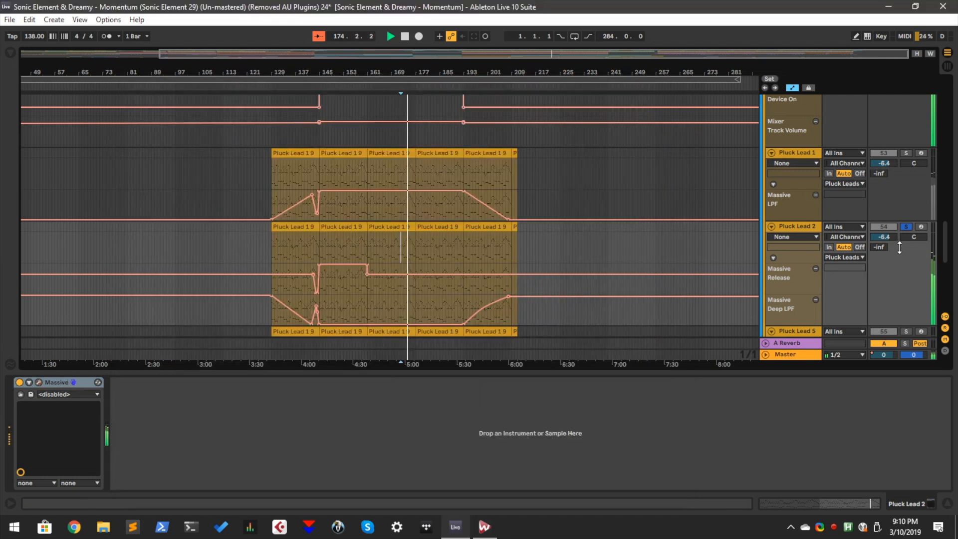
- Solo Pluck Lead 5 and place the insert marker at bar 167 on its track
{"action": "scroll", "coordinate": [899, 252], "scroll_direction": "down", "scroll_amount": 2}
{"action": "left_click", "coordinate": [905, 273]}
{"action": "scroll", "coordinate": [430, 287], "scroll_direction": "down", "scroll_amount": 1}
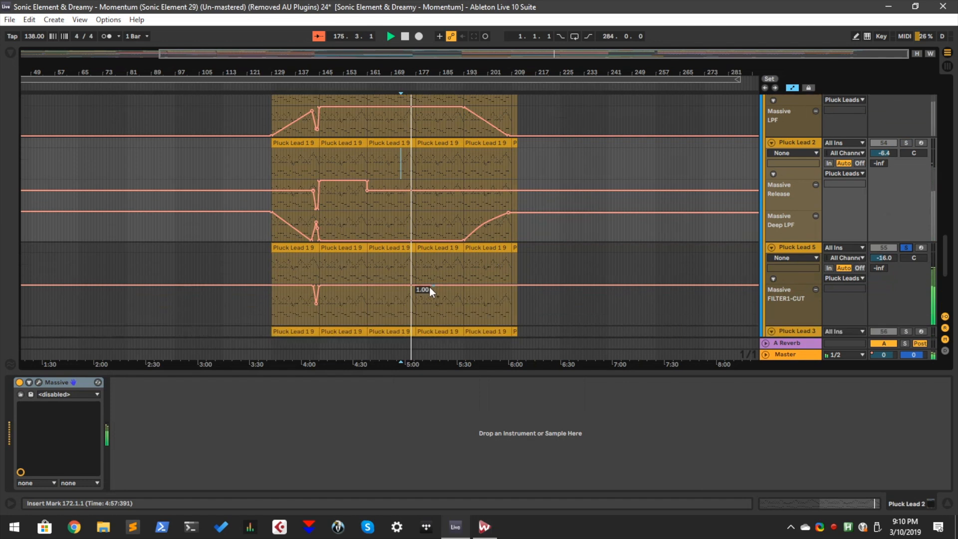
{"action": "left_click", "coordinate": [384, 270]}
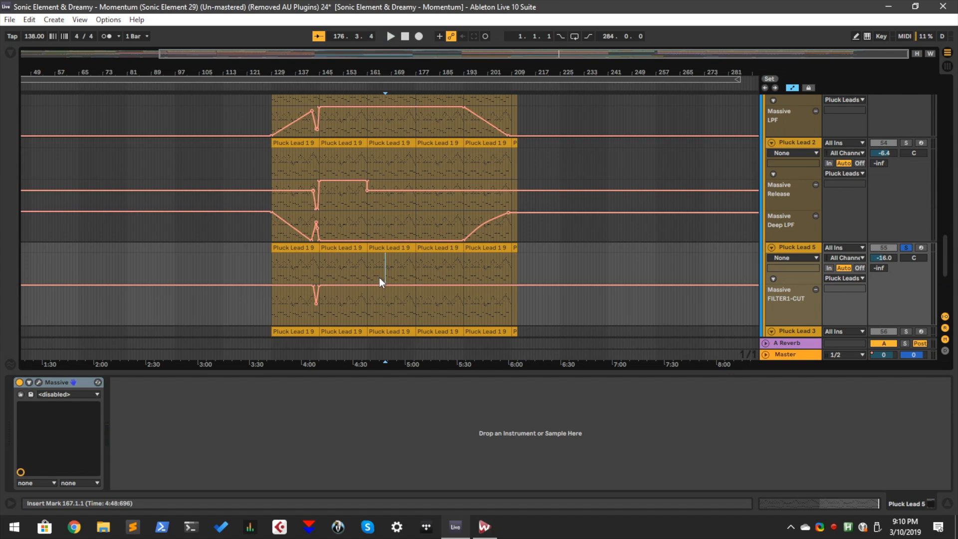
- Inspect Pluck Lead 5's Massive synth during a short playback from bar 167, and close its window
{"action": "left_click", "coordinate": [39, 384]}
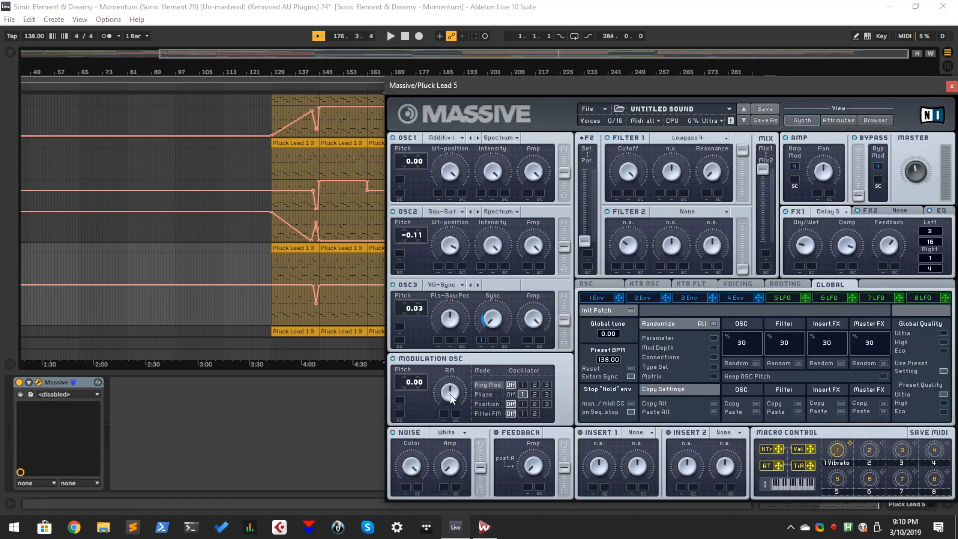
{"action": "key", "text": "space"}
{"action": "key", "text": "space"}
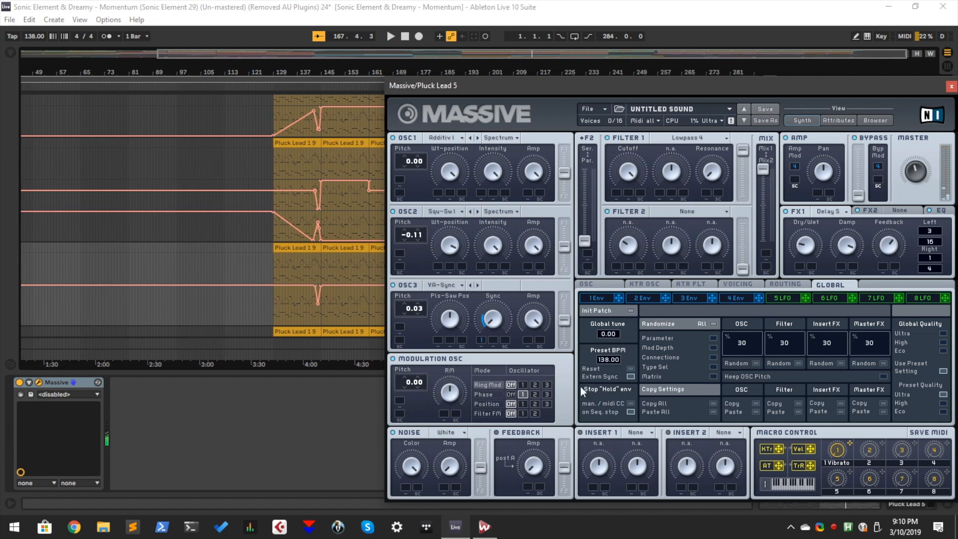
{"action": "left_click_drag", "start_coordinate": [503, 92], "coordinate": [131, 104]}
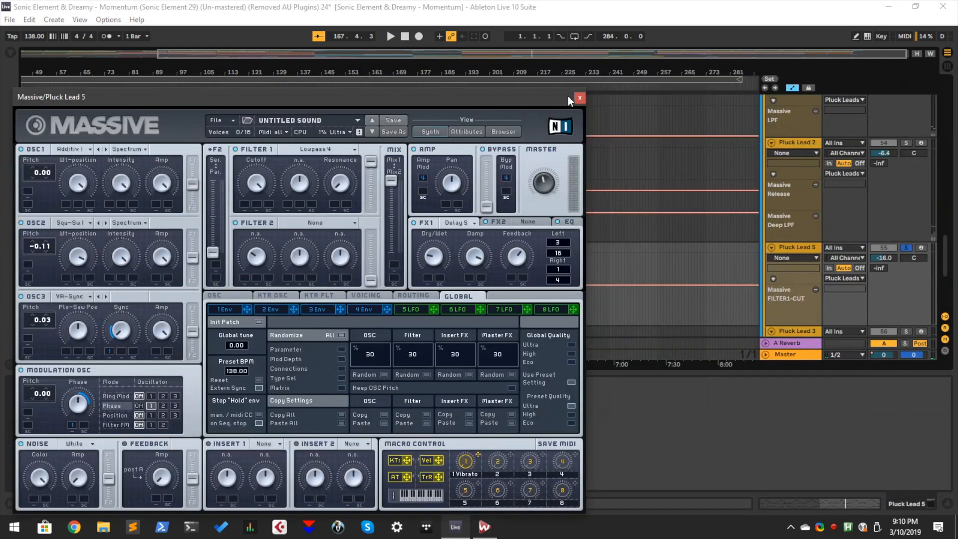
{"action": "left_click", "coordinate": [584, 99]}
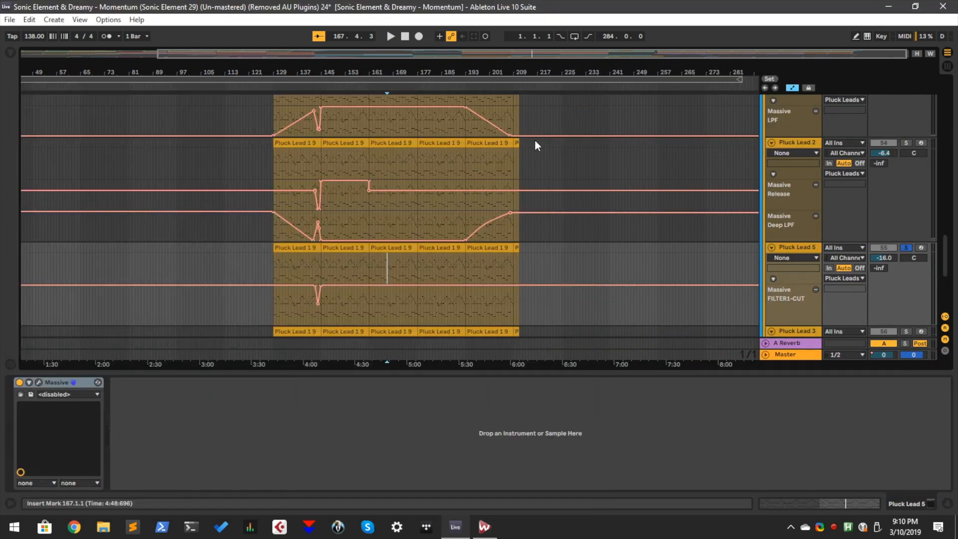
- Solo Pluck Lead 3, play it from bar 161, and inspect its Spire synth patch
{"action": "scroll", "coordinate": [494, 190], "scroll_direction": "down", "scroll_amount": 3}
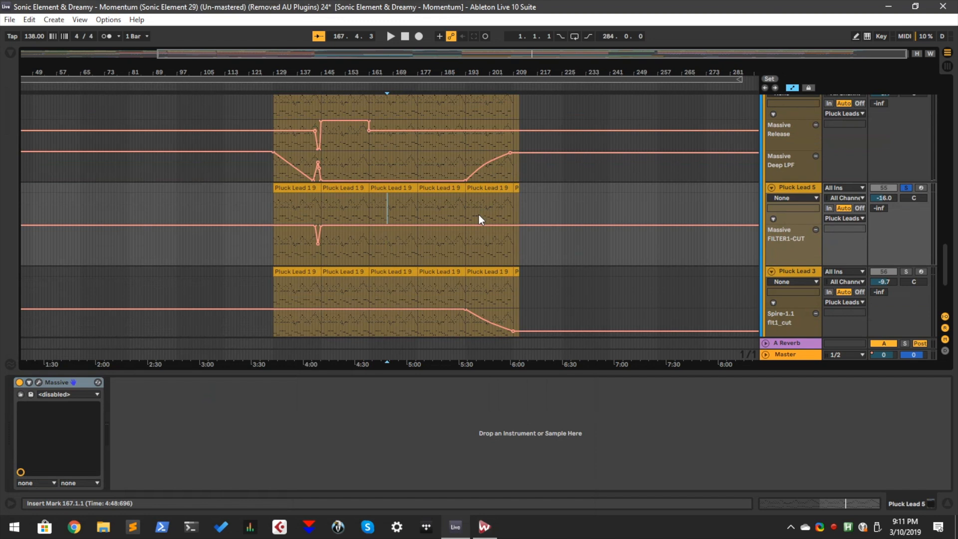
{"action": "scroll", "coordinate": [841, 238], "scroll_direction": "down", "scroll_amount": 2}
{"action": "left_click", "coordinate": [907, 236]}
{"action": "left_click", "coordinate": [368, 292]}
{"action": "key", "text": "space"}
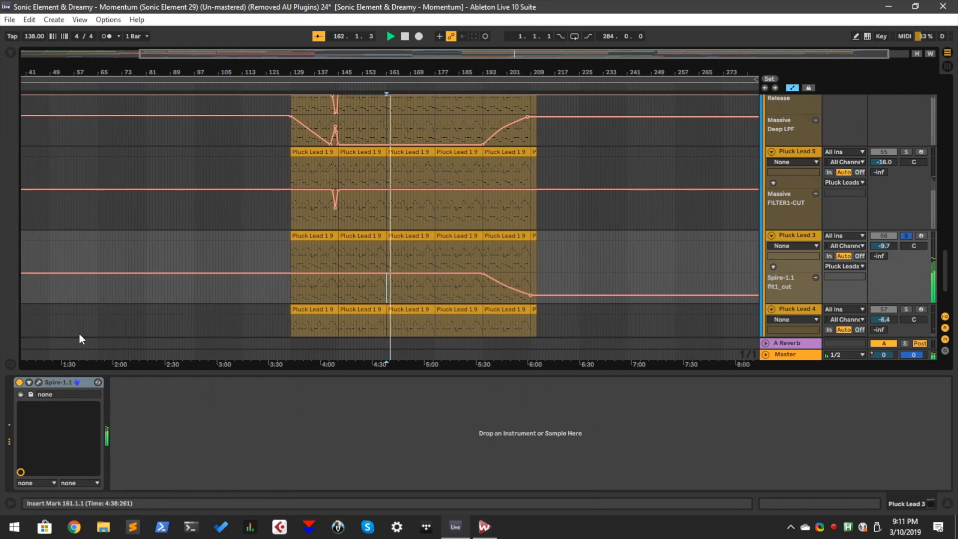
{"action": "left_click", "coordinate": [39, 383]}
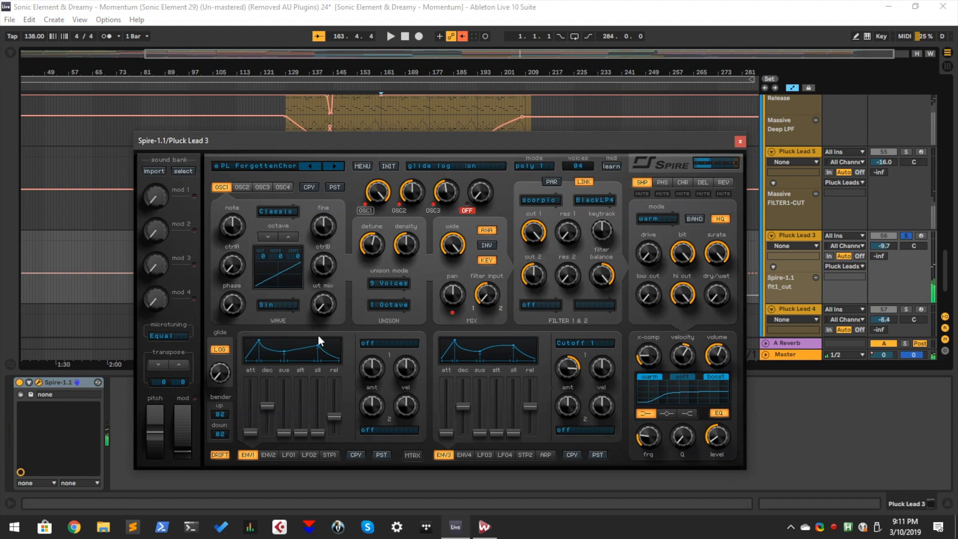
{"action": "left_click", "coordinate": [741, 141]}
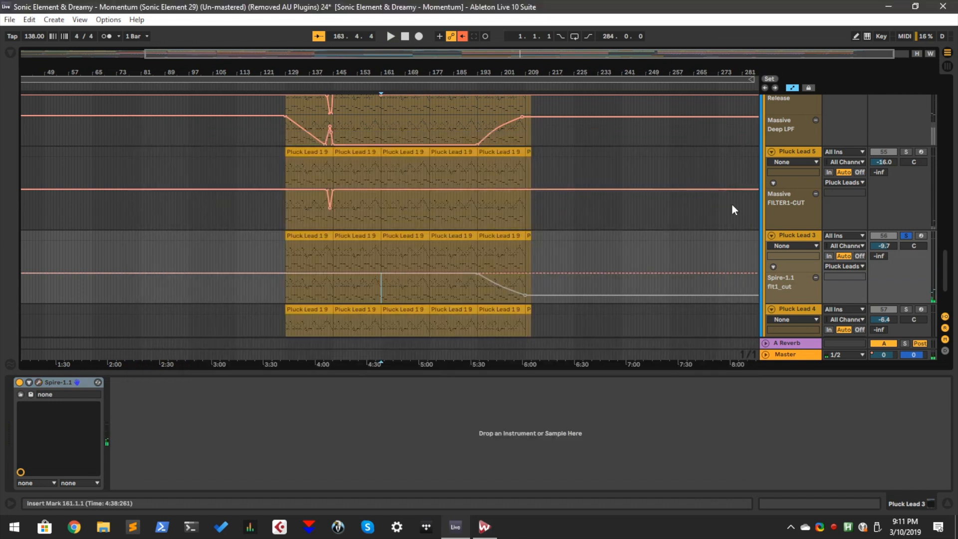
- Play Pluck Lead 4 soloed from bar 161, stop, and turn its solo off
{"action": "scroll", "coordinate": [732, 205], "scroll_direction": "down", "scroll_amount": 3}
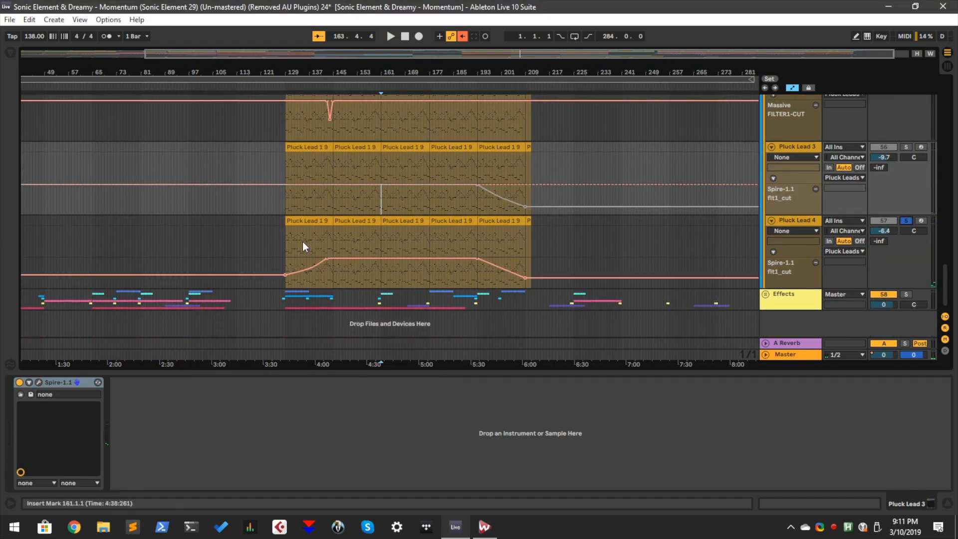
{"action": "key", "text": "space"}
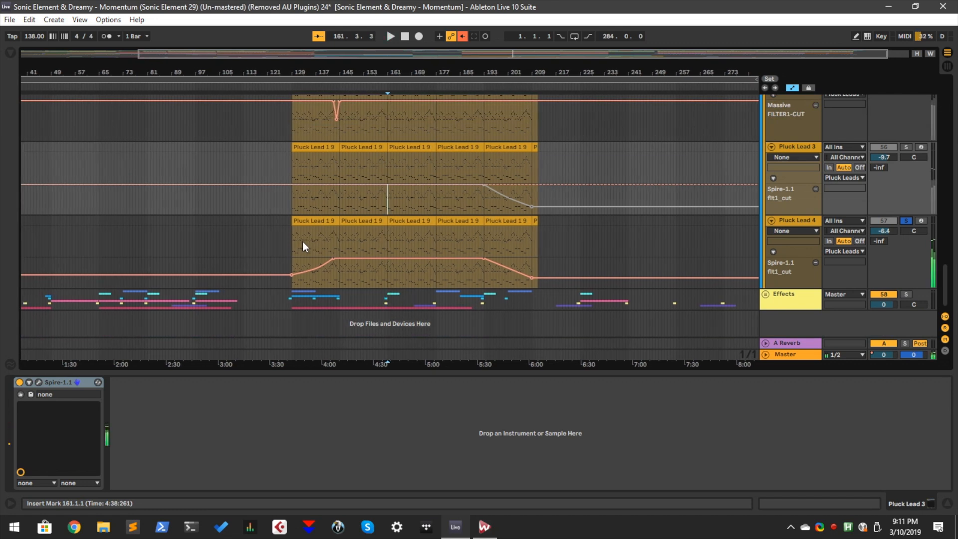
{"action": "left_click", "coordinate": [906, 221]}
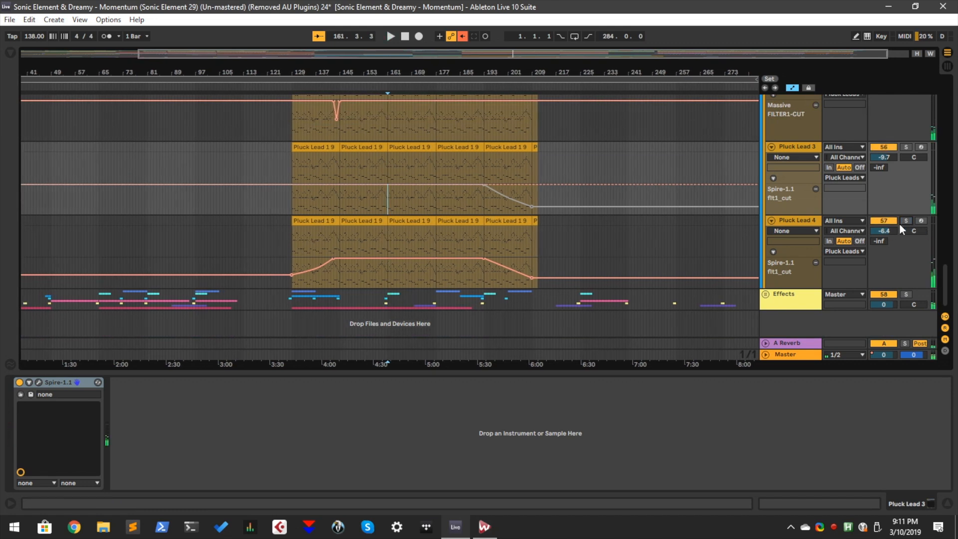
- Solo the Piano track, display its device chain, and play it from the Piano 2 clip at bar 113
{"action": "scroll", "coordinate": [514, 214], "scroll_direction": "up", "scroll_amount": 8}
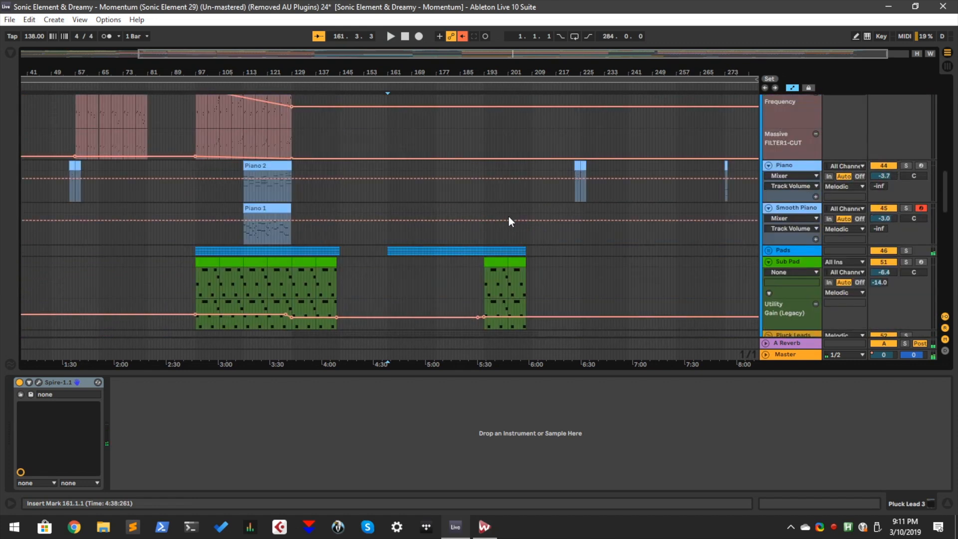
{"action": "scroll", "coordinate": [499, 218], "scroll_direction": "up", "scroll_amount": 2}
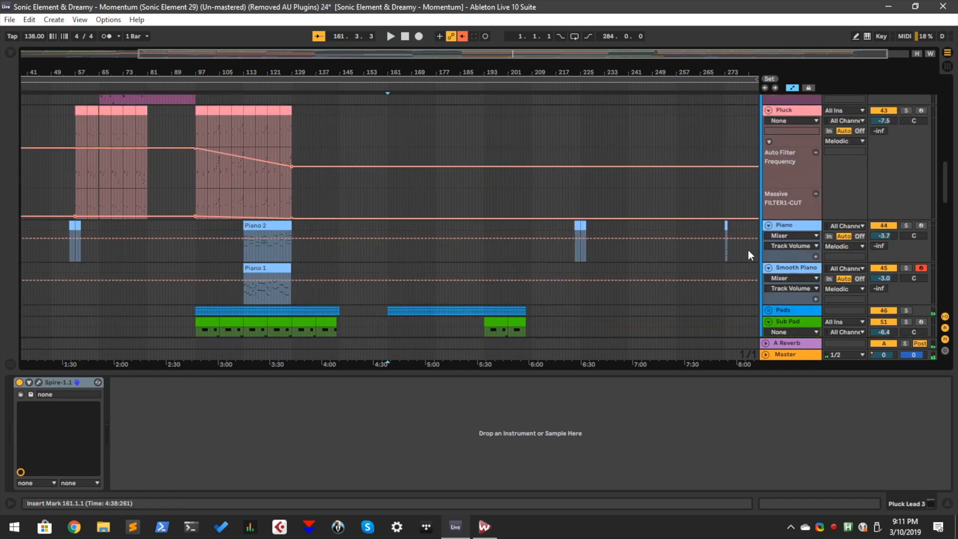
{"action": "left_click", "coordinate": [788, 225]}
{"action": "left_click", "coordinate": [906, 226]}
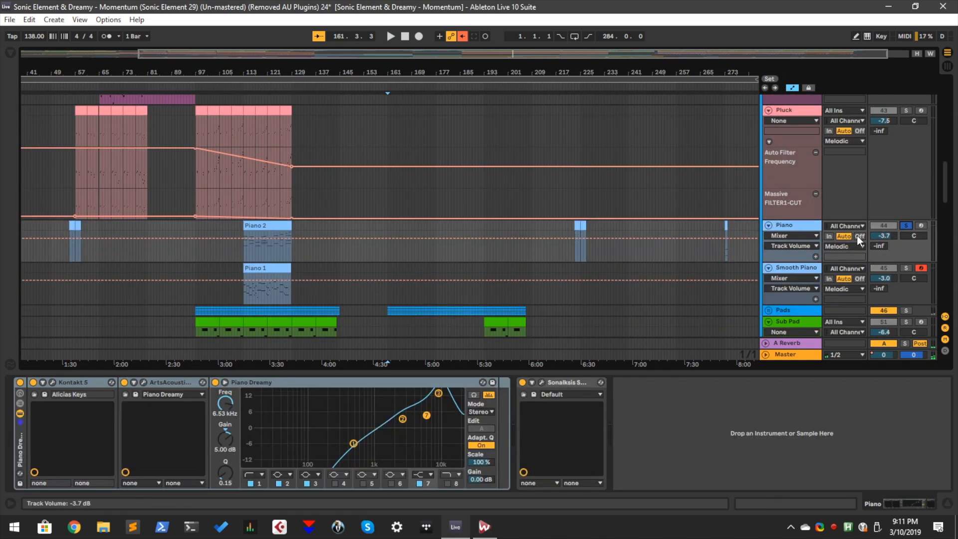
{"action": "left_click_drag", "start_coordinate": [274, 64], "coordinate": [236, 257]}
{"action": "left_click", "coordinate": [232, 257]}
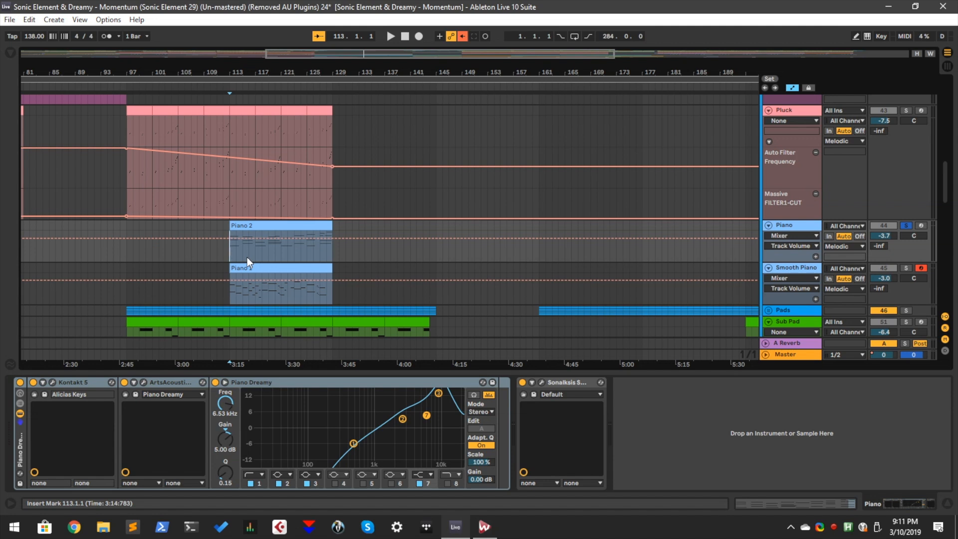
{"action": "key", "text": "space"}
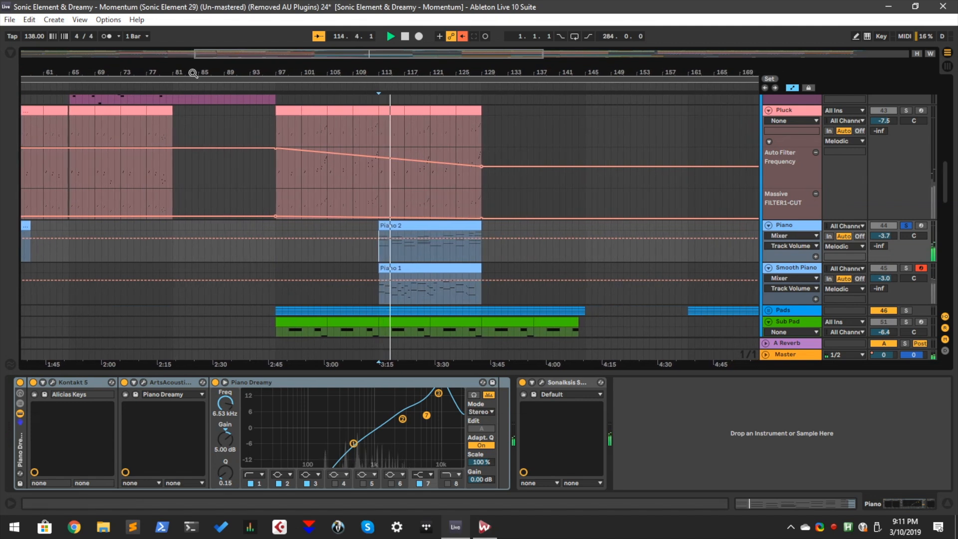
- Play the soloed Piano track's short clip from bar 55 and stop
{"action": "left_click_drag", "start_coordinate": [194, 73], "coordinate": [432, 71]}
{"action": "left_click", "coordinate": [281, 253]}
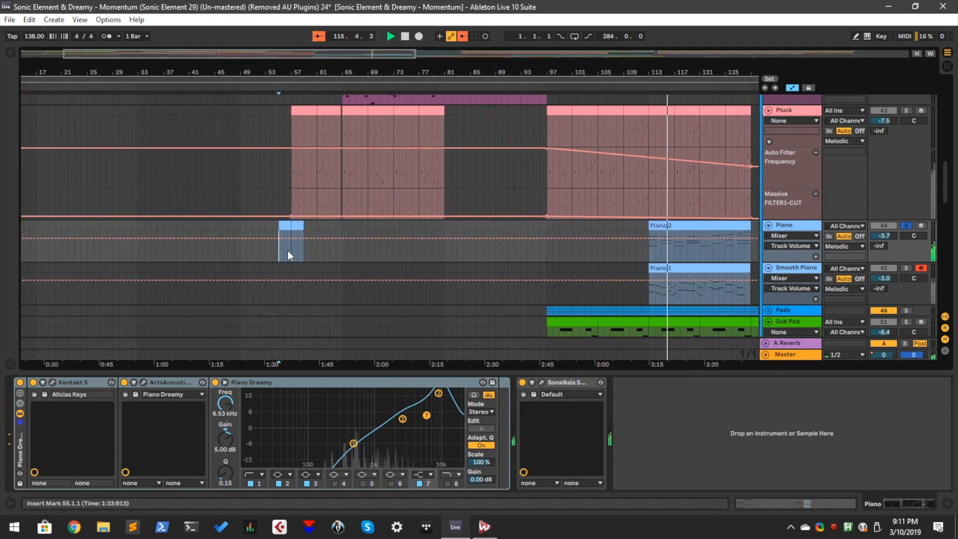
{"action": "key", "text": "space"}
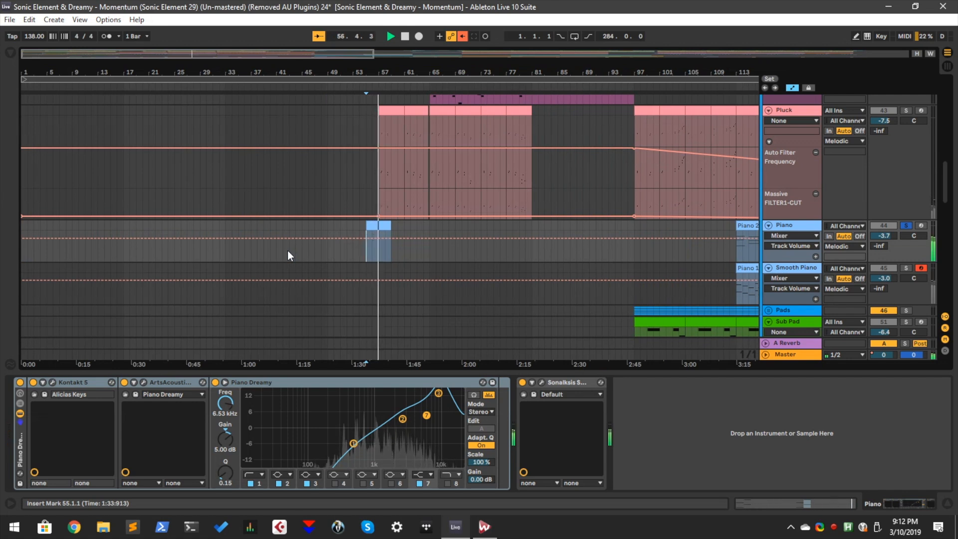
{"action": "key", "text": "space"}
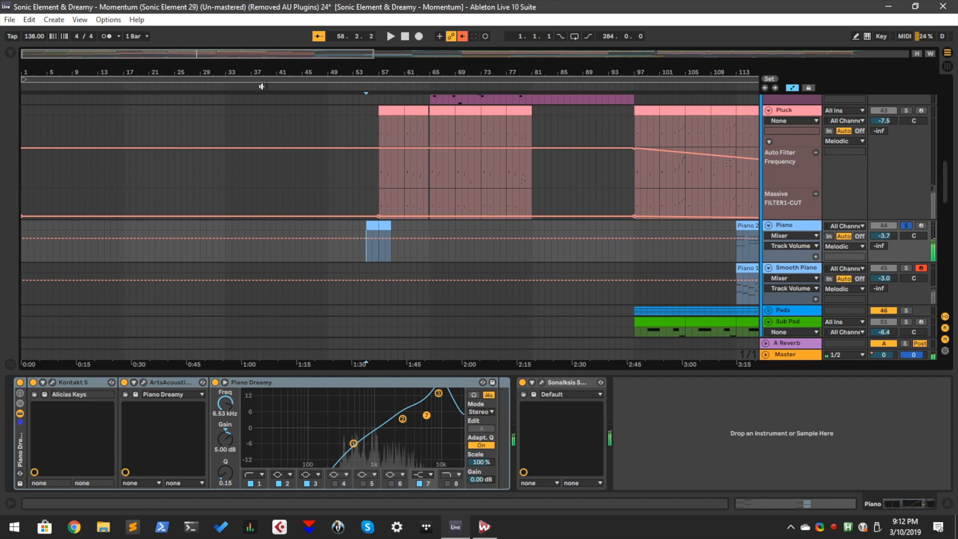
- Place the playback start at bar 114 inside the Piano 2 clip
{"action": "left_click_drag", "start_coordinate": [253, 72], "coordinate": [250, 50]}
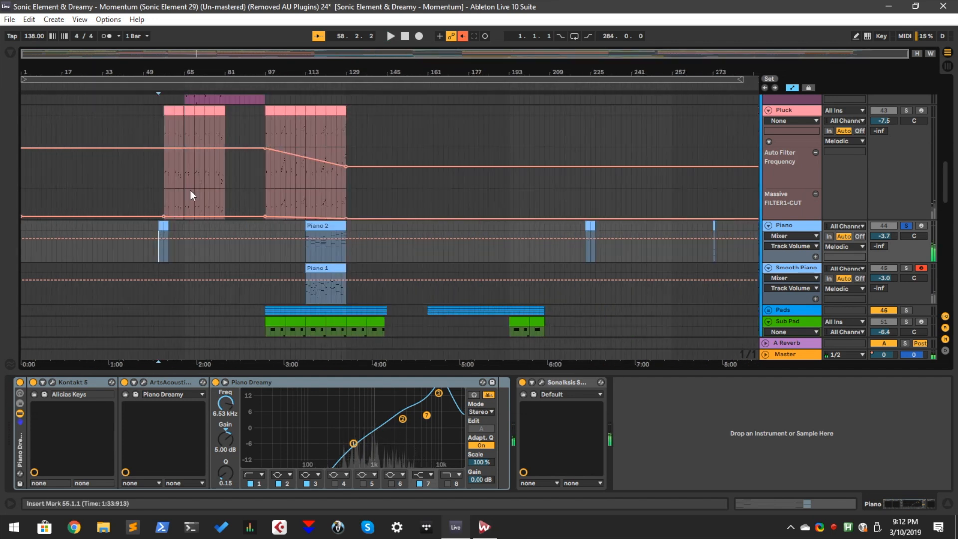
{"action": "left_click", "coordinate": [319, 253]}
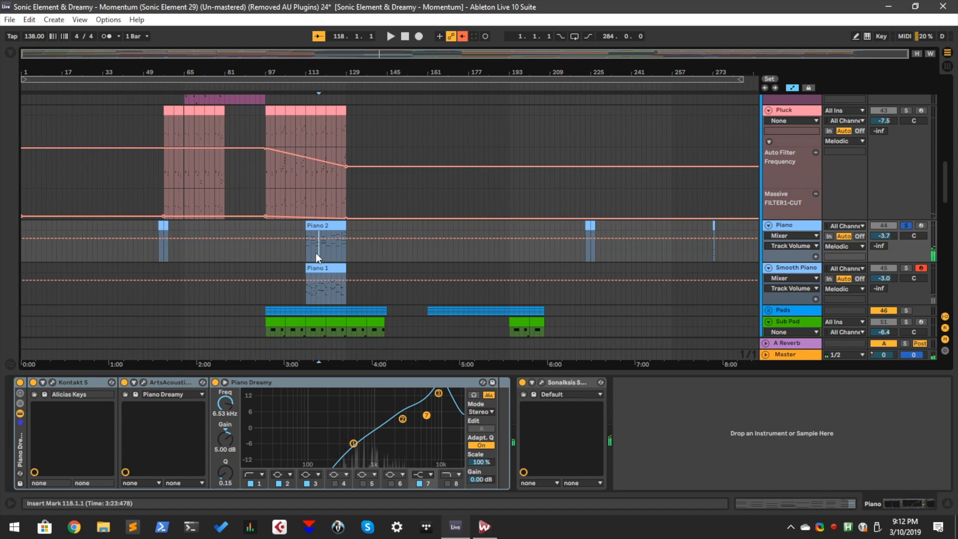
{"action": "left_click", "coordinate": [308, 254]}
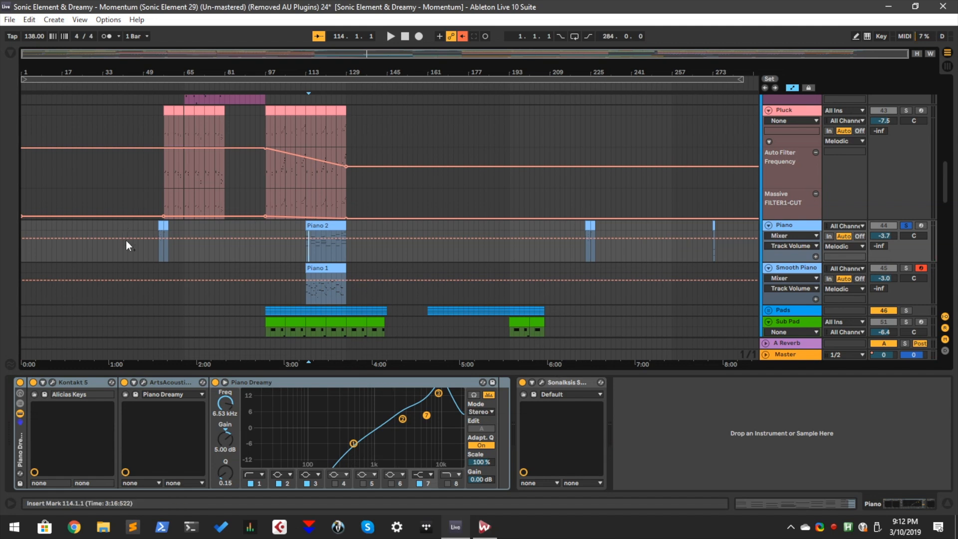
- Set the playback start back to bar 55 on the Piano track, replay the soloed clip through its tail, and stop
{"action": "left_click_drag", "start_coordinate": [154, 70], "coordinate": [154, 119]}
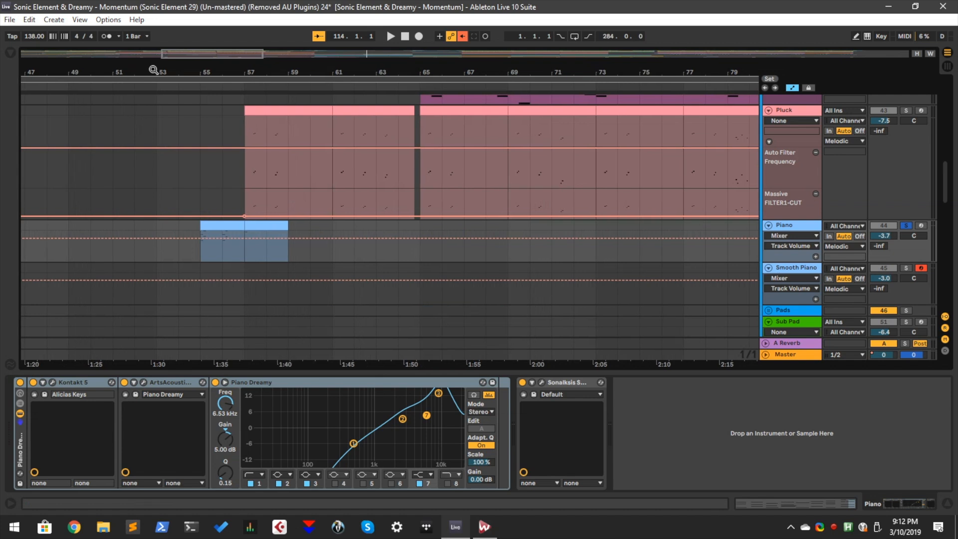
{"action": "left_click", "coordinate": [200, 251]}
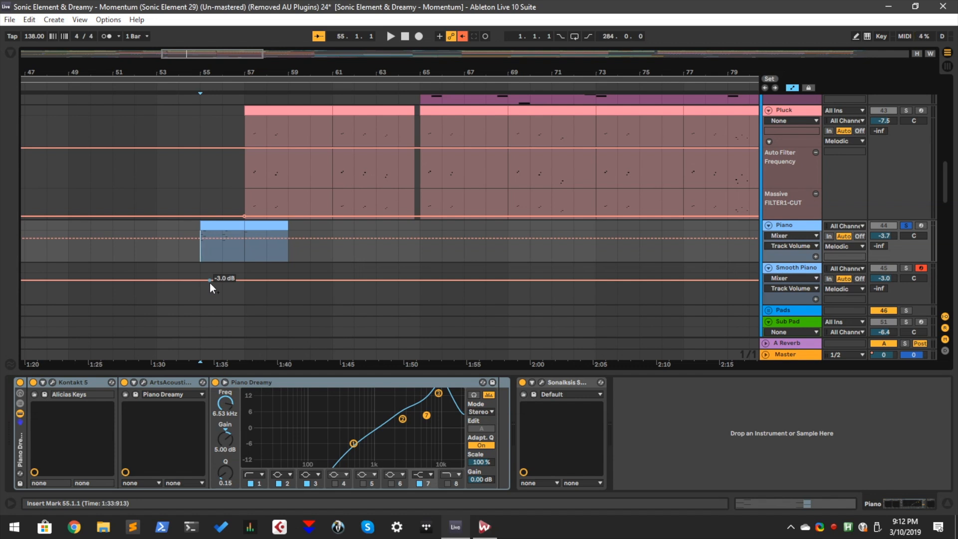
{"action": "key", "text": "space"}
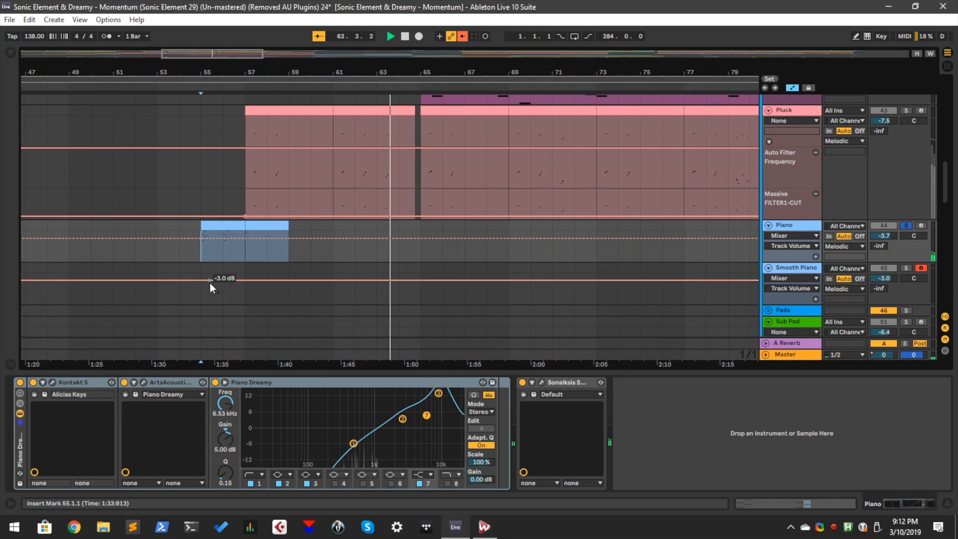
{"action": "key", "text": "space"}
{"action": "left_click", "coordinate": [209, 281]}
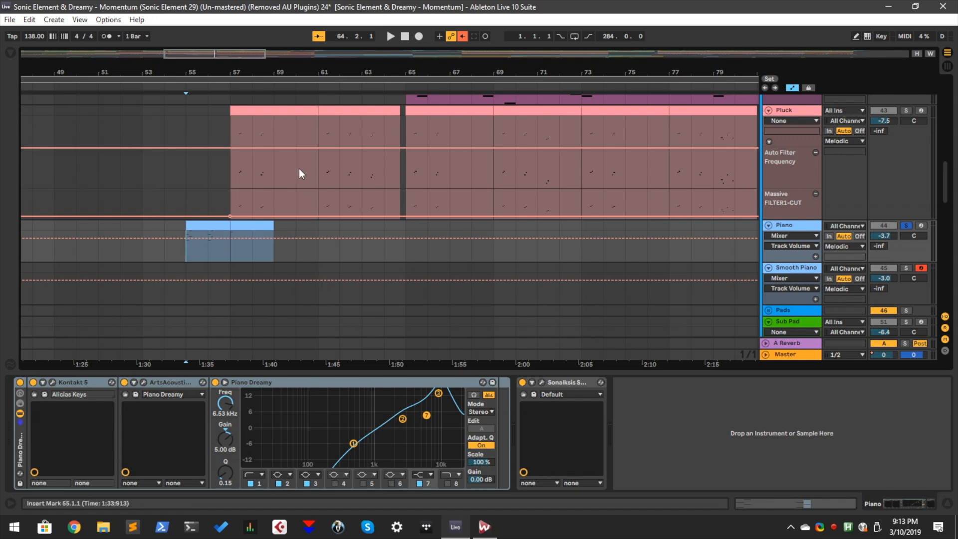
- Solo the Smooth Piano track and play its Piano 1 clip from bar 117
{"action": "double_click", "coordinate": [244, 70]}
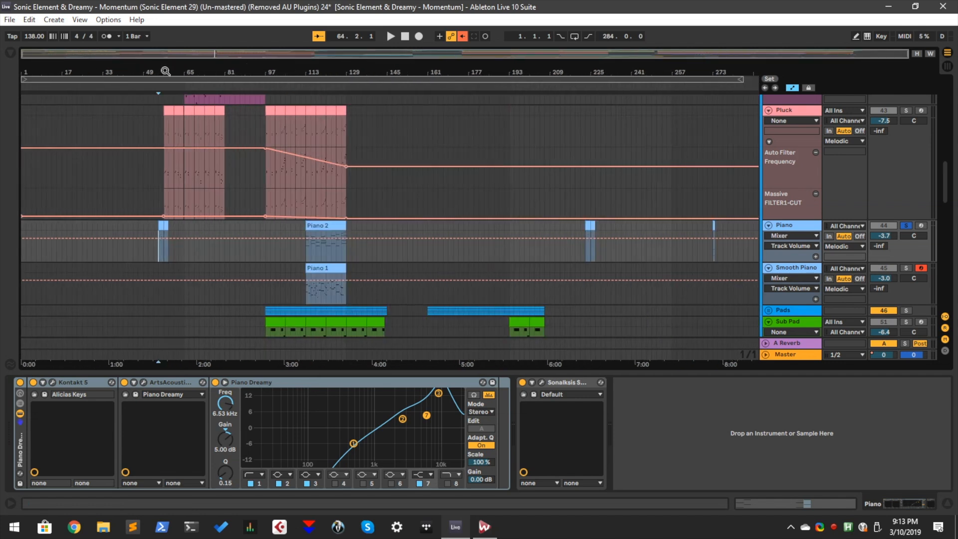
{"action": "left_click", "coordinate": [260, 238]}
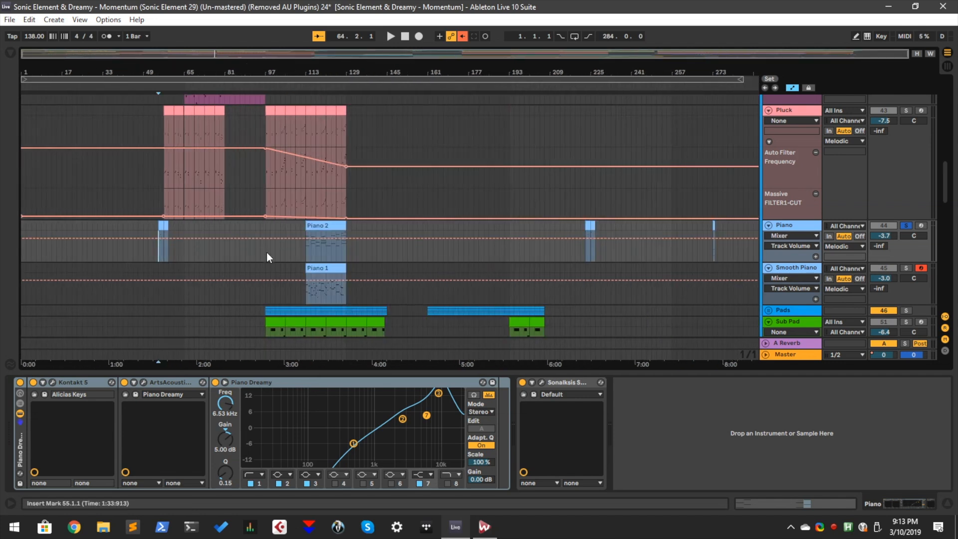
{"action": "left_click", "coordinate": [266, 254]}
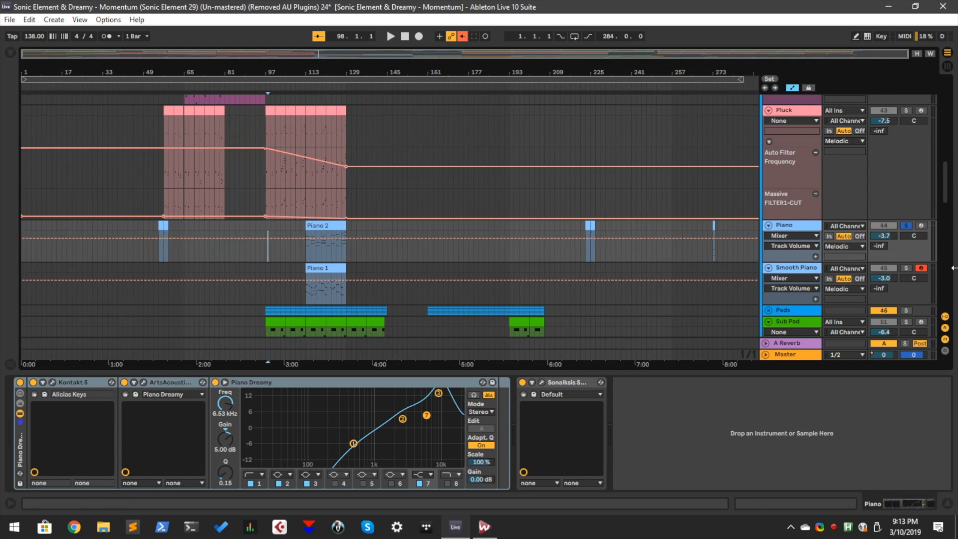
{"action": "scroll", "coordinate": [778, 271], "scroll_direction": "down", "scroll_amount": 3}
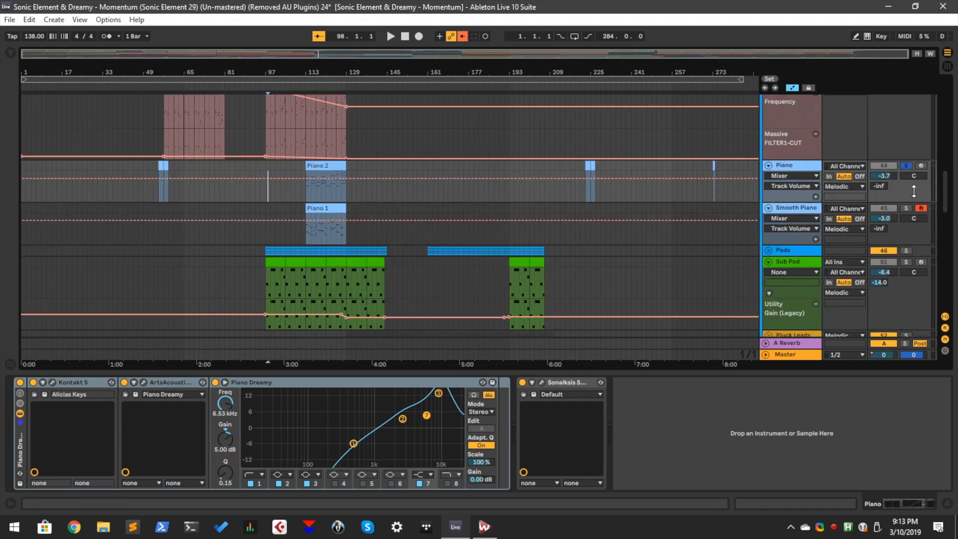
{"action": "left_click", "coordinate": [906, 209]}
{"action": "left_click", "coordinate": [319, 277]}
{"action": "left_click", "coordinate": [316, 246]}
{"action": "left_click", "coordinate": [317, 233]}
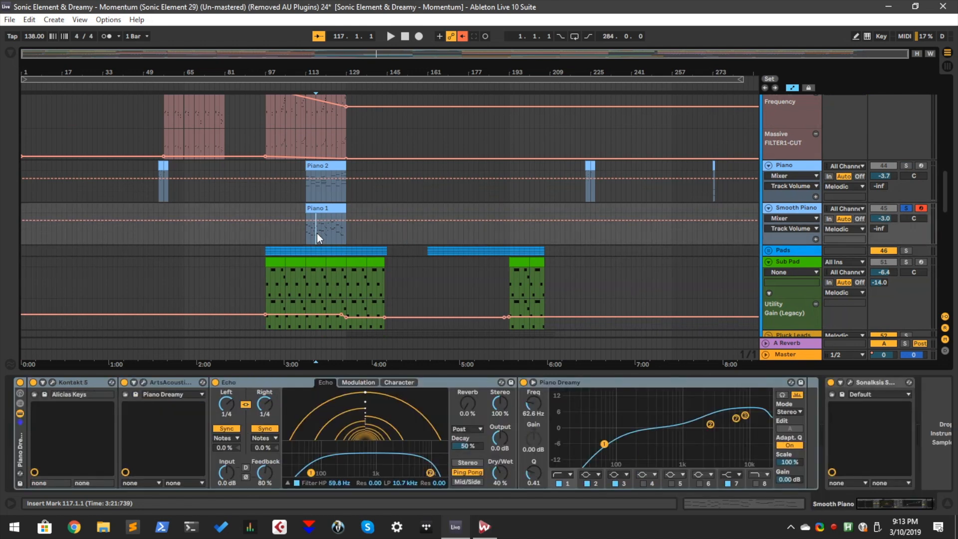
{"action": "key", "text": "space"}
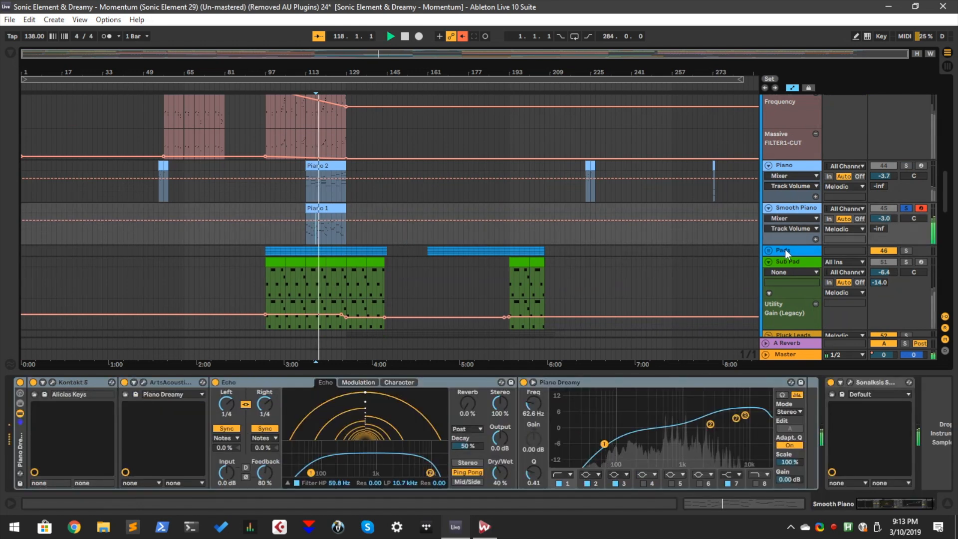
- Solo the Pads group during playback, and clear the solo by switching Pluck Lead 1's solo on and off
{"action": "left_click", "coordinate": [906, 251]}
{"action": "scroll", "coordinate": [529, 225], "scroll_direction": "down", "scroll_amount": 1}
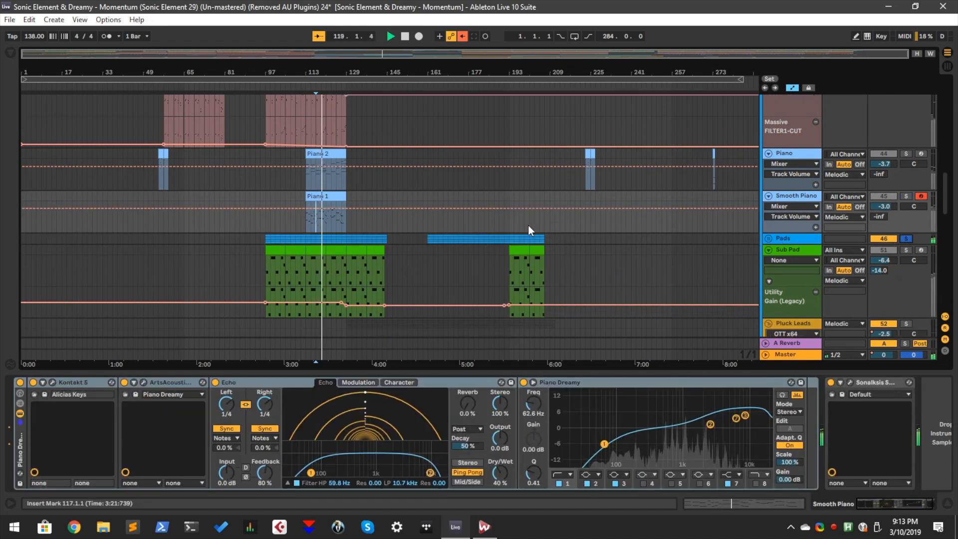
{"action": "scroll", "coordinate": [528, 226], "scroll_direction": "down", "scroll_amount": 3}
{"action": "scroll", "coordinate": [749, 214], "scroll_direction": "down", "scroll_amount": 6}
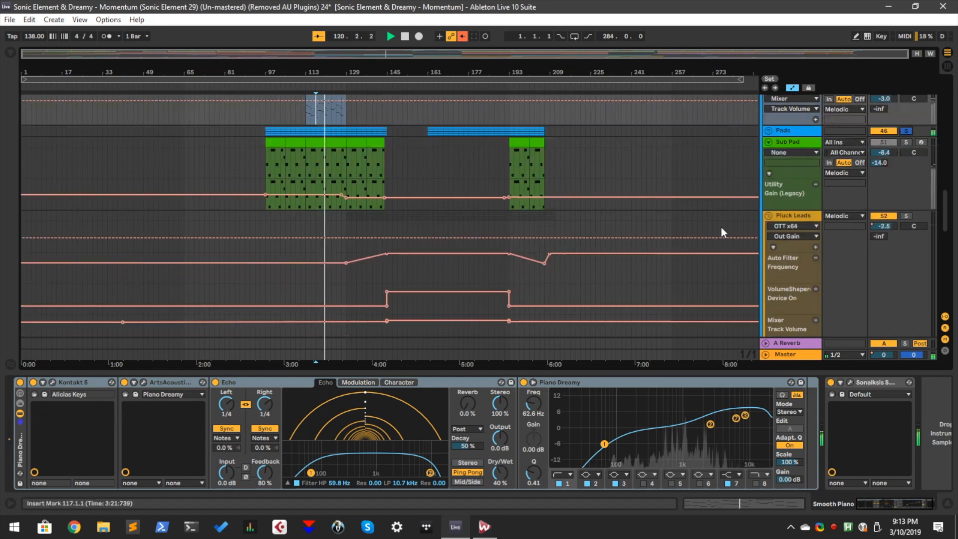
{"action": "scroll", "coordinate": [722, 235], "scroll_direction": "down", "scroll_amount": 15}
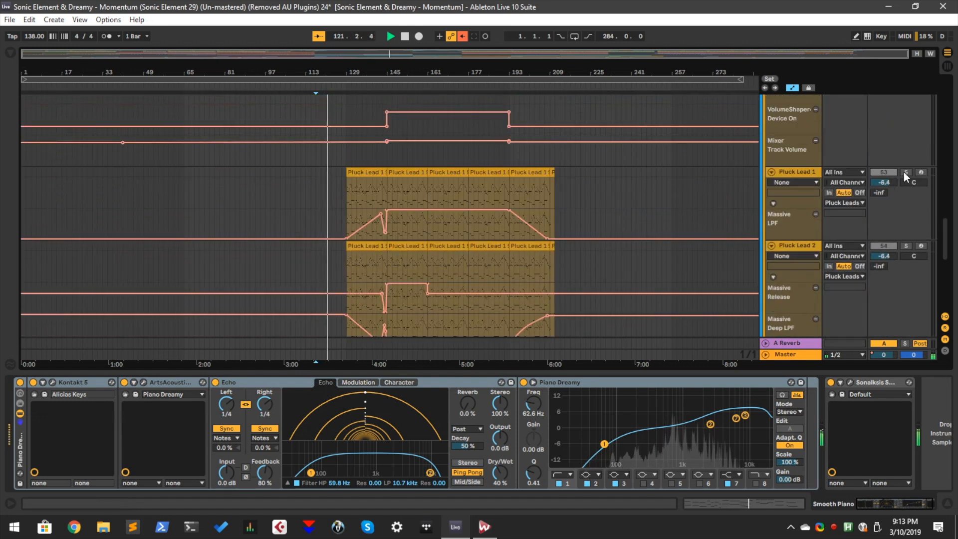
{"action": "double_click", "coordinate": [904, 172]}
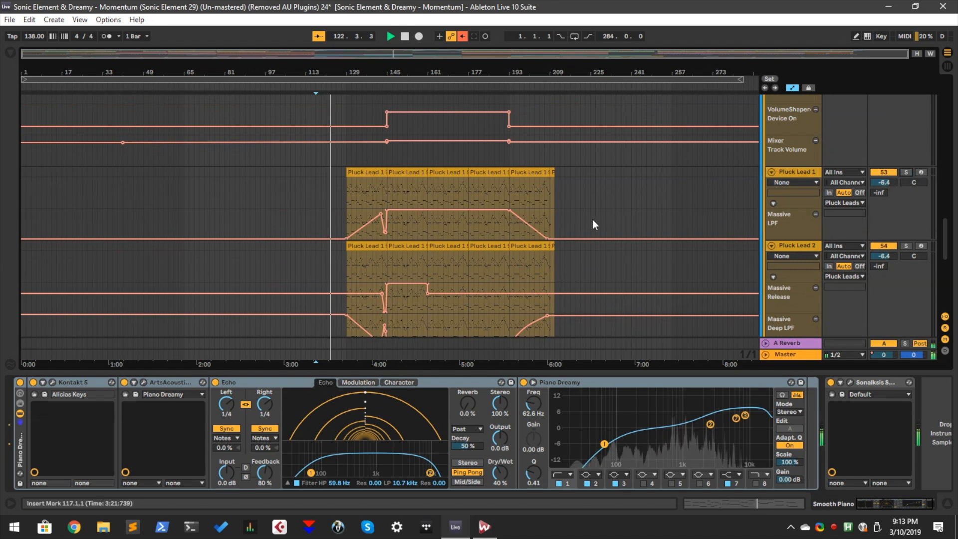
- Stop playback and collapse the Sub Pad track and the Pluck Leads group
{"action": "scroll", "coordinate": [569, 226], "scroll_direction": "up", "scroll_amount": 11}
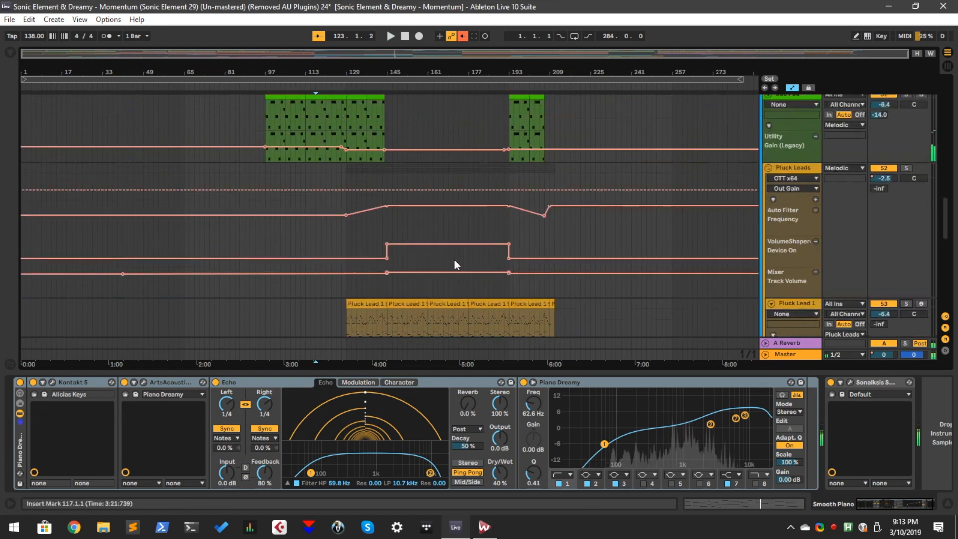
{"action": "scroll", "coordinate": [455, 260], "scroll_direction": "up", "scroll_amount": 7}
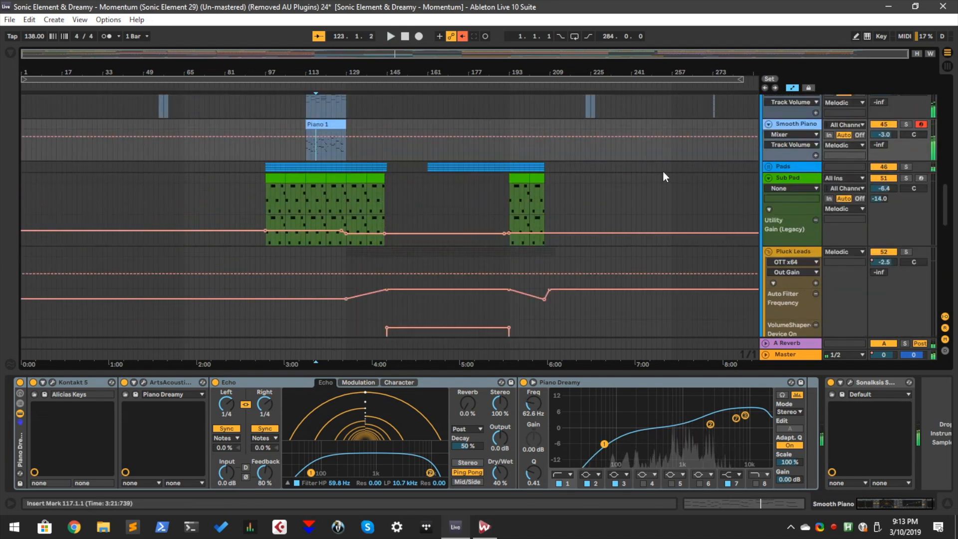
{"action": "left_click", "coordinate": [768, 177]}
{"action": "left_click", "coordinate": [767, 189]}
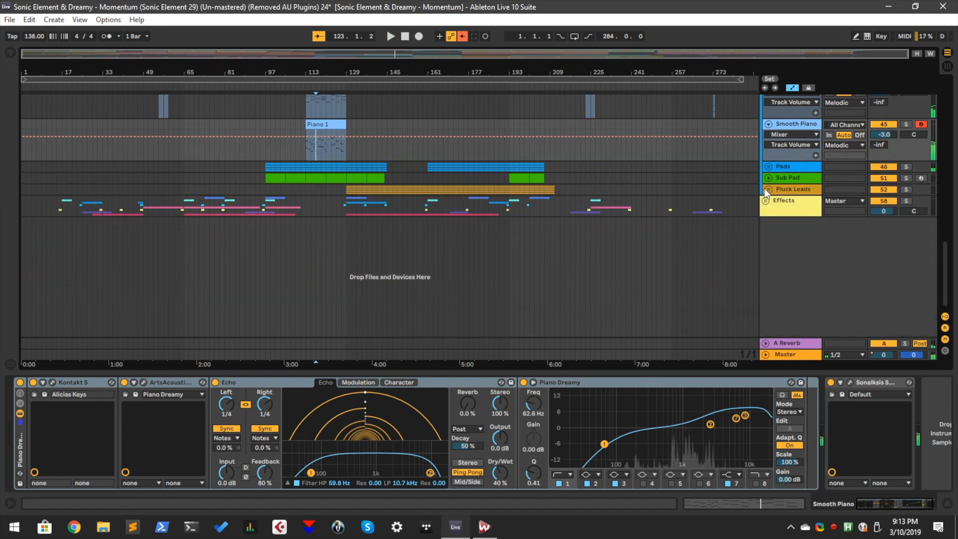
- Display the Rhodes track's device chain, solo the track, and set the playback start at bar 97 in the Rhodes 3 clip
{"action": "scroll", "coordinate": [765, 201], "scroll_direction": "up", "scroll_amount": 11}
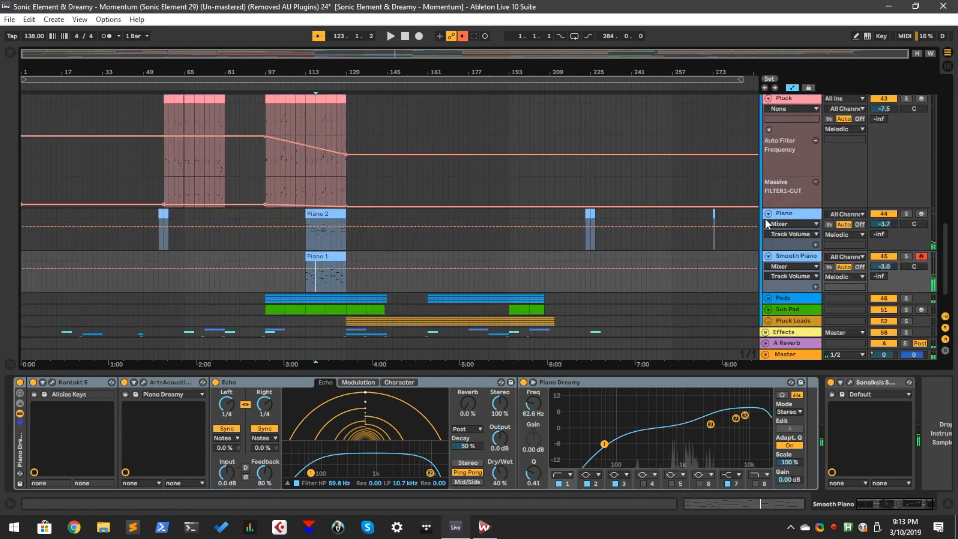
{"action": "scroll", "coordinate": [766, 258], "scroll_direction": "up", "scroll_amount": 15}
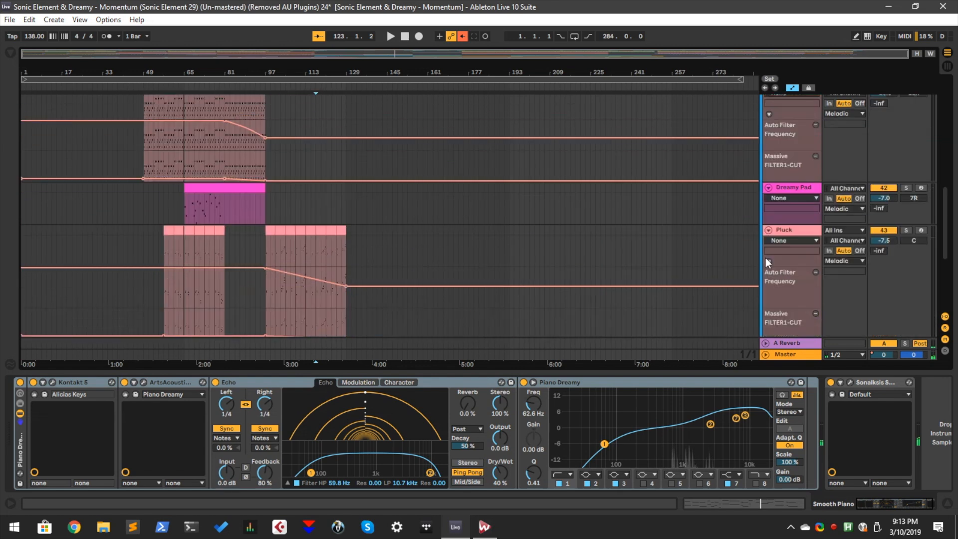
{"action": "scroll", "coordinate": [767, 253], "scroll_direction": "up", "scroll_amount": 9}
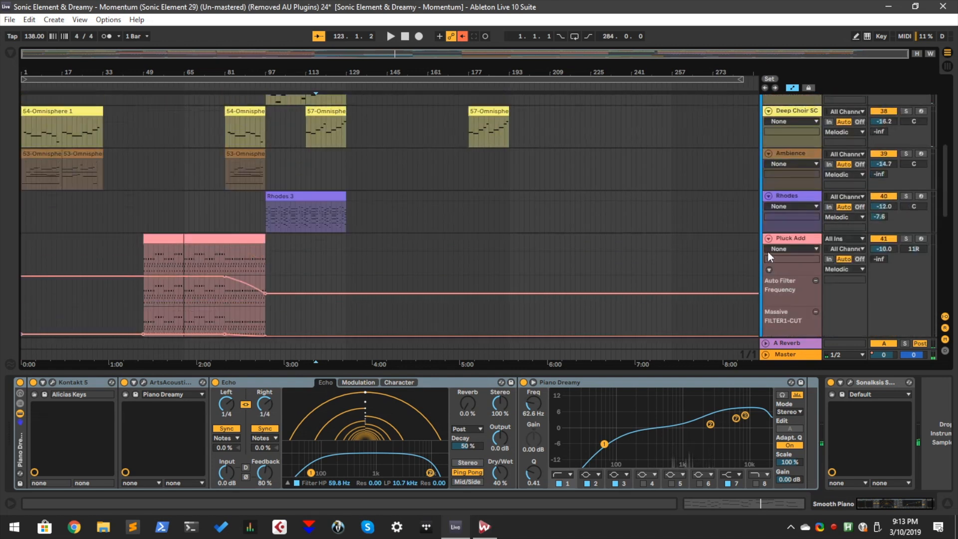
{"action": "left_click", "coordinate": [787, 195]}
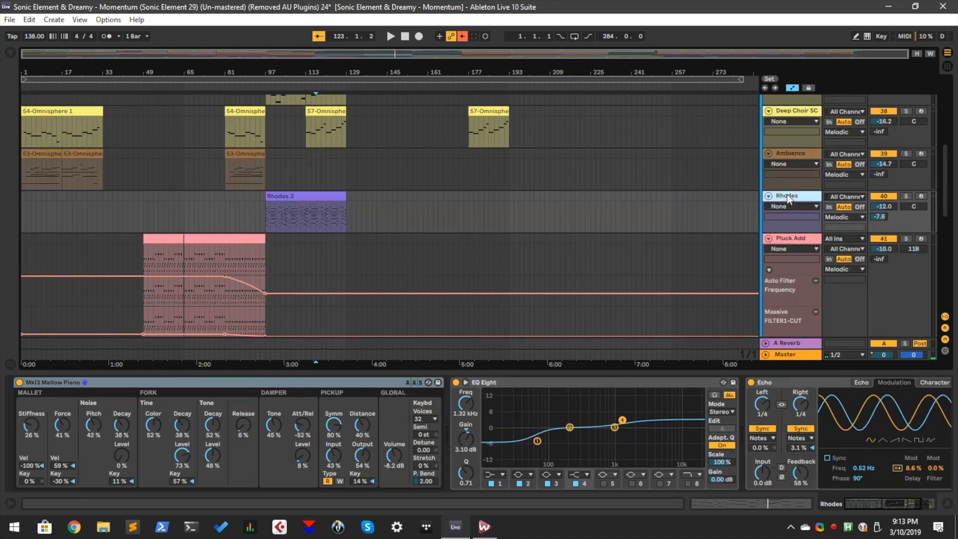
{"action": "left_click", "coordinate": [906, 196]}
{"action": "left_click_drag", "start_coordinate": [278, 71], "coordinate": [236, 268]}
{"action": "left_click", "coordinate": [232, 237]}
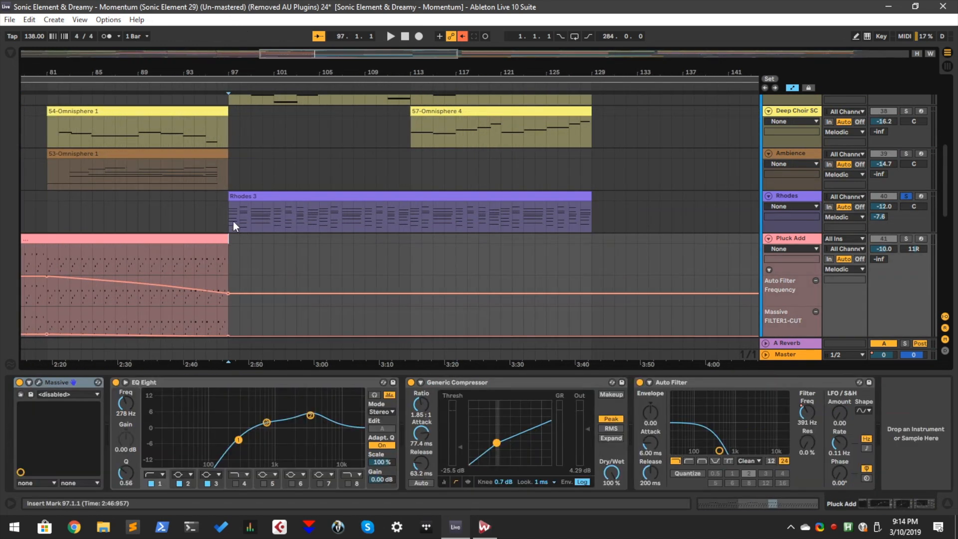
{"action": "left_click", "coordinate": [233, 223]}
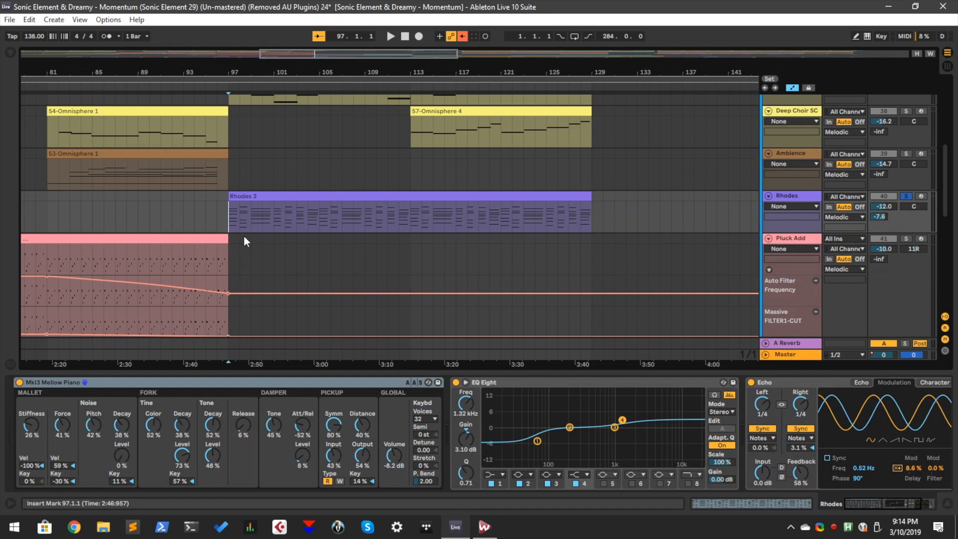
- Play the soloed Rhodes 3 clip from bar 97, stop, and turn the Rhodes solo off
{"action": "key", "text": "space"}
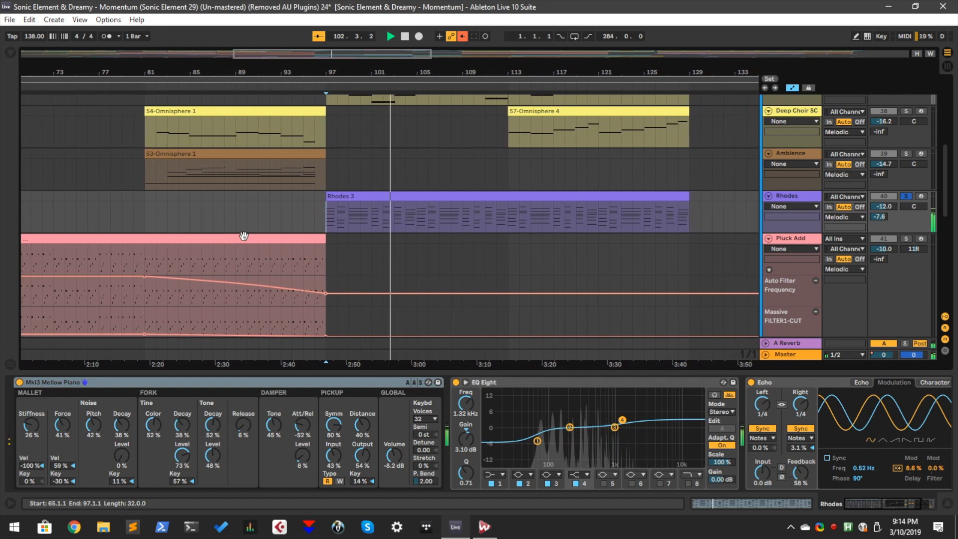
{"action": "key", "text": "space"}
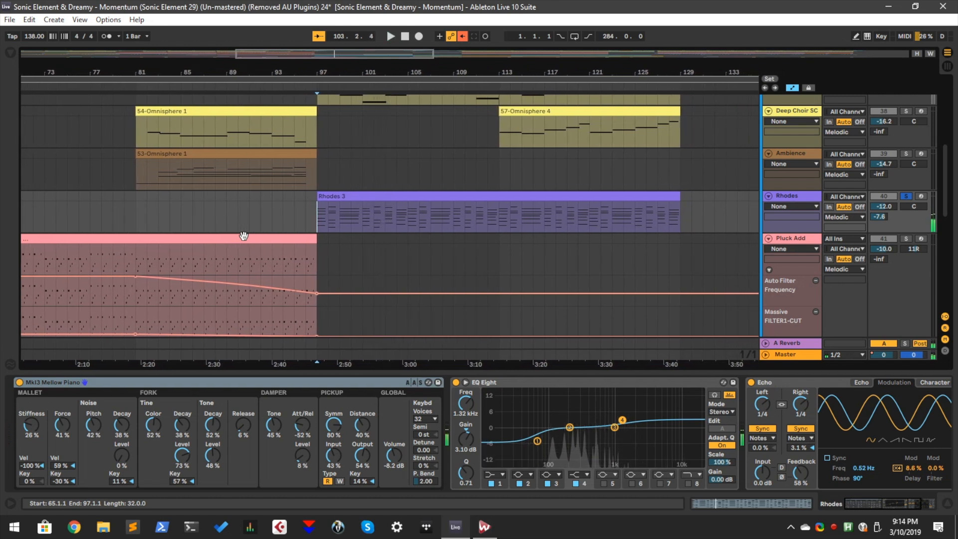
{"action": "left_click", "coordinate": [906, 196]}
- Play the full arrangement from bar 97 and mute the Rhodes track during playback
{"action": "scroll", "coordinate": [711, 225], "scroll_direction": "up", "scroll_amount": 10}
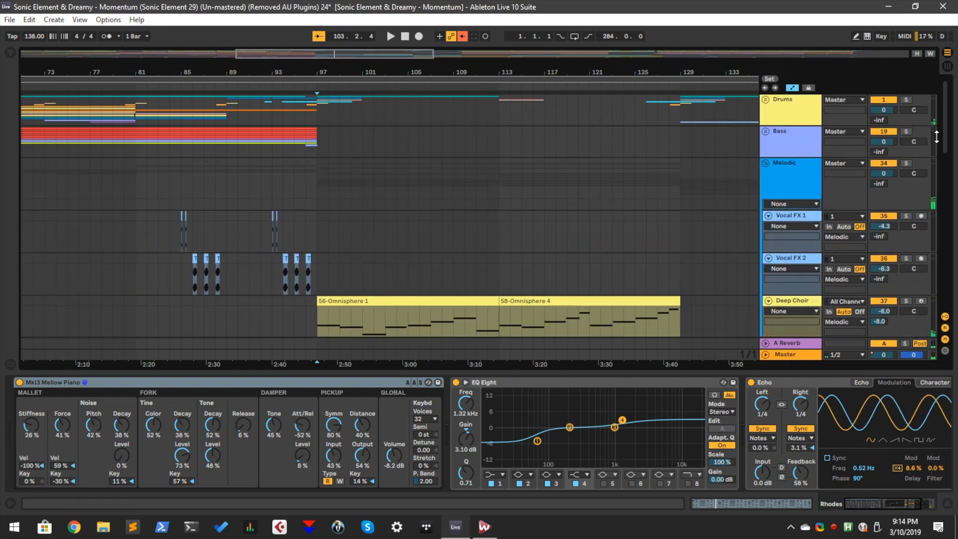
{"action": "scroll", "coordinate": [377, 253], "scroll_direction": "down", "scroll_amount": 8}
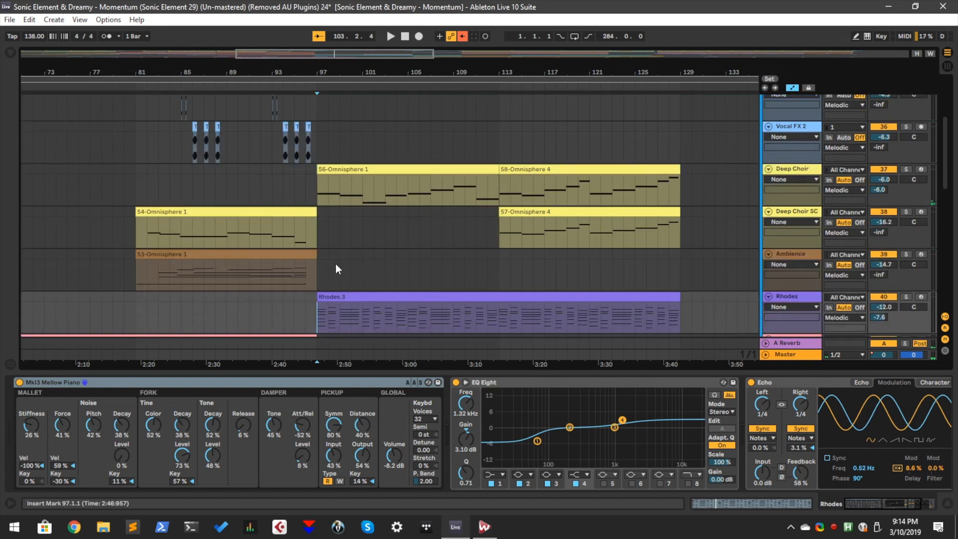
{"action": "key", "text": "space"}
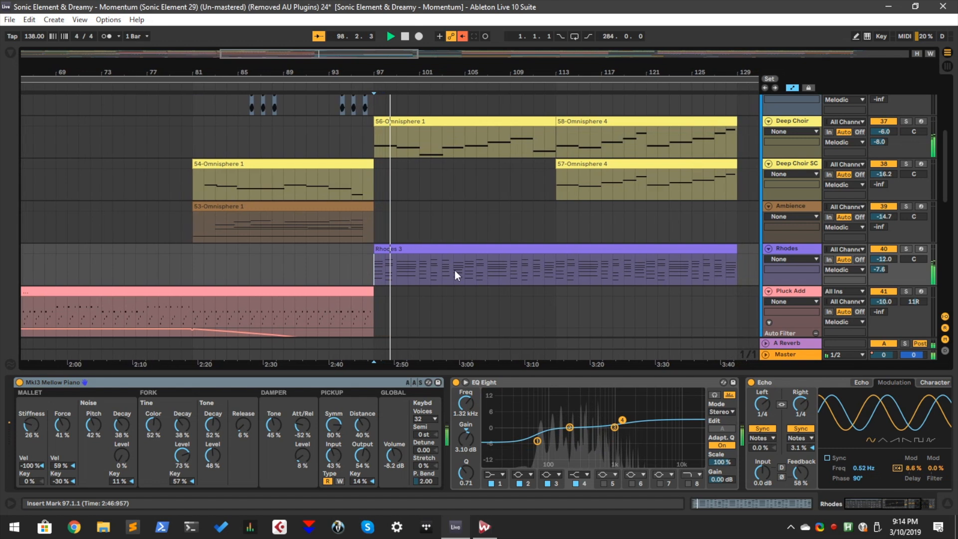
{"action": "left_click", "coordinate": [889, 251]}
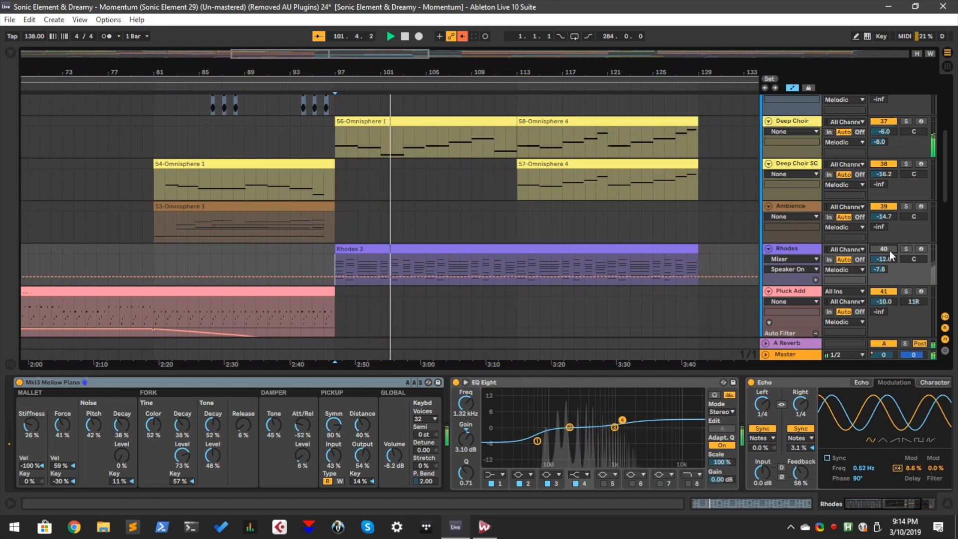
- Unmute the Rhodes track and stop playback
{"action": "left_click", "coordinate": [890, 249]}
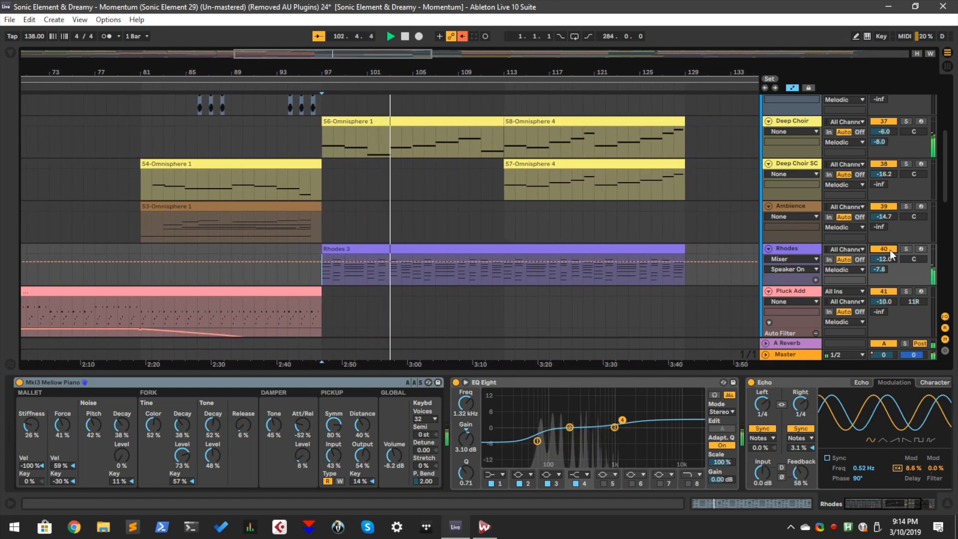
{"action": "key", "text": "space"}
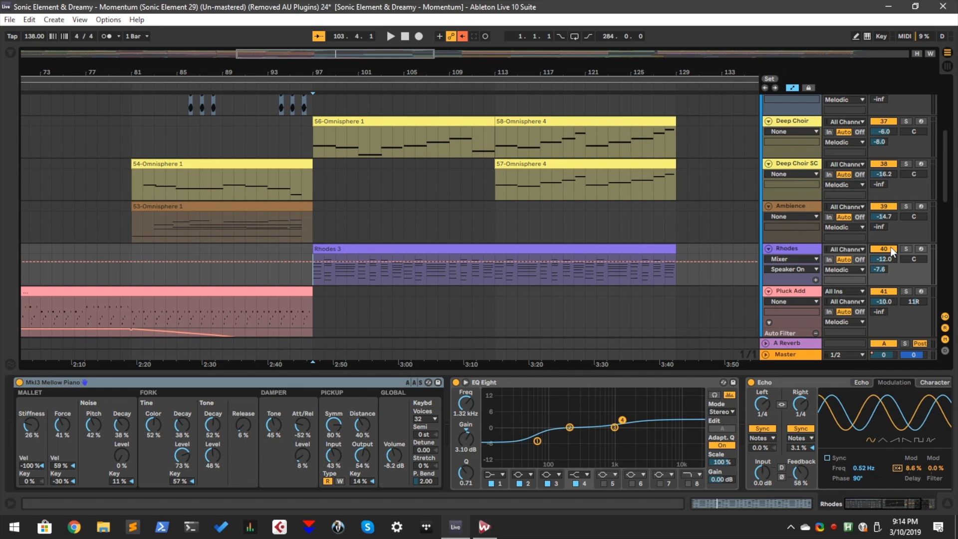
- Expand the Effects group and show its tracks across the whole arrangement
{"action": "scroll", "coordinate": [687, 241], "scroll_direction": "down", "scroll_amount": 10}
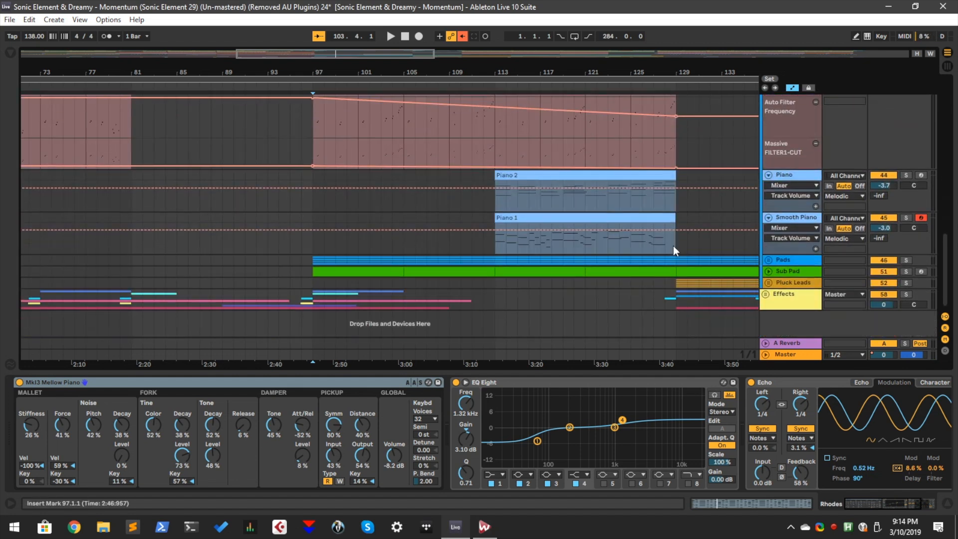
{"action": "left_click", "coordinate": [767, 294]}
{"action": "scroll", "coordinate": [520, 256], "scroll_direction": "down", "scroll_amount": 5}
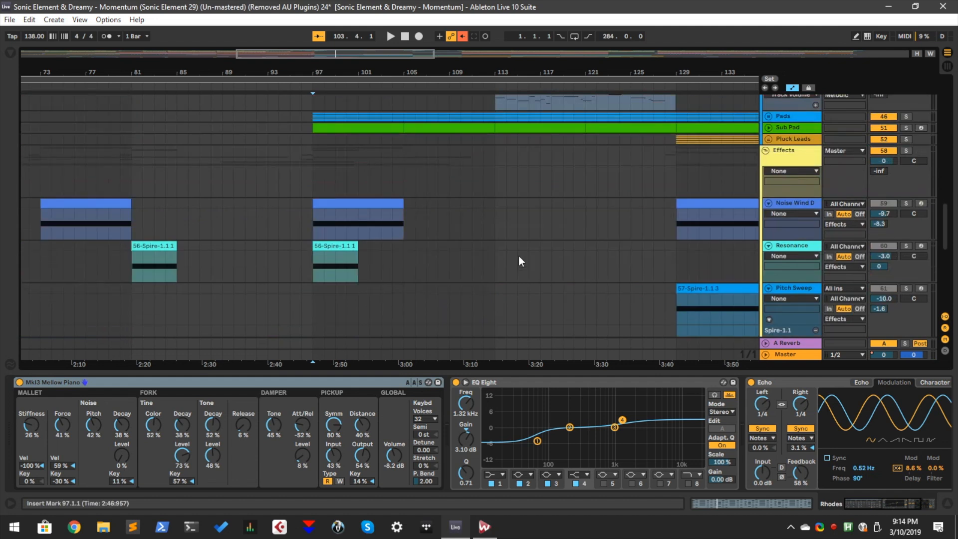
{"action": "left_click_drag", "start_coordinate": [335, 73], "coordinate": [335, 50]}
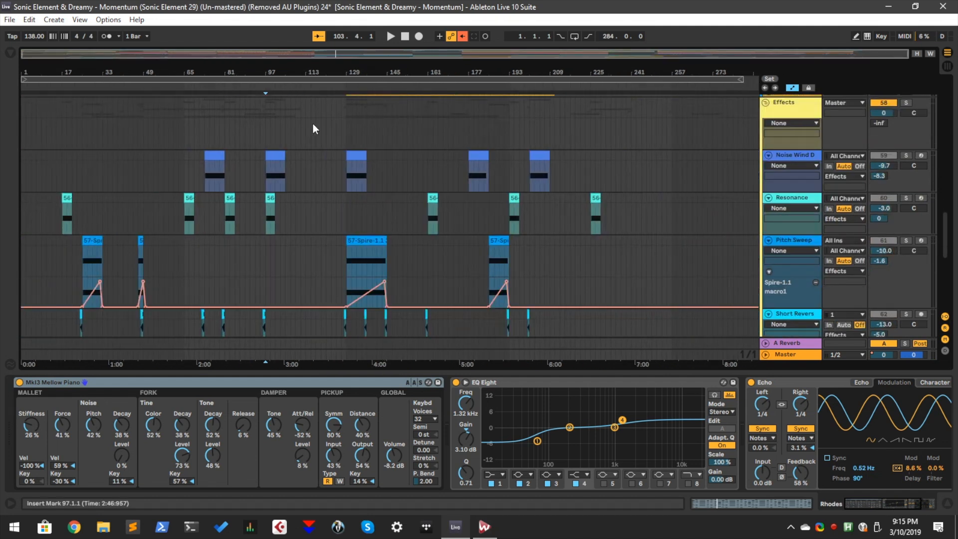
- Solo the Effects group and play it from bar 131 in the Pitch Sweep clip
{"action": "left_click", "coordinate": [353, 249]}
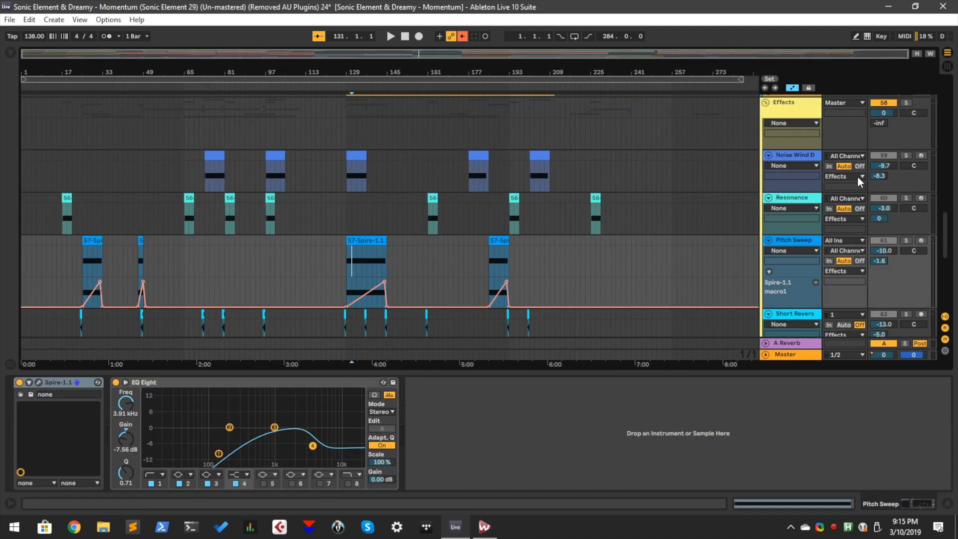
{"action": "left_click", "coordinate": [906, 102]}
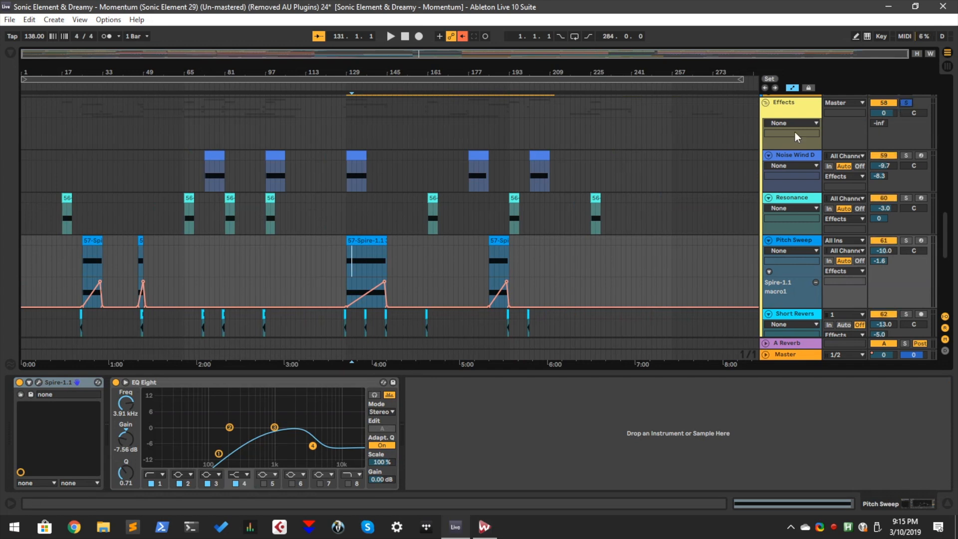
{"action": "key", "text": "space"}
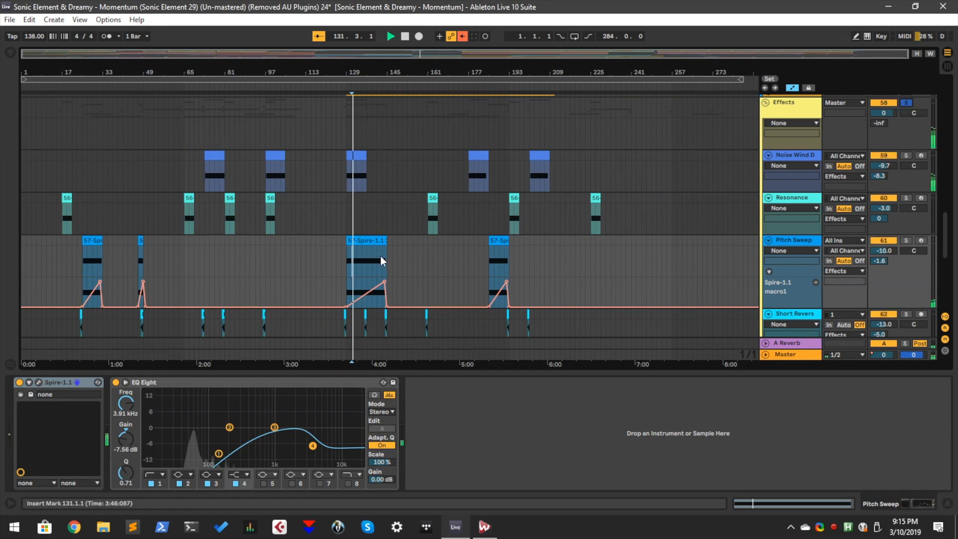
{"action": "scroll", "coordinate": [367, 256], "scroll_direction": "down", "scroll_amount": 1}
{"action": "scroll", "coordinate": [368, 258], "scroll_direction": "down", "scroll_amount": 7}
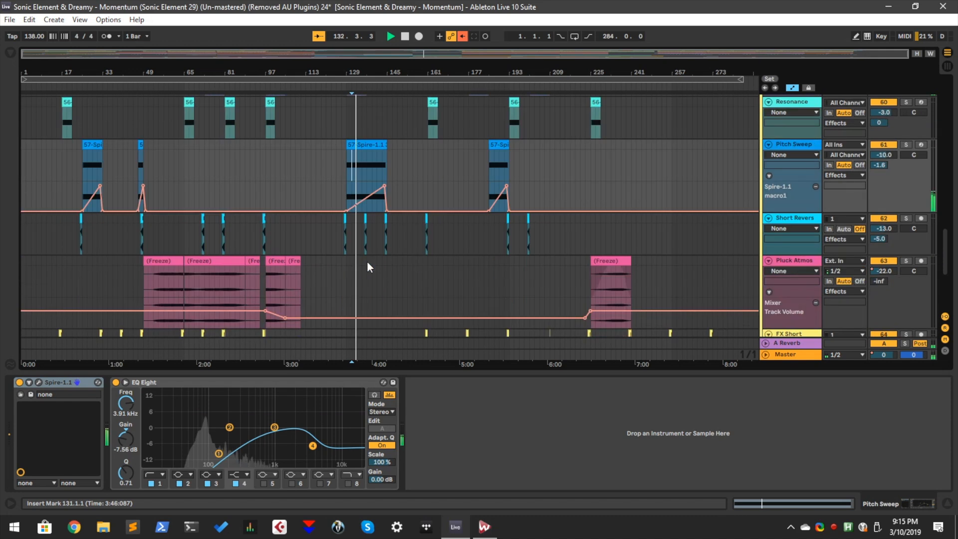
{"action": "scroll", "coordinate": [367, 282], "scroll_direction": "down", "scroll_amount": 3}
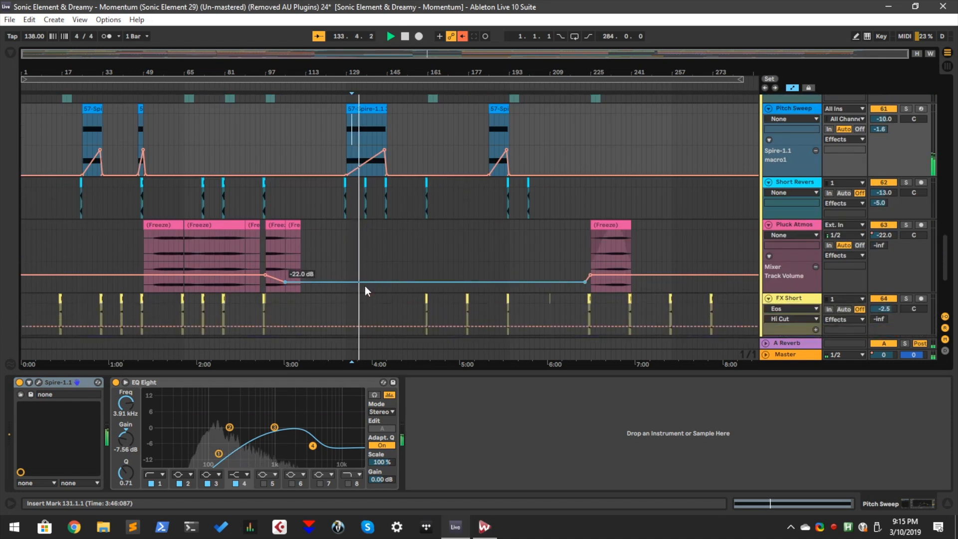
- Select the Pitch Sweep clip at bar 129 and inspect the track's Spire synth, closing its window when done
{"action": "left_click_drag", "start_coordinate": [369, 70], "coordinate": [370, 130]}
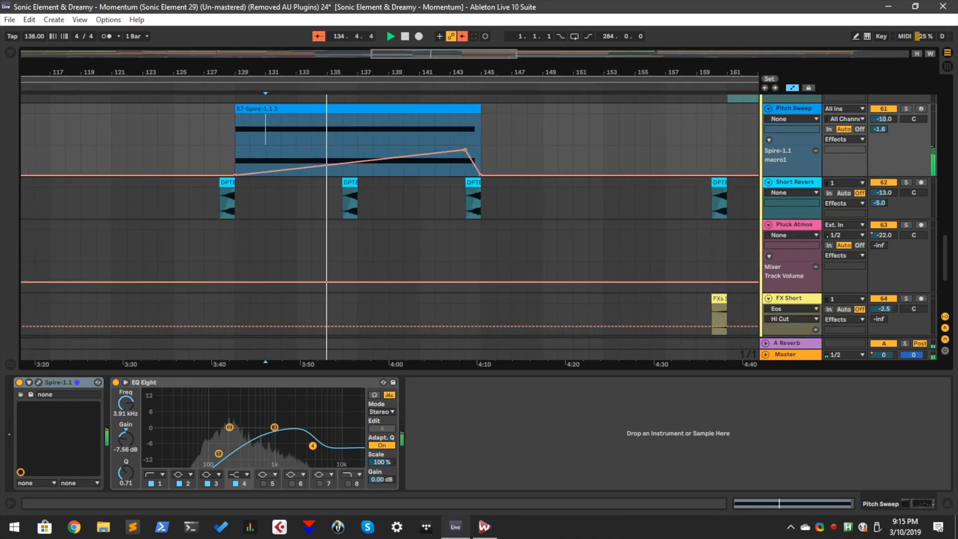
{"action": "scroll", "coordinate": [371, 199], "scroll_direction": "up", "scroll_amount": 2}
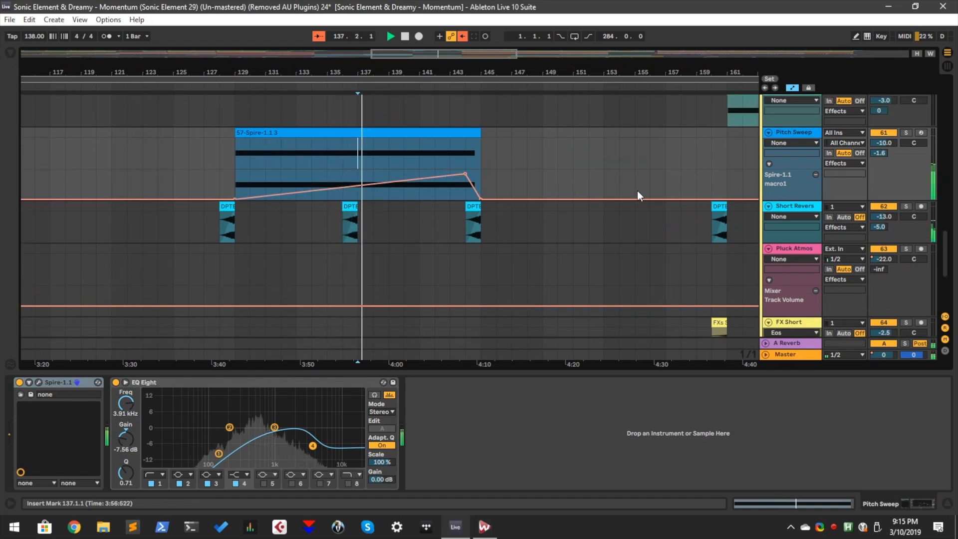
{"action": "left_click", "coordinate": [360, 132]}
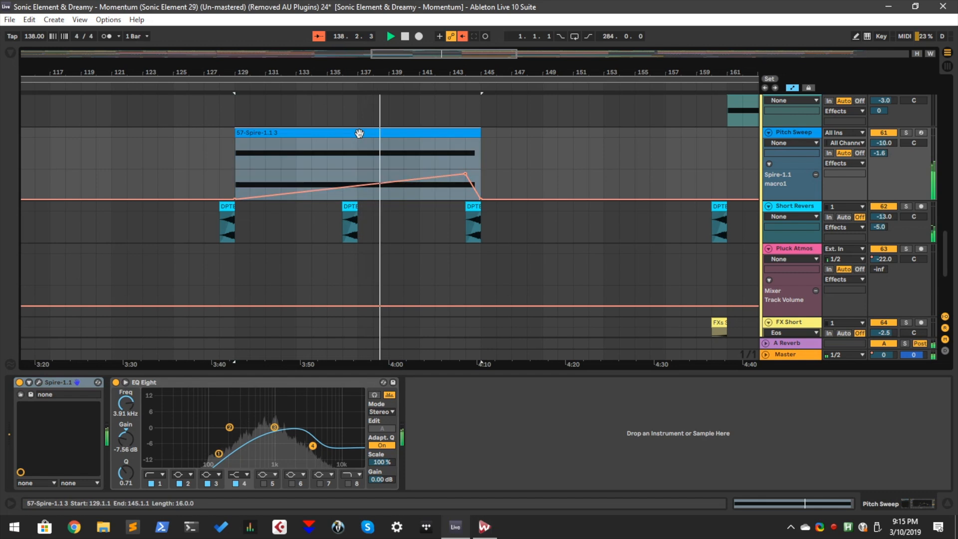
{"action": "left_click", "coordinate": [38, 382]}
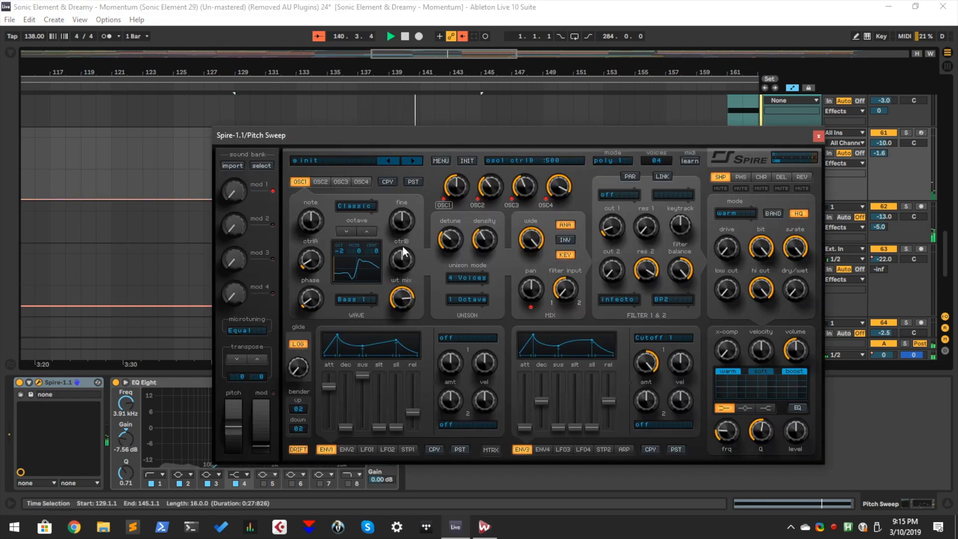
{"action": "left_click", "coordinate": [821, 136]}
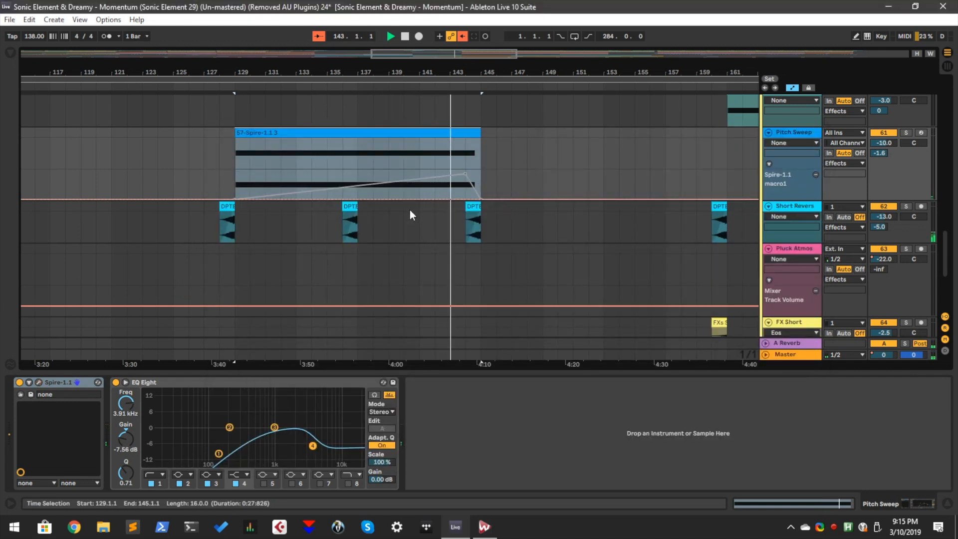
- Examine the lower Effects tracks, from Short Reverse FX down to Kandi FX, during playback
{"action": "scroll", "coordinate": [410, 214], "scroll_direction": "down", "scroll_amount": 3}
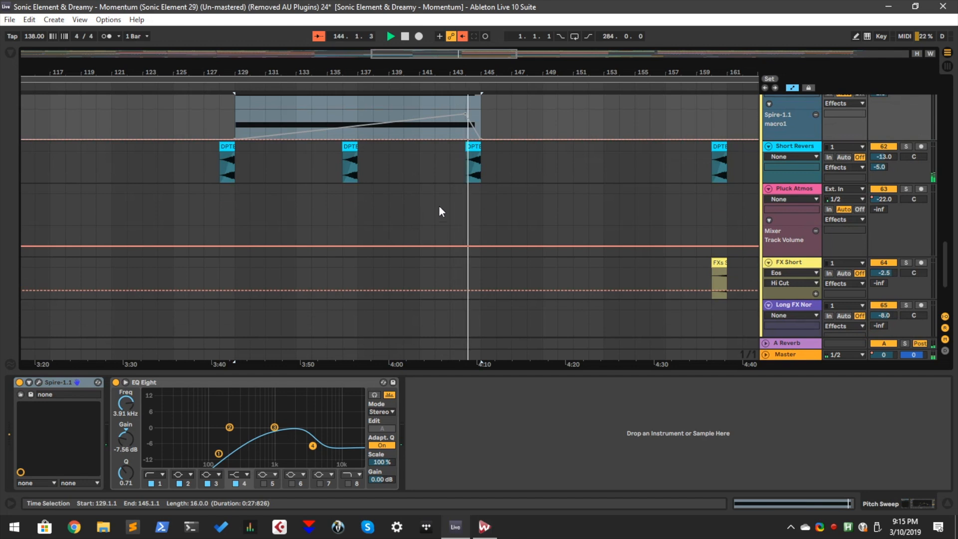
{"action": "scroll", "coordinate": [447, 204], "scroll_direction": "down", "scroll_amount": 2}
{"action": "scroll", "coordinate": [334, 164], "scroll_direction": "down", "scroll_amount": 5, "text": "ctrl"}
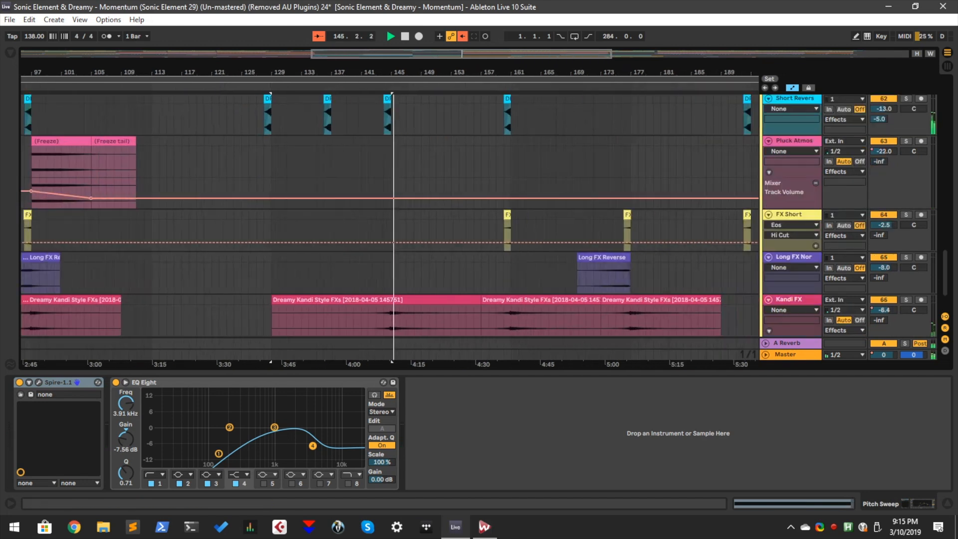
{"action": "scroll", "coordinate": [346, 226], "scroll_direction": "down", "scroll_amount": 1}
{"action": "scroll", "coordinate": [346, 226], "scroll_direction": "down", "scroll_amount": 2}
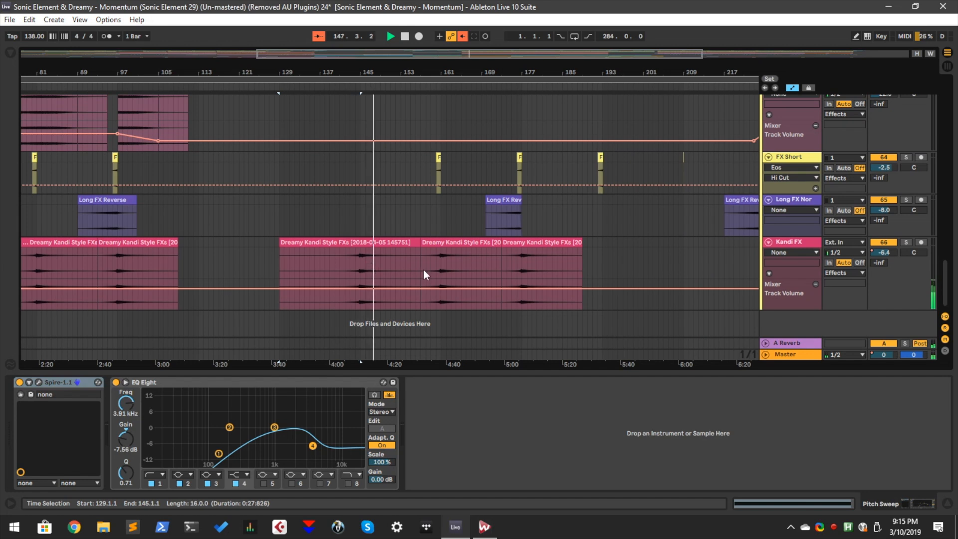
- Turn off the Effects group's solo and stop playback
{"action": "scroll", "coordinate": [424, 269], "scroll_direction": "up", "scroll_amount": 4}
{"action": "scroll", "coordinate": [424, 270], "scroll_direction": "up", "scroll_amount": 6}
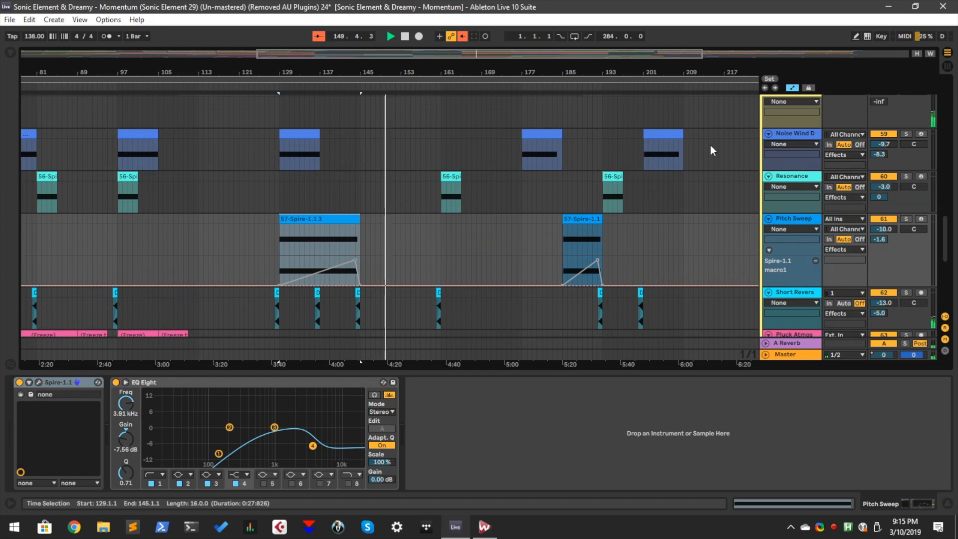
{"action": "scroll", "coordinate": [711, 144], "scroll_direction": "up", "scroll_amount": 3}
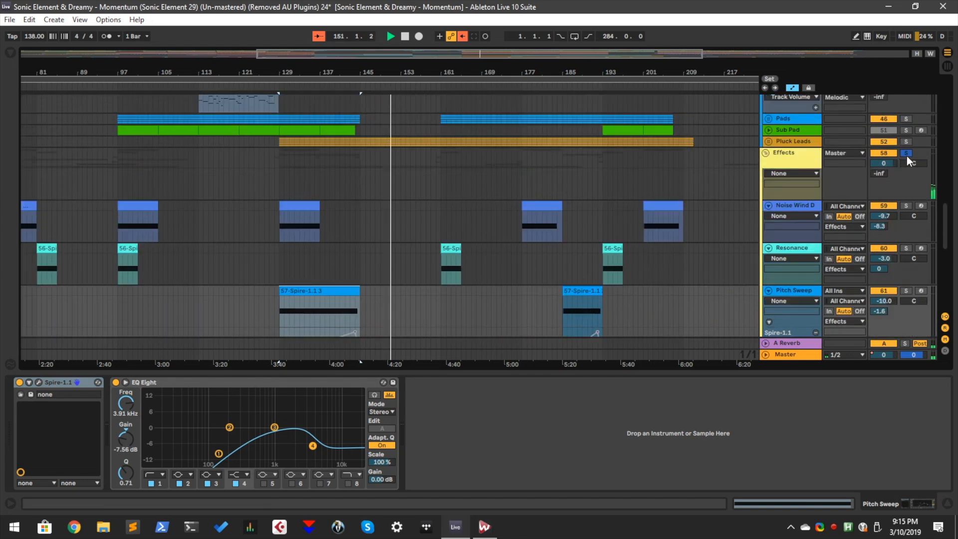
{"action": "left_click", "coordinate": [907, 154]}
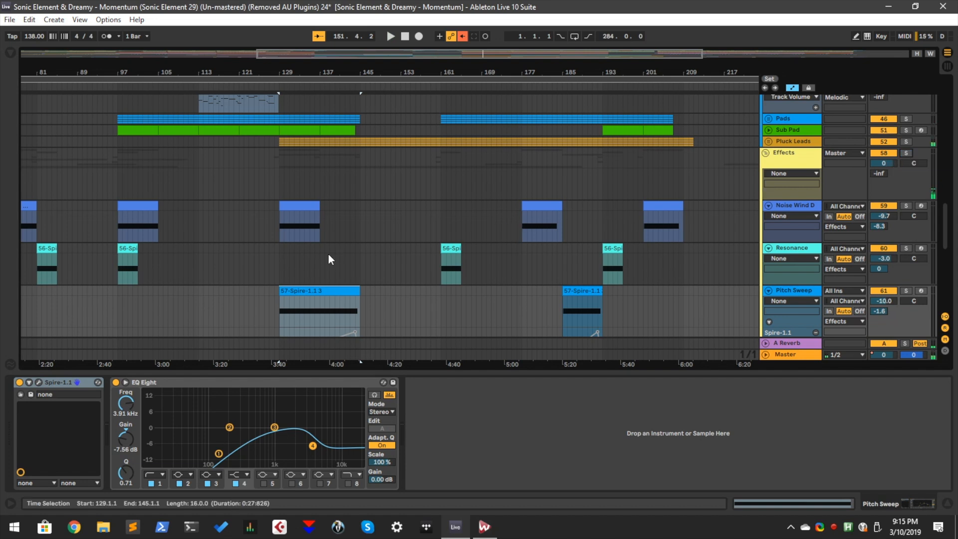
- Play the full arrangement from bar 128 to hear the short reverse effect, then stop
{"action": "left_click", "coordinate": [304, 257]}
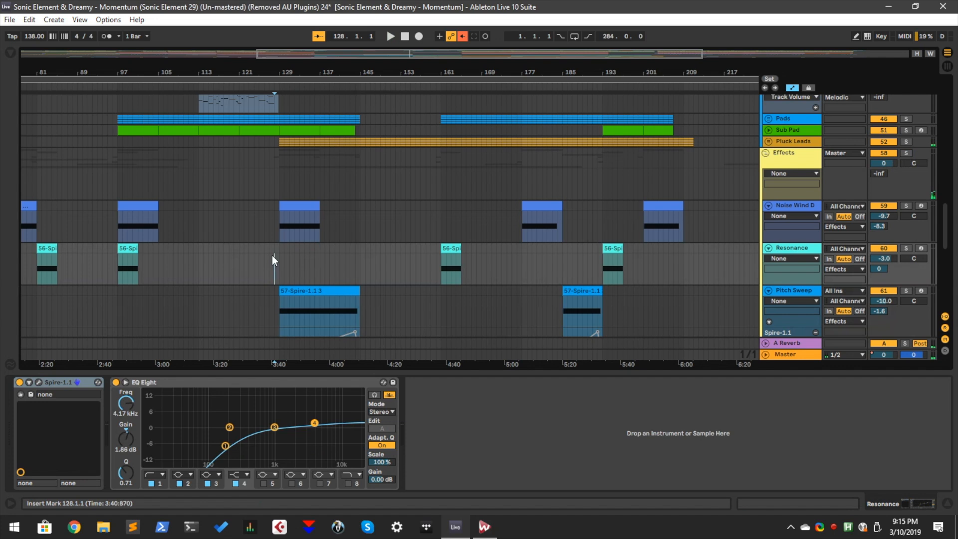
{"action": "scroll", "coordinate": [272, 258], "scroll_direction": "down", "scroll_amount": 5}
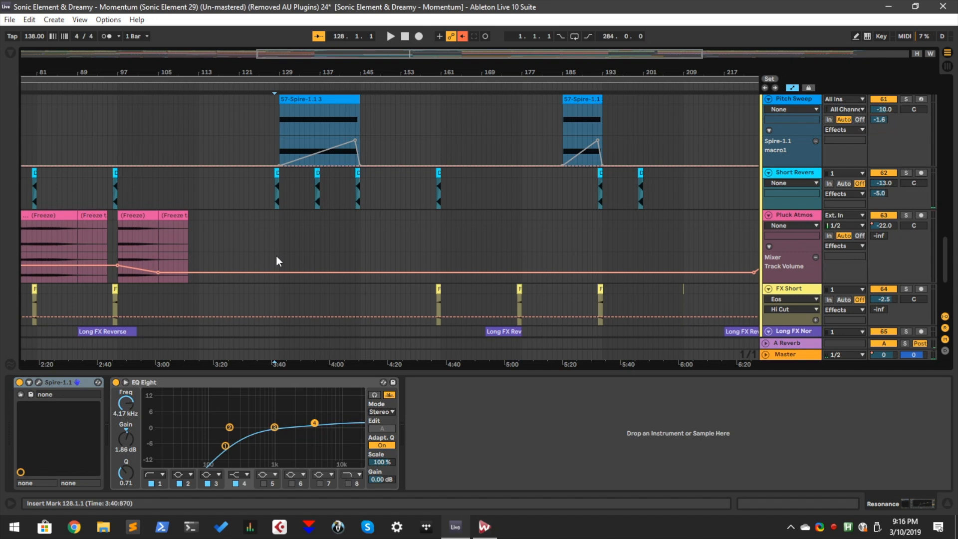
{"action": "left_click", "coordinate": [269, 127]}
{"action": "scroll", "coordinate": [280, 129], "scroll_direction": "up", "scroll_amount": 5}
{"action": "left_click", "coordinate": [285, 142]}
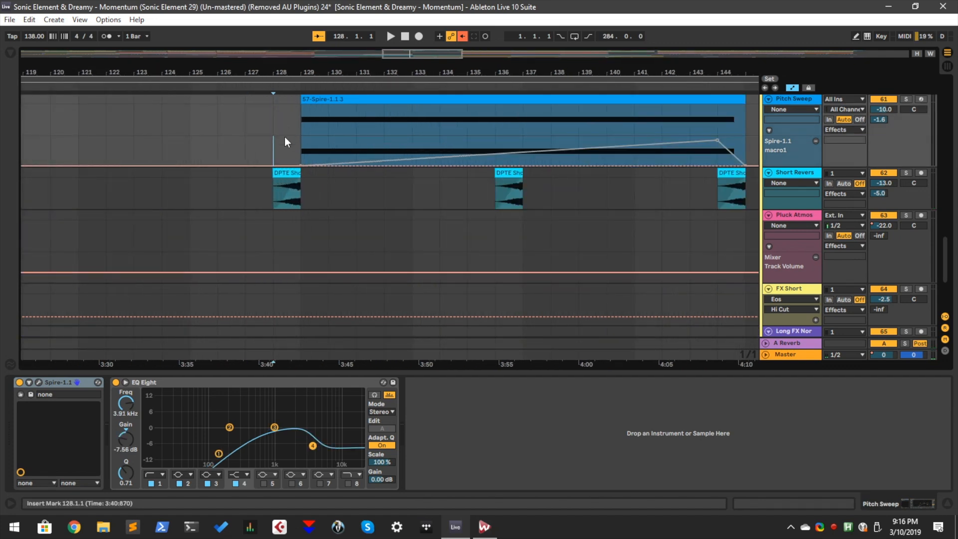
{"action": "key", "text": "space"}
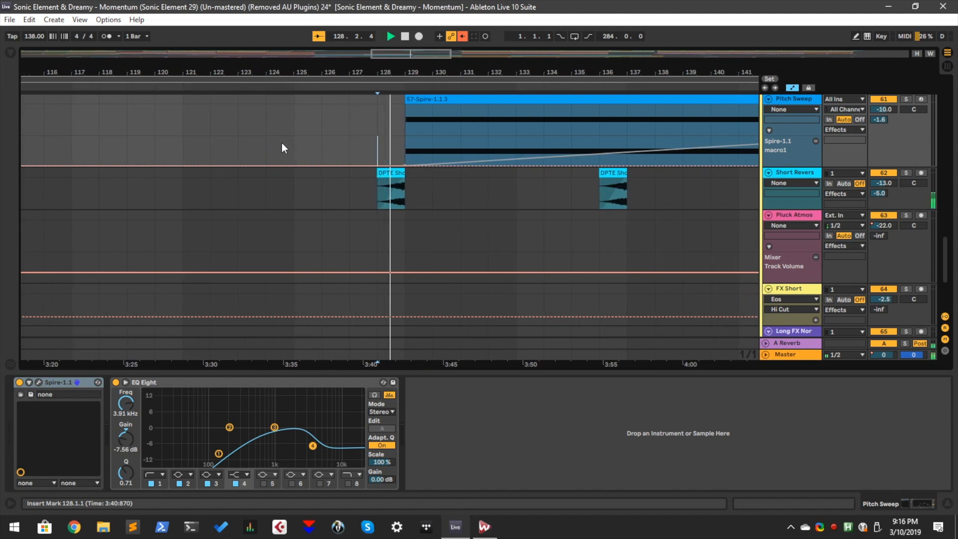
{"action": "key", "text": "space"}
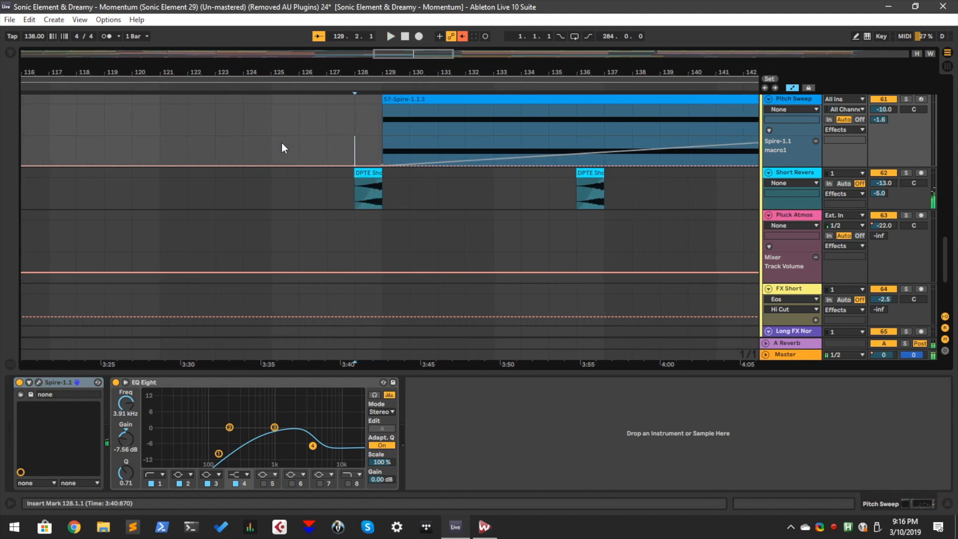
- Play the full arrangement from bar 96 at the start of the Short Reverse FX clip
{"action": "left_click_drag", "start_coordinate": [322, 71], "coordinate": [322, 30]}
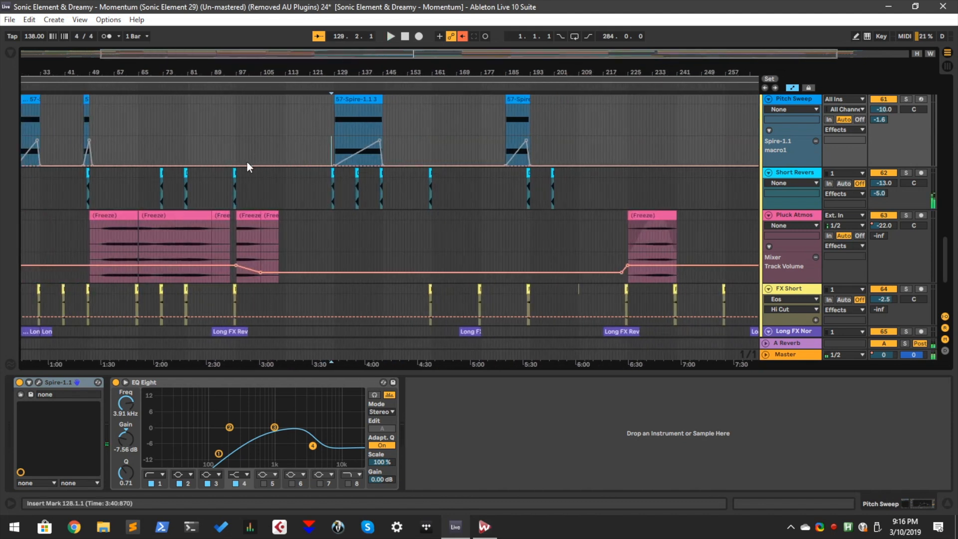
{"action": "scroll", "coordinate": [248, 165], "scroll_direction": "down", "scroll_amount": 1}
{"action": "left_click_drag", "start_coordinate": [219, 64], "coordinate": [219, 69]}
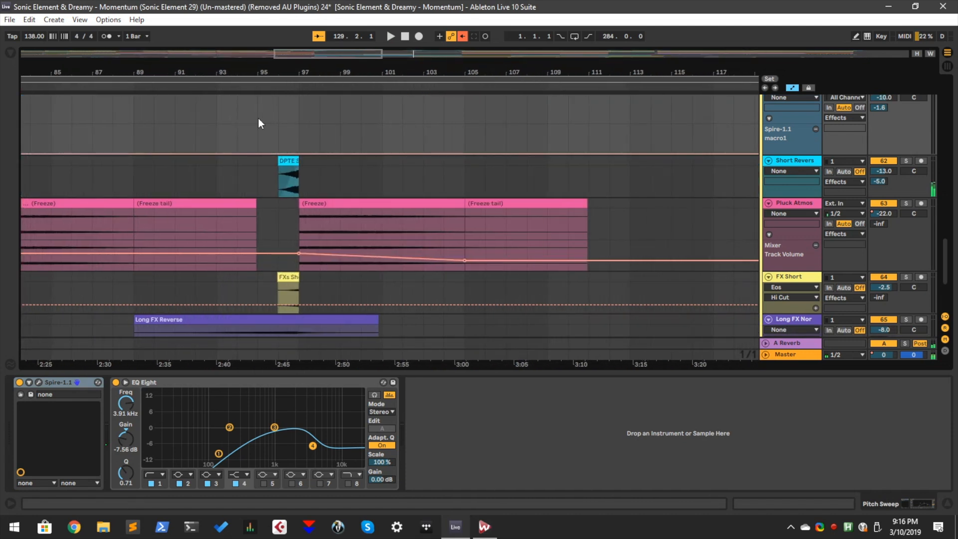
{"action": "left_click", "coordinate": [277, 172]}
{"action": "key", "text": "space"}
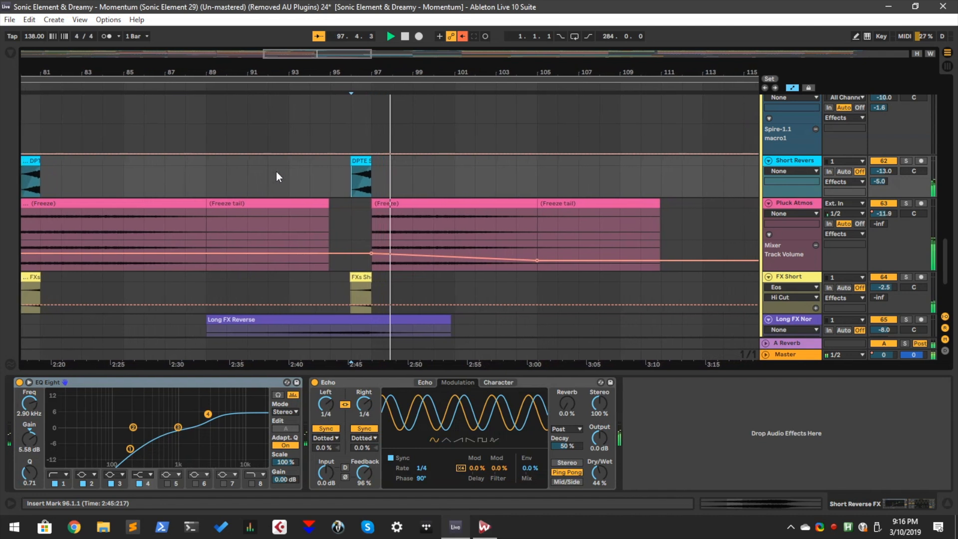
{"action": "scroll", "coordinate": [277, 173], "scroll_direction": "down", "scroll_amount": 2}
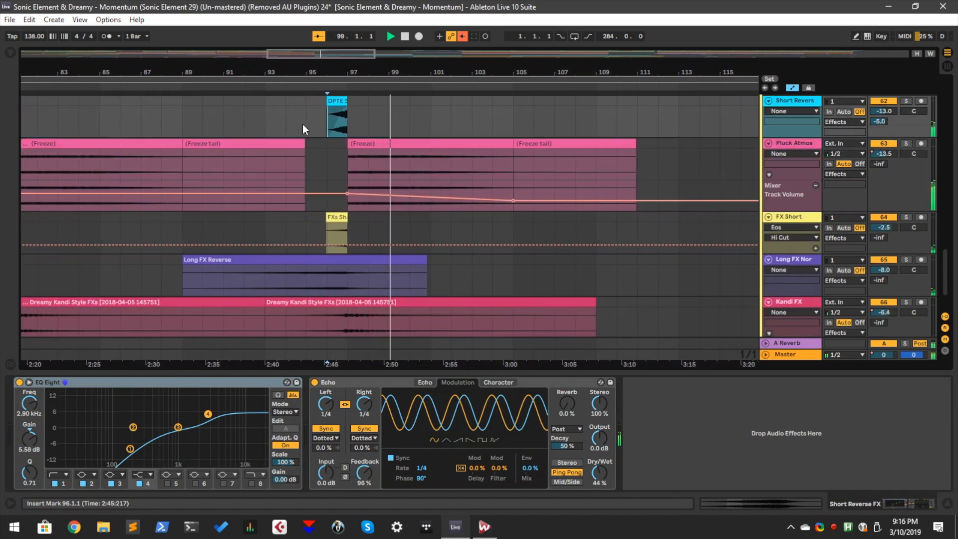
- Solo the Pluck Atmos track and play its frozen clip from bar 97, then stop
{"action": "left_click", "coordinate": [903, 144]}
{"action": "left_click", "coordinate": [347, 161]}
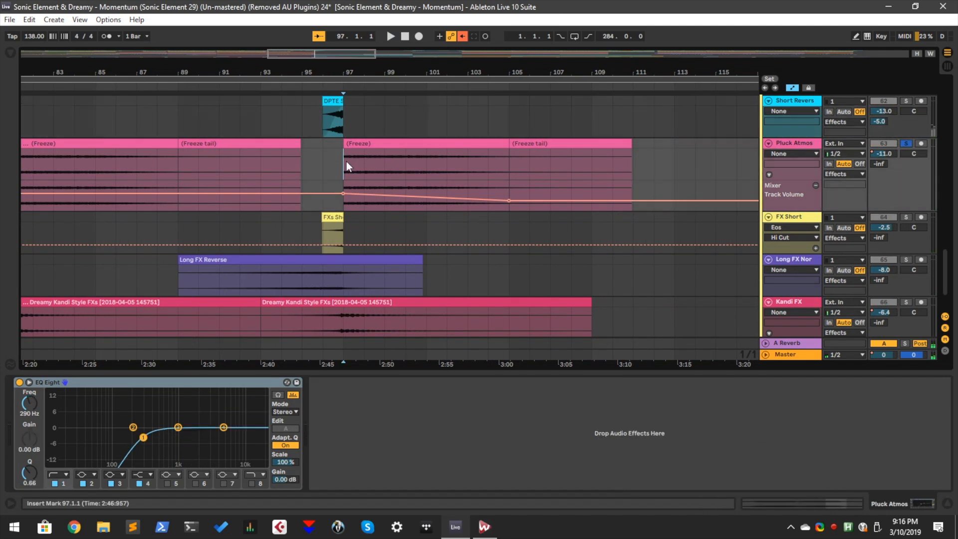
{"action": "key", "text": "space"}
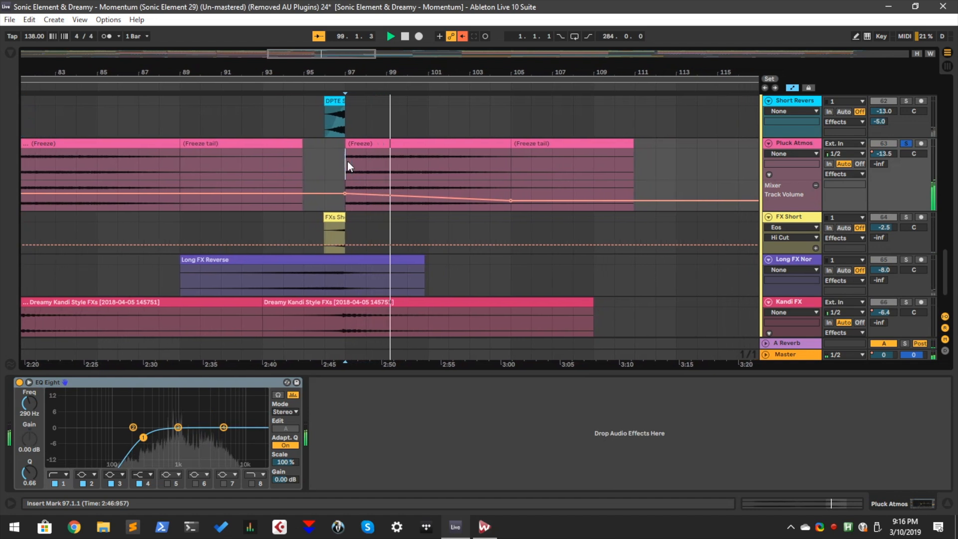
{"action": "key", "text": "space"}
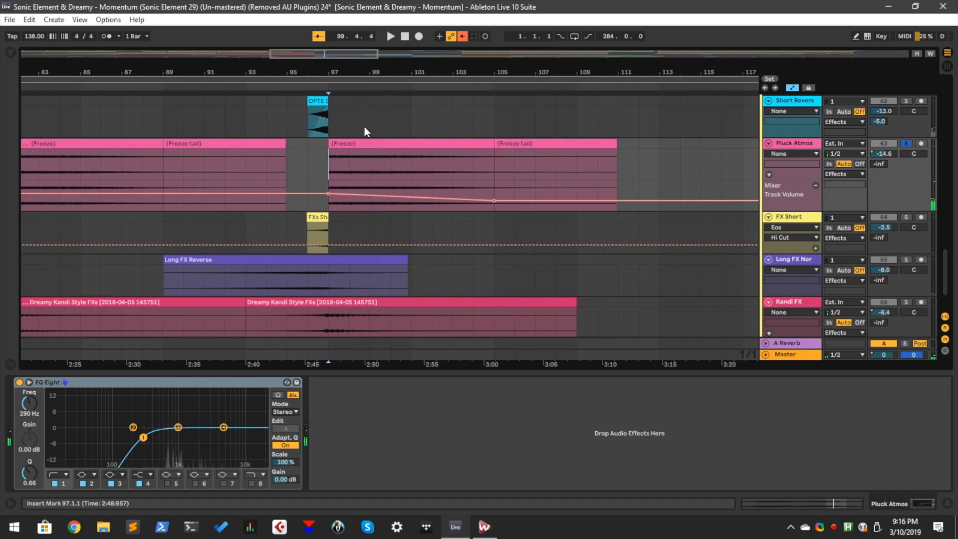
- Play the soloed Pluck Atmos track from bar 57 in its earlier frozen clip
{"action": "left_click_drag", "start_coordinate": [354, 67], "coordinate": [354, 25]}
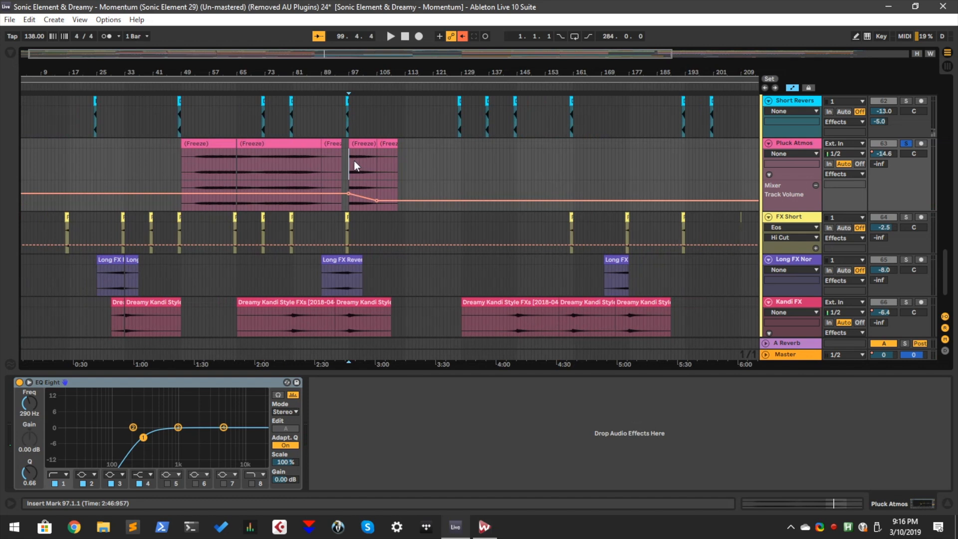
{"action": "scroll", "coordinate": [356, 164], "scroll_direction": "down", "scroll_amount": 2}
{"action": "scroll", "coordinate": [357, 198], "scroll_direction": "up", "scroll_amount": 4}
{"action": "left_click", "coordinate": [208, 198]}
{"action": "key", "text": "space"}
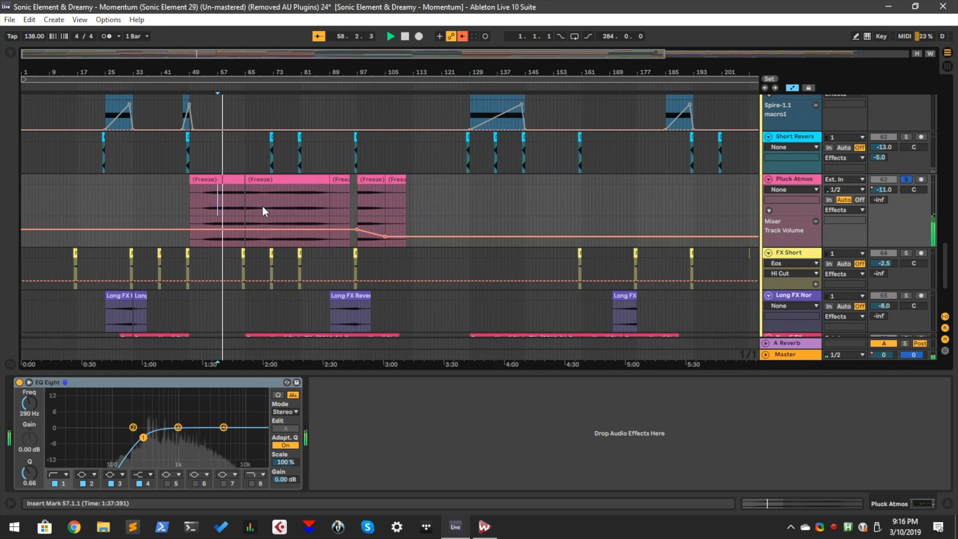
- Compare the Pluck Atmos track in the full mix and soloed during playback, then stop
{"action": "left_click", "coordinate": [906, 179]}
{"action": "left_click", "coordinate": [904, 181]}
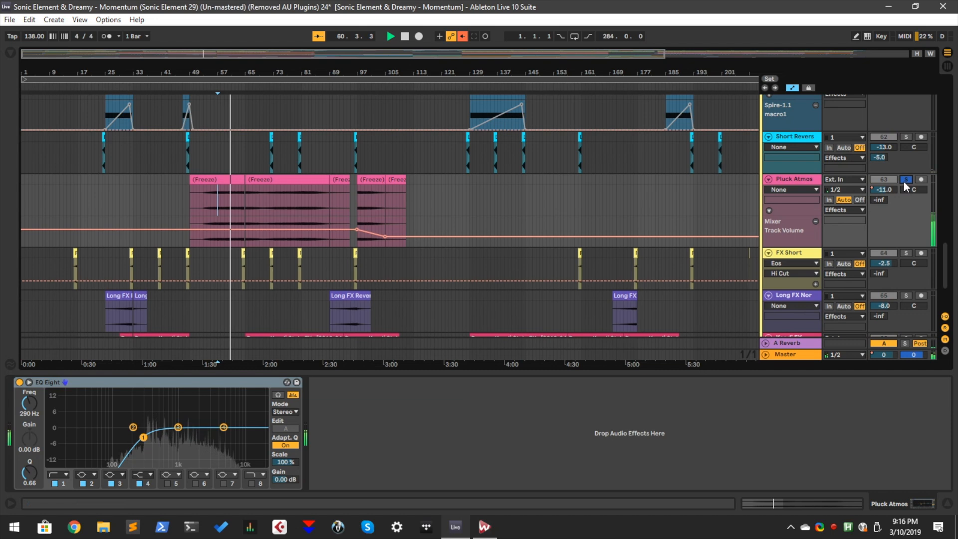
{"action": "key", "text": "space"}
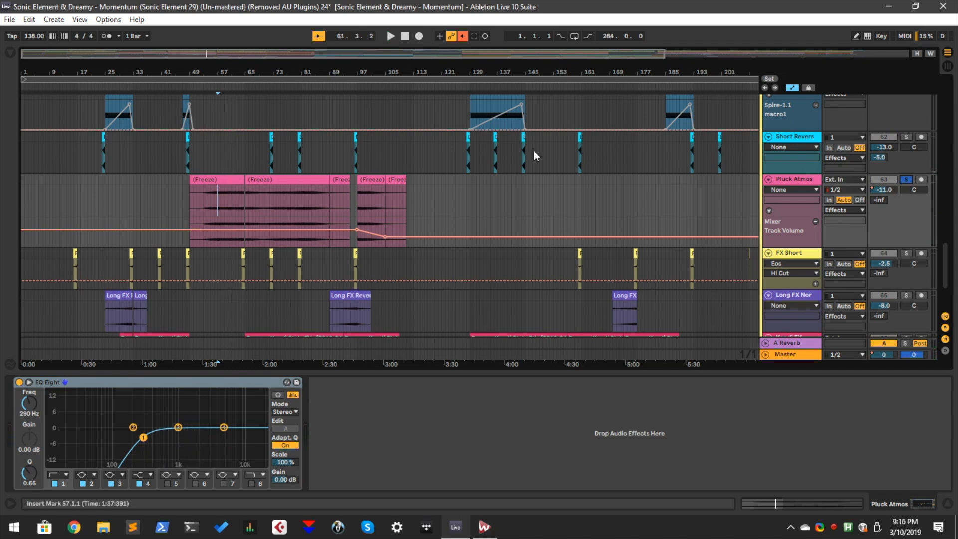
- Solo the Long FX Normal track and play its Long FX Reverse clip from bar 91
{"action": "scroll", "coordinate": [342, 150], "scroll_direction": "down", "scroll_amount": 4}
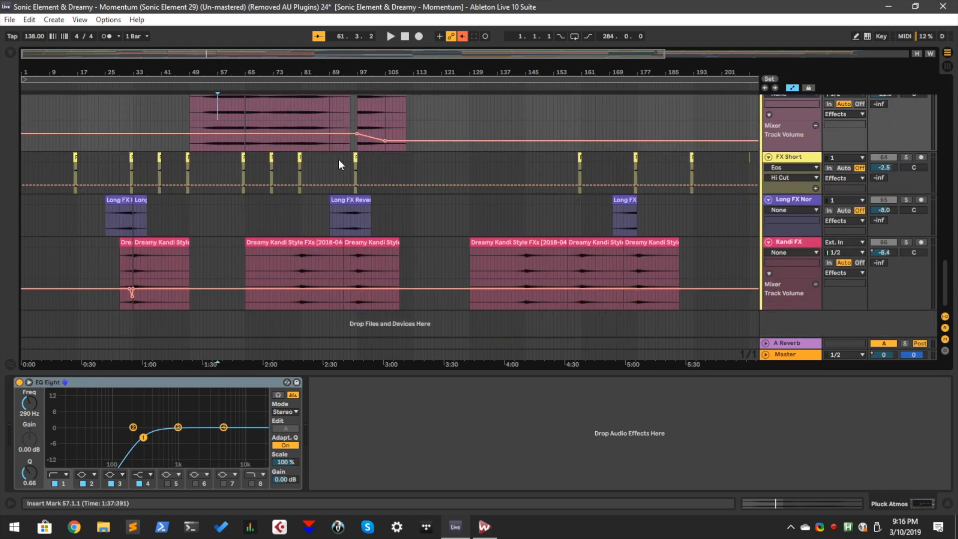
{"action": "left_click", "coordinate": [336, 217]}
{"action": "left_click_drag", "start_coordinate": [353, 64], "coordinate": [353, 81]}
{"action": "left_click", "coordinate": [905, 201]}
{"action": "key", "text": "space"}
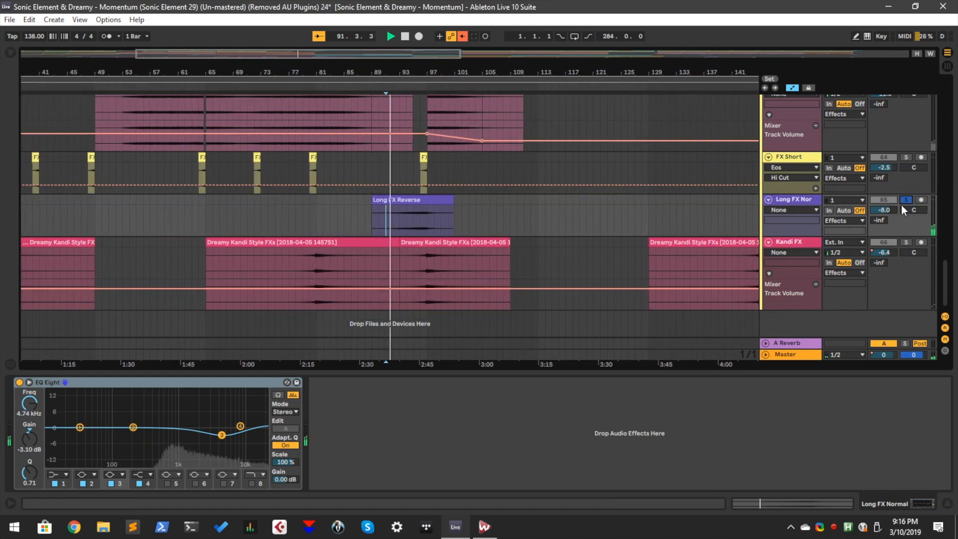
- Solo the Kandi FX track, play it from bar 97, then stop and turn its solo off
{"action": "left_click", "coordinate": [906, 243]}
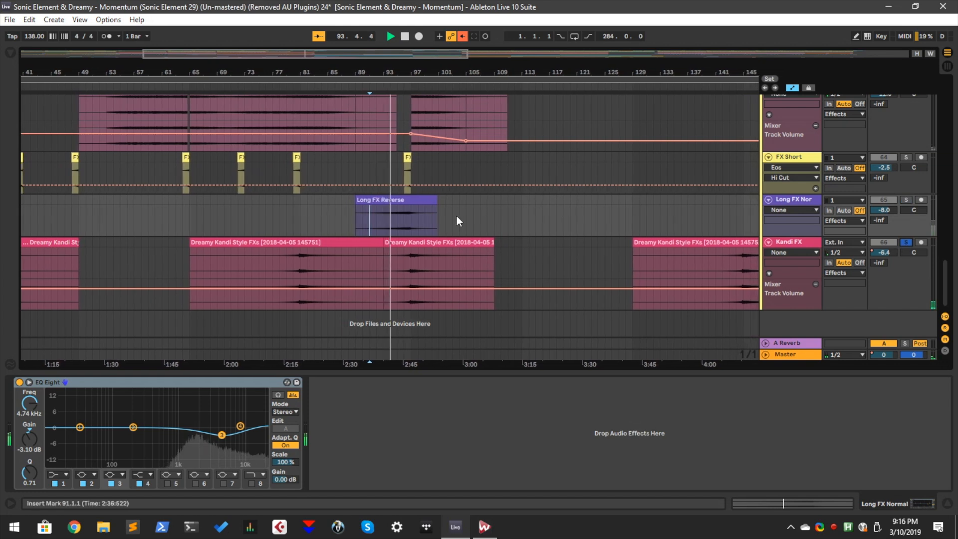
{"action": "left_click", "coordinate": [408, 277]}
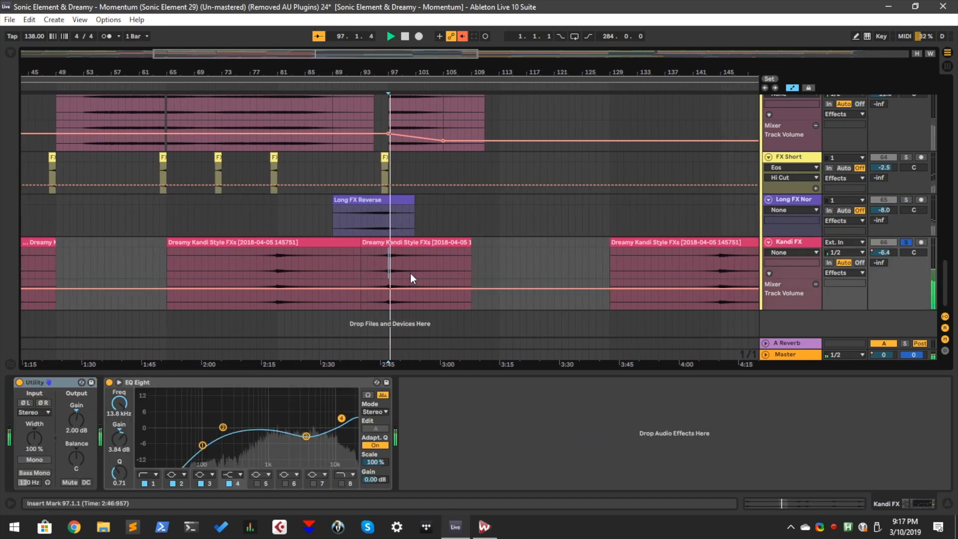
{"action": "key", "text": "space"}
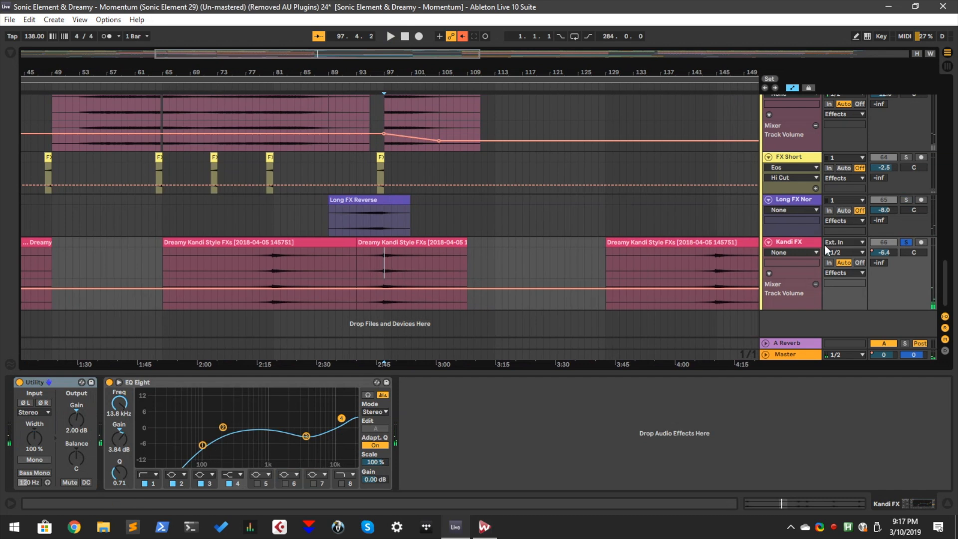
{"action": "left_click", "coordinate": [905, 243]}
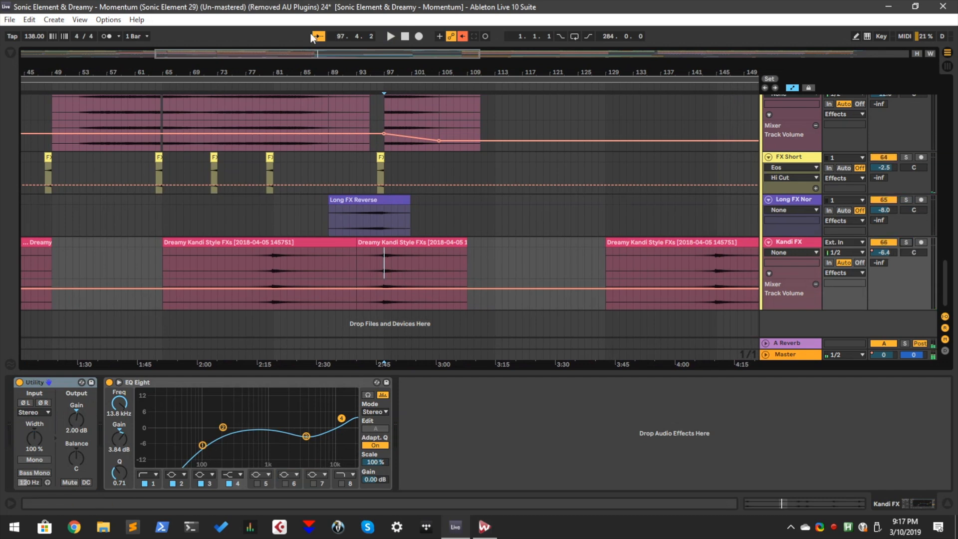
- Collapse the Effects group while keeping the Melodic group expanded in the full arrangement overview
{"action": "left_click_drag", "start_coordinate": [309, 61], "coordinate": [350, 179]}
{"action": "scroll", "coordinate": [356, 193], "scroll_direction": "up", "scroll_amount": 5}
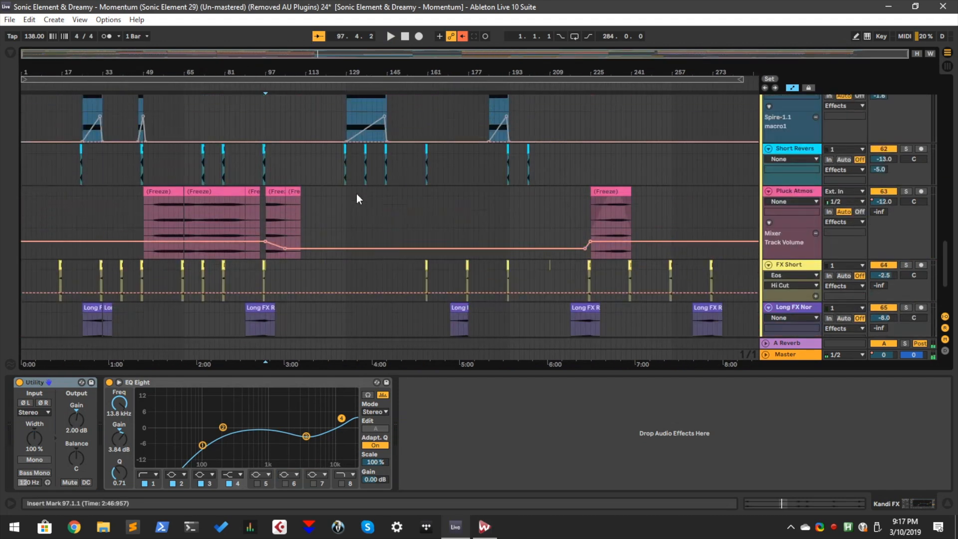
{"action": "scroll", "coordinate": [386, 219], "scroll_direction": "up", "scroll_amount": 20}
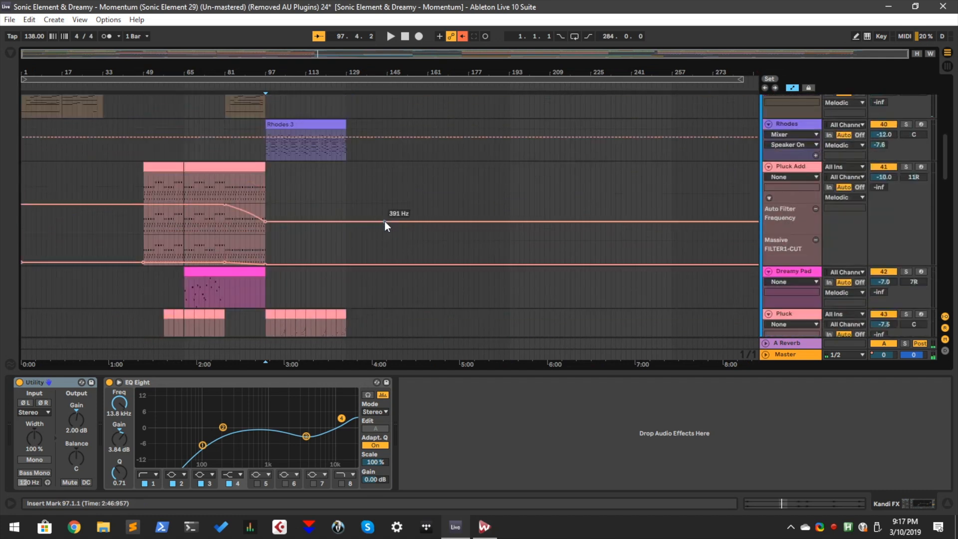
{"action": "scroll", "coordinate": [387, 230], "scroll_direction": "up", "scroll_amount": 6}
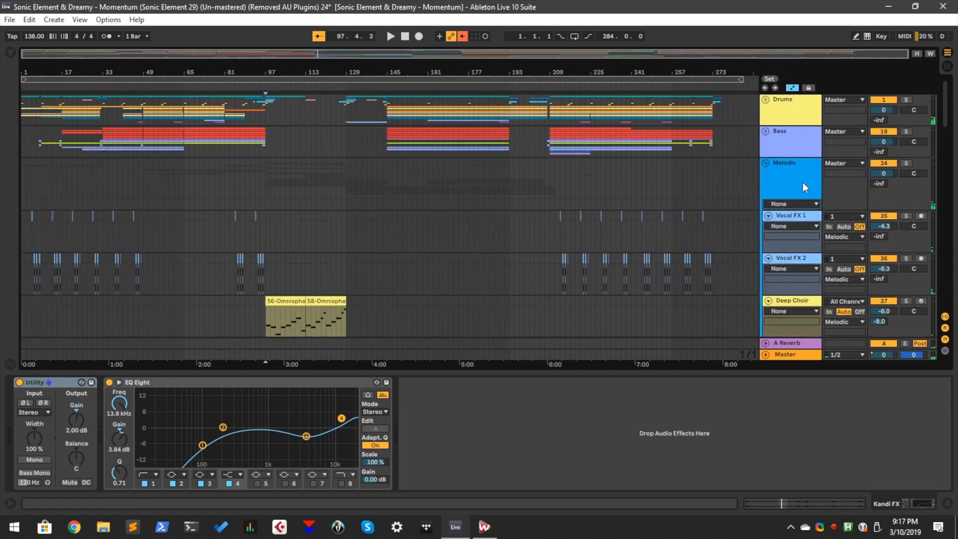
{"action": "left_click", "coordinate": [765, 162]}
{"action": "left_click", "coordinate": [766, 204]}
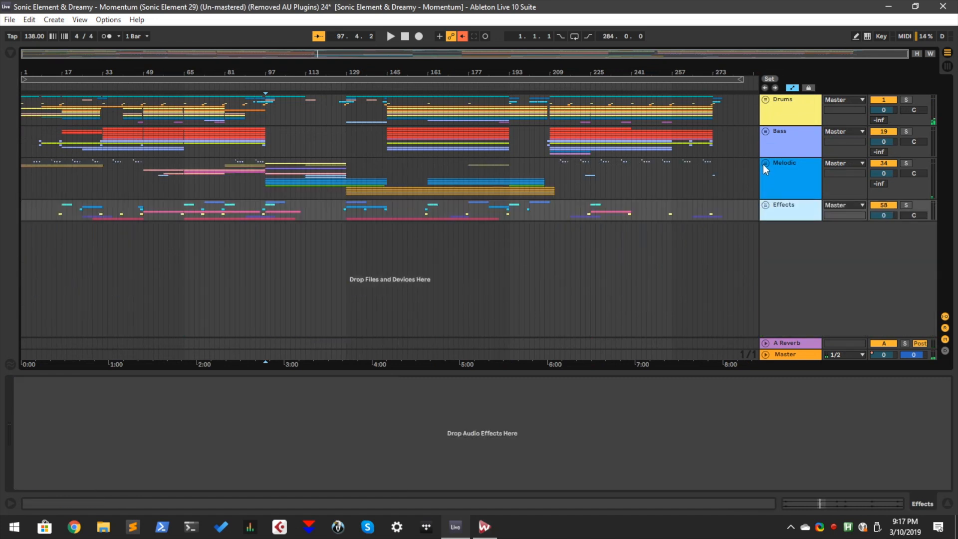
{"action": "left_click", "coordinate": [764, 165]}
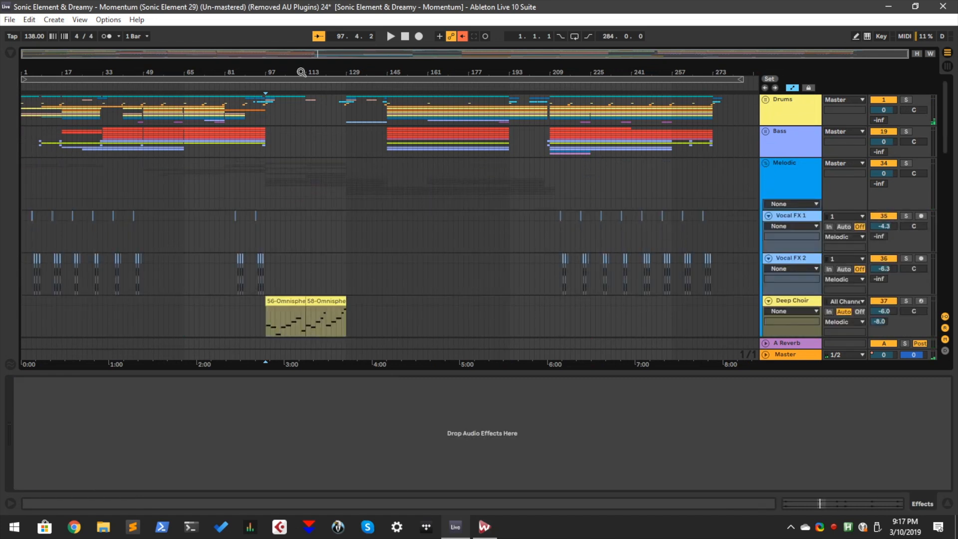
- Play the full arrangement from bar 145 at the start of the second drop, then stop
{"action": "left_click", "coordinate": [343, 240]}
{"action": "scroll", "coordinate": [345, 240], "scroll_direction": "down", "scroll_amount": 3}
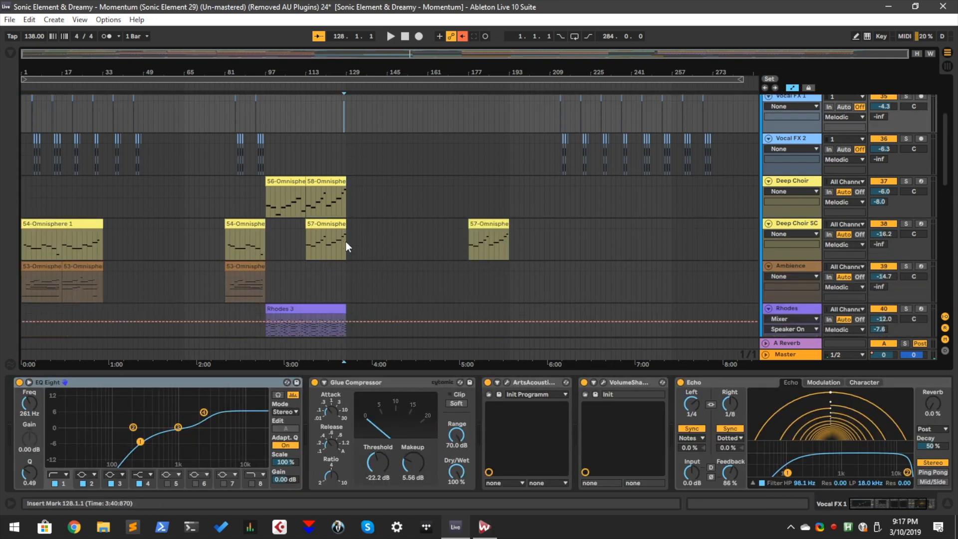
{"action": "scroll", "coordinate": [362, 243], "scroll_direction": "up", "scroll_amount": 3}
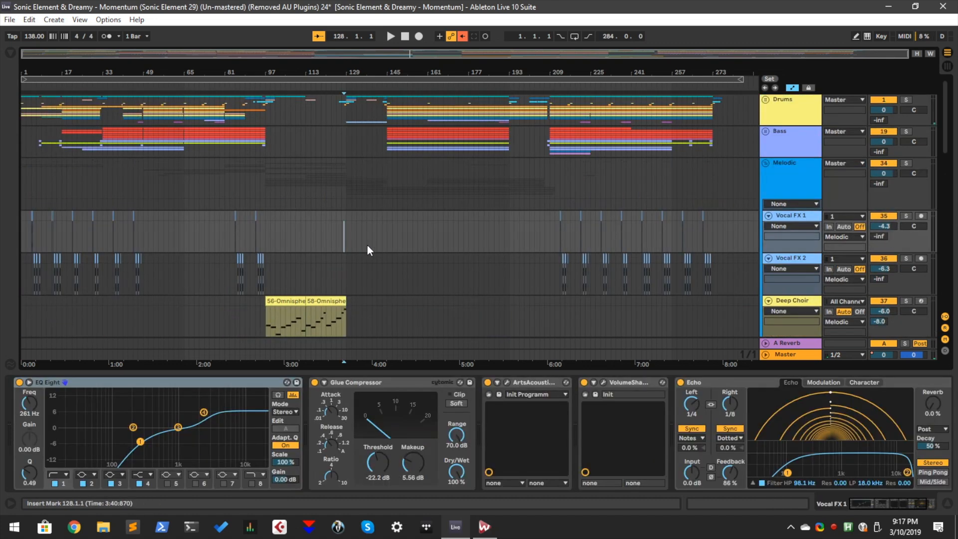
{"action": "left_click", "coordinate": [388, 244]}
{"action": "key", "text": "space"}
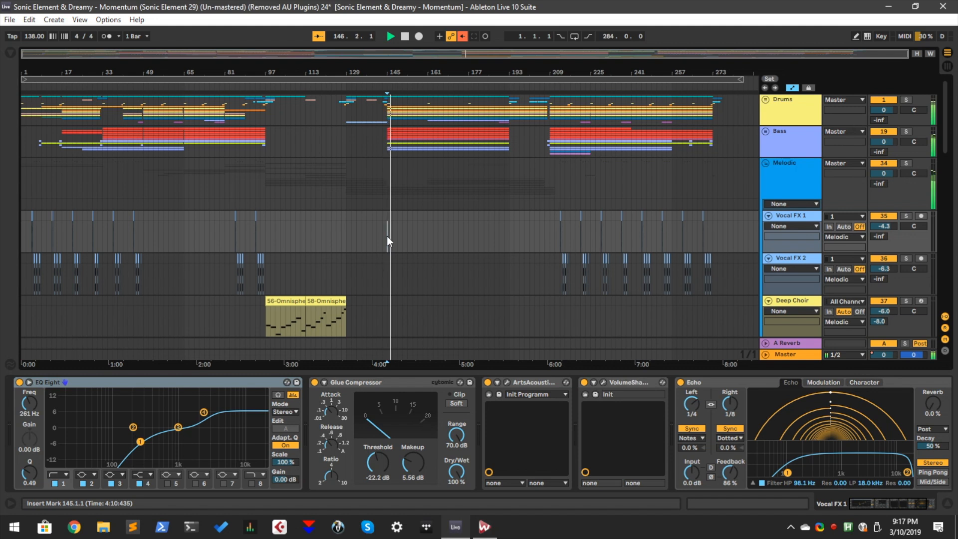
{"action": "key", "text": "space"}
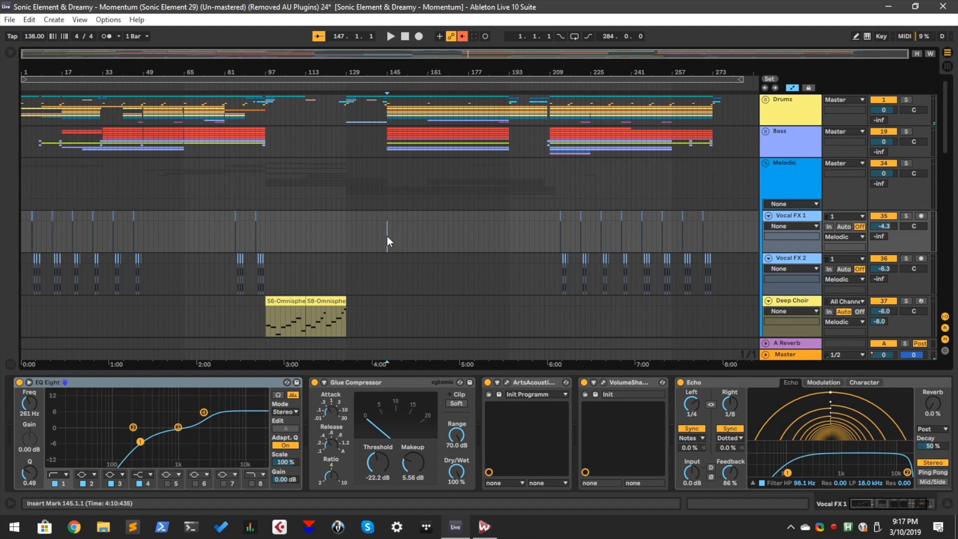
- Play the arrangement briefly from just after bar 128, then from bar 100 in the breakdown, and stop
{"action": "left_click", "coordinate": [349, 238]}
{"action": "key", "text": "space"}
{"action": "key", "text": "space"}
{"action": "left_click", "coordinate": [317, 236]}
{"action": "left_click", "coordinate": [274, 243]}
{"action": "key", "text": "space"}
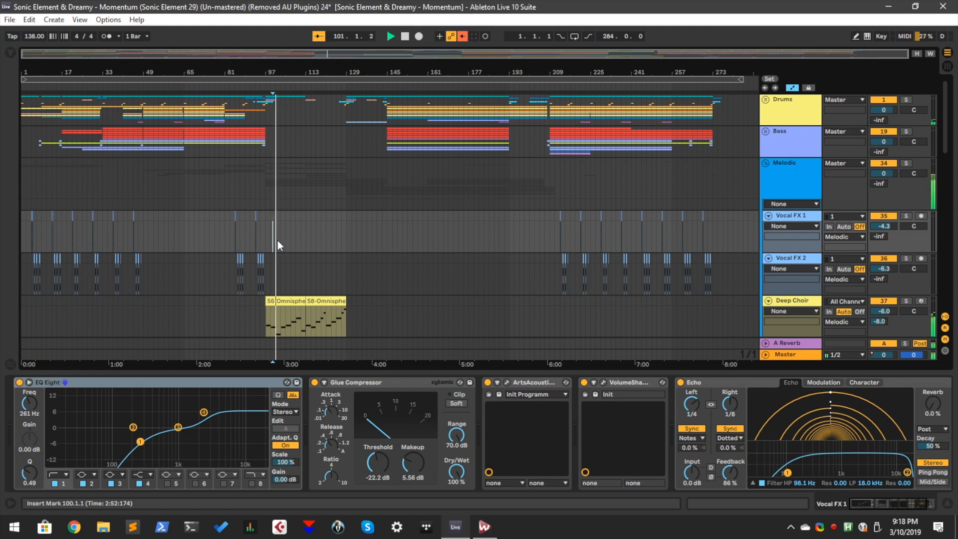
{"action": "key", "text": "space"}
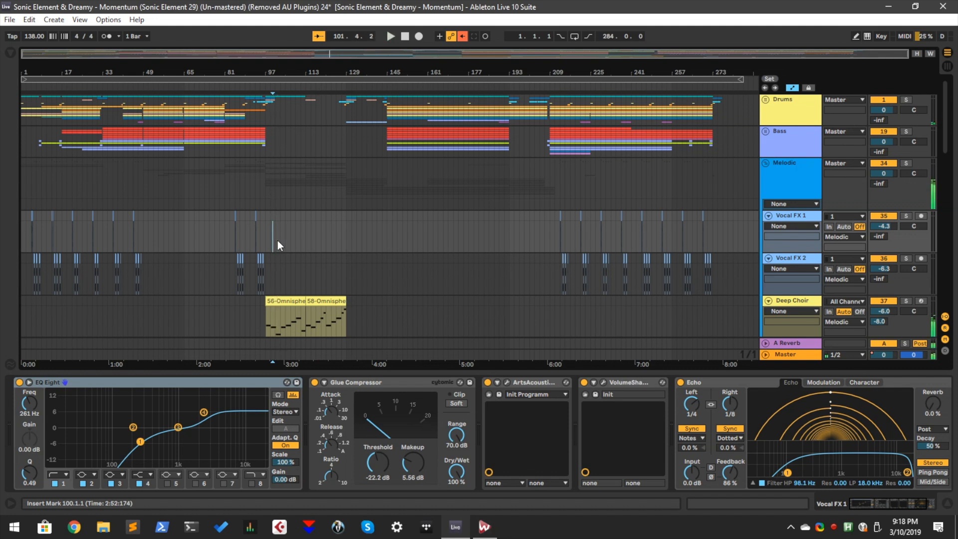
- Replay the opening bars of the drop from bar 145 in a close-up view, then stop
{"action": "left_click", "coordinate": [387, 229]}
{"action": "key", "text": "plus"}
{"action": "key", "text": "plus"}
{"action": "key", "text": "plus"}
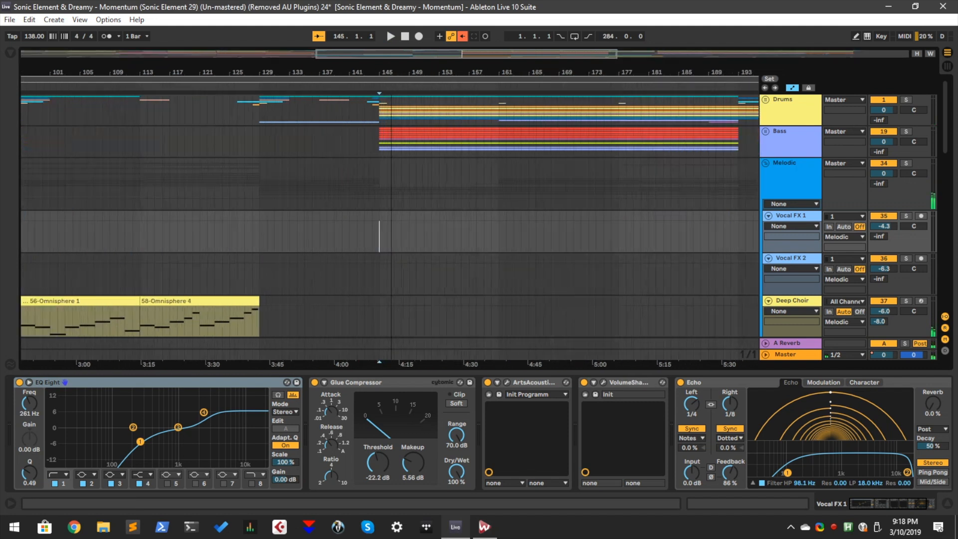
{"action": "key", "text": "space"}
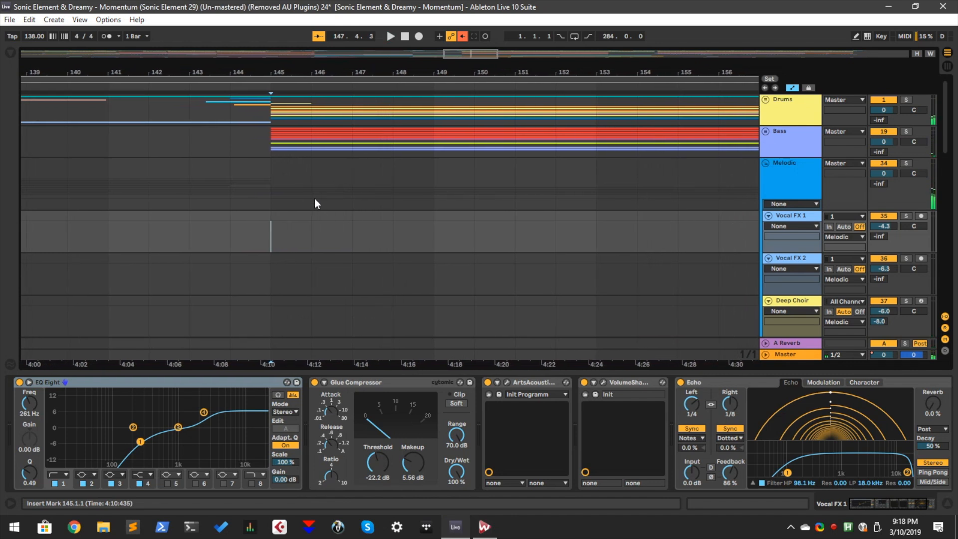
- Play a longer stretch of the drop from bar 145 into bar 156, then return to the full arrangement overview
{"action": "scroll", "coordinate": [314, 197], "scroll_direction": "down", "scroll_amount": 10}
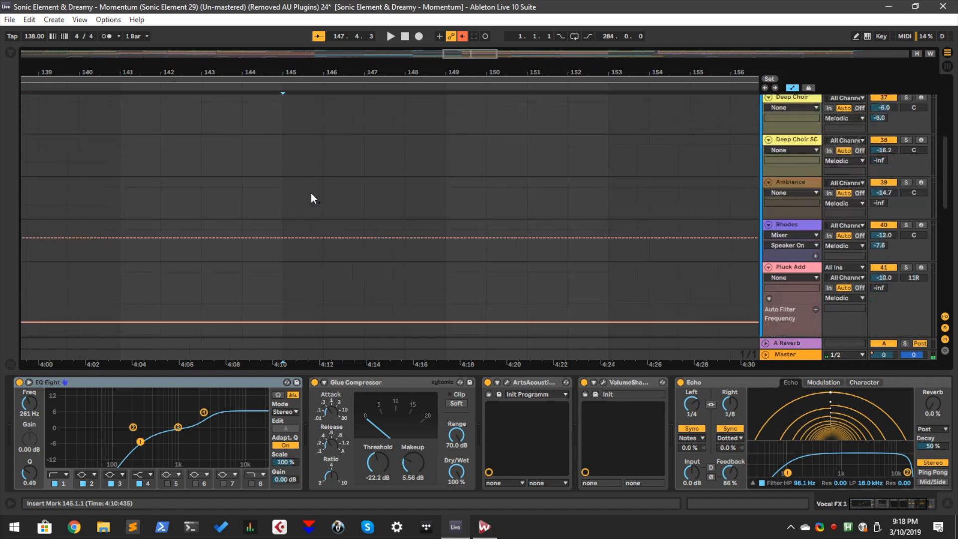
{"action": "scroll", "coordinate": [309, 135], "scroll_direction": "up", "scroll_amount": 6}
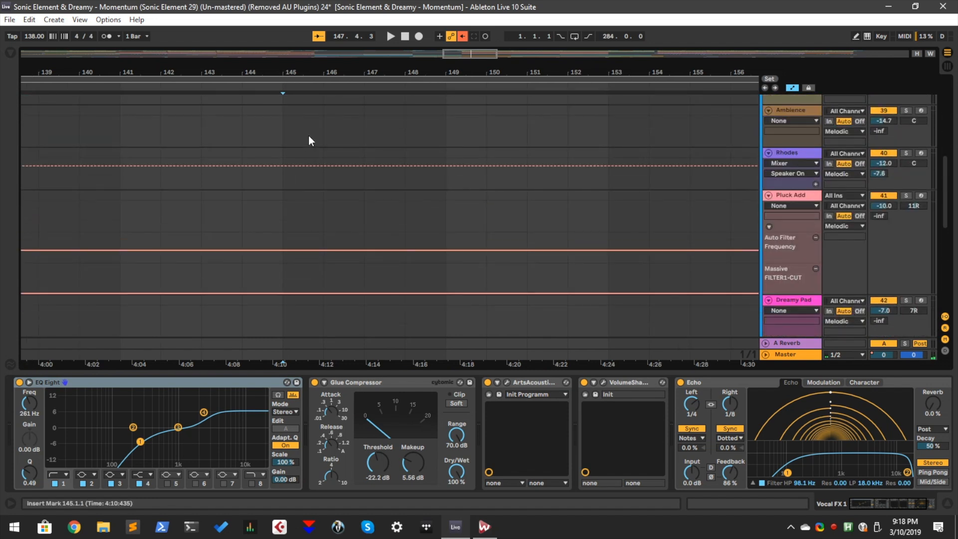
{"action": "left_click", "coordinate": [311, 136]}
{"action": "key", "text": "space"}
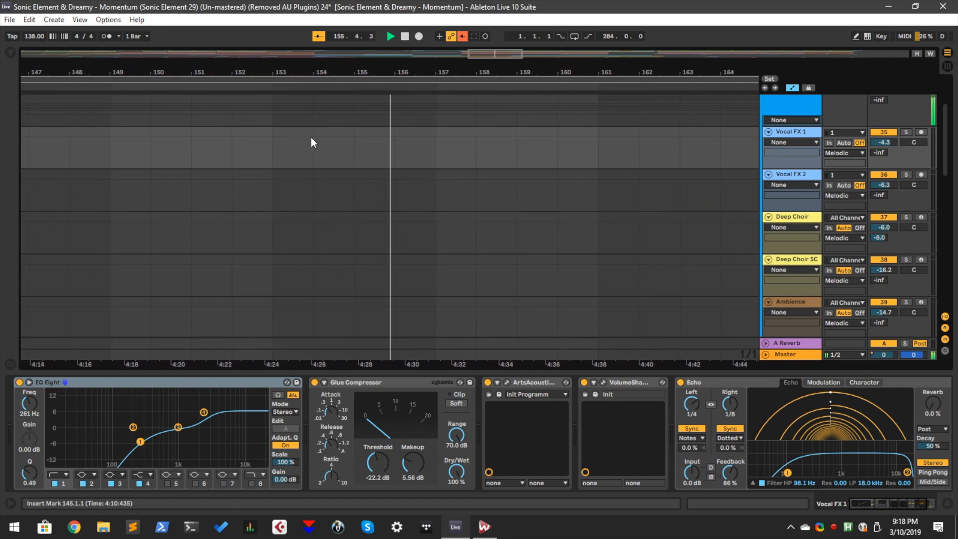
{"action": "left_click_drag", "start_coordinate": [292, 64], "coordinate": [292, 13]}
{"action": "scroll", "coordinate": [507, 196], "scroll_direction": "up", "scroll_amount": 3}
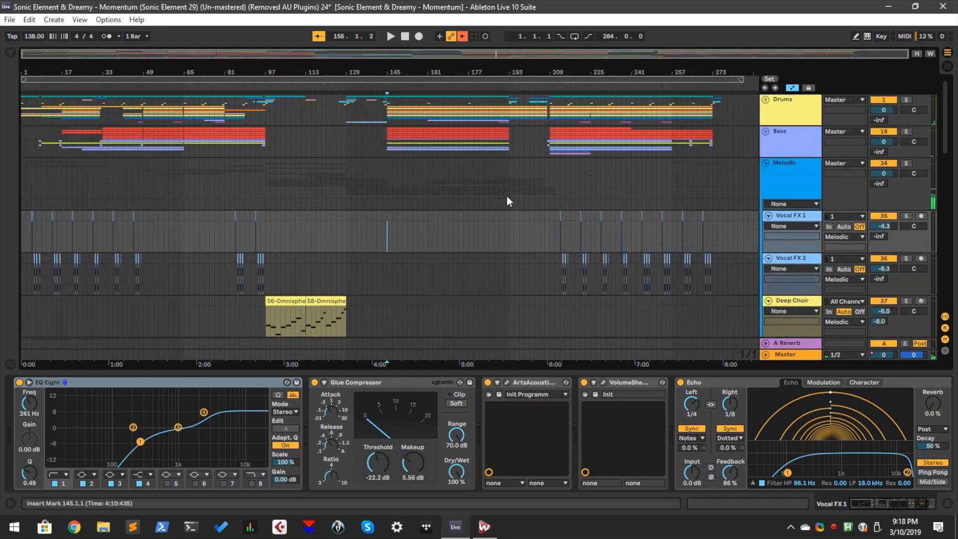
- Examine the Melodic group's clips and automation, from the vocal effects through the pianos, pads and pluck leads
{"action": "scroll", "coordinate": [505, 199], "scroll_direction": "down", "scroll_amount": 4}
{"action": "scroll", "coordinate": [505, 204], "scroll_direction": "down", "scroll_amount": 6}
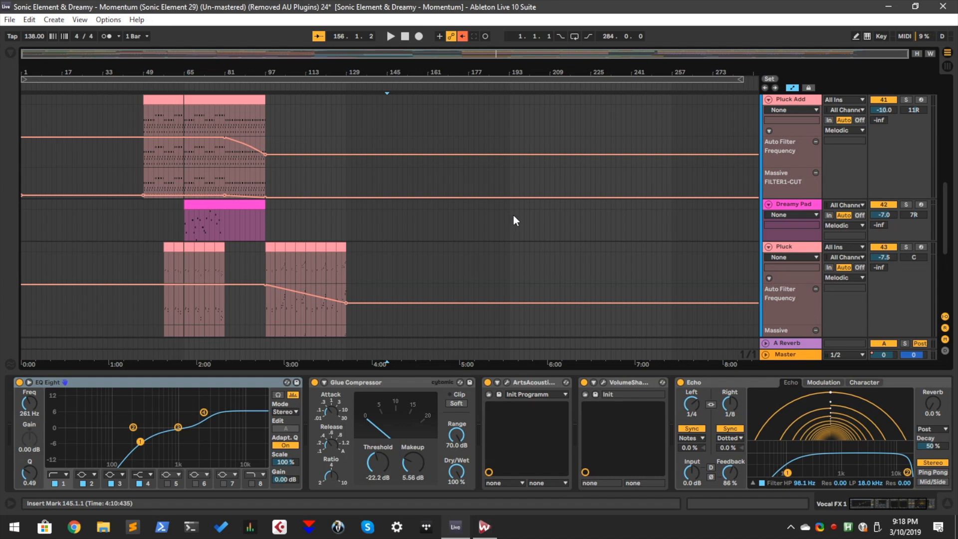
{"action": "scroll", "coordinate": [514, 217], "scroll_direction": "down", "scroll_amount": 8}
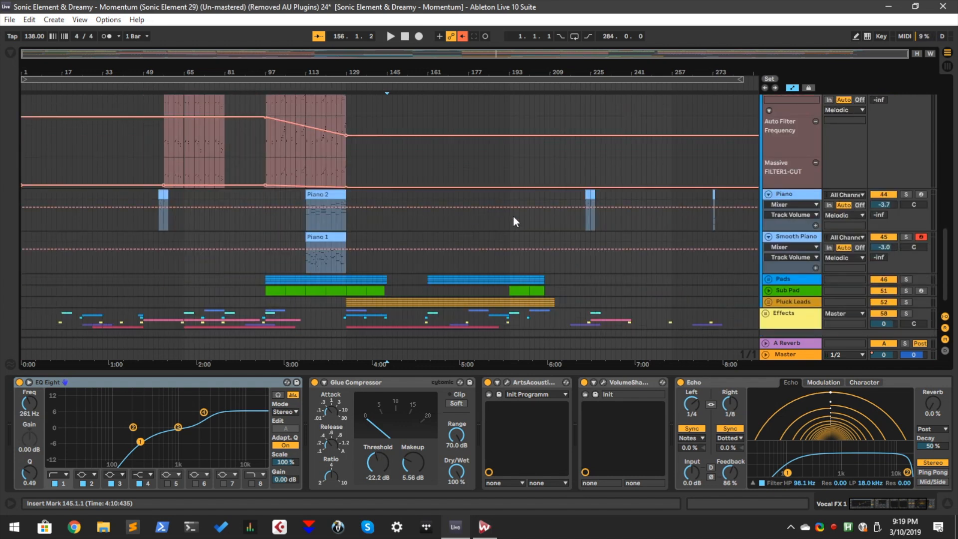
{"action": "scroll", "coordinate": [514, 217], "scroll_direction": "up", "scroll_amount": 6}
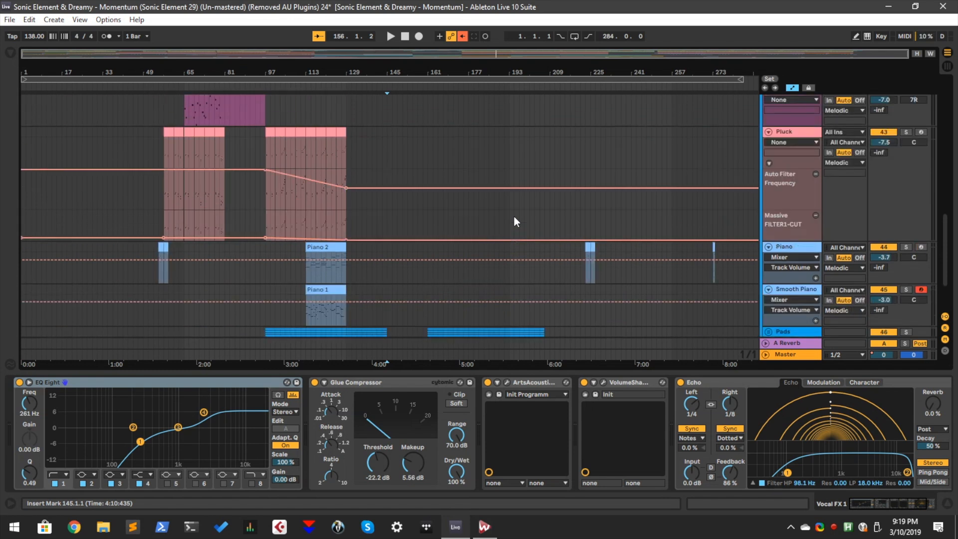
{"action": "scroll", "coordinate": [515, 216], "scroll_direction": "up", "scroll_amount": 7}
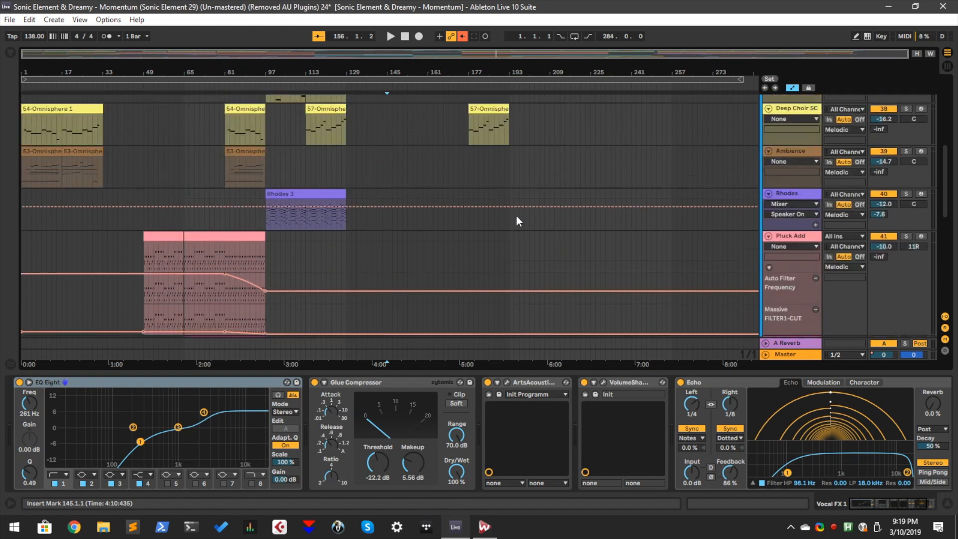
{"action": "scroll", "coordinate": [518, 219], "scroll_direction": "up", "scroll_amount": 7}
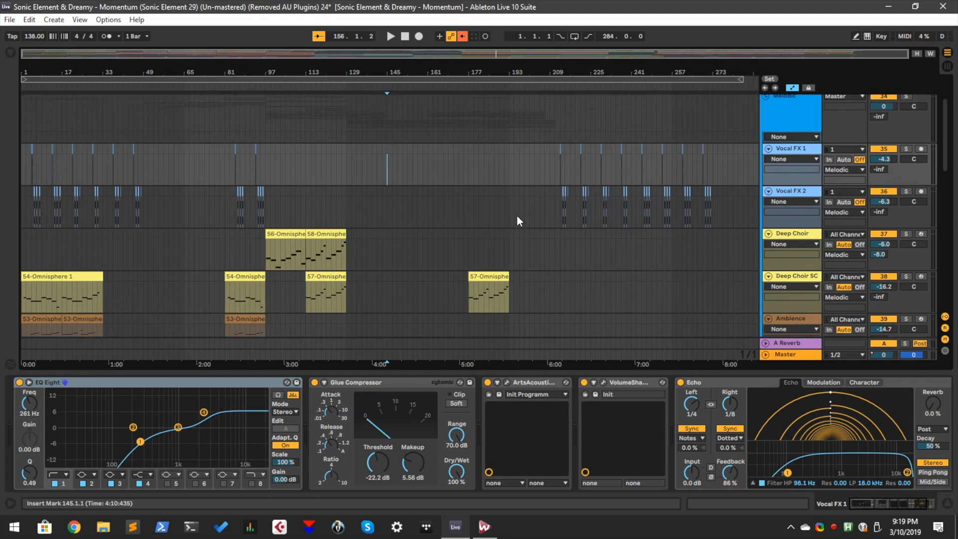
{"action": "scroll", "coordinate": [520, 218], "scroll_direction": "up", "scroll_amount": 2}
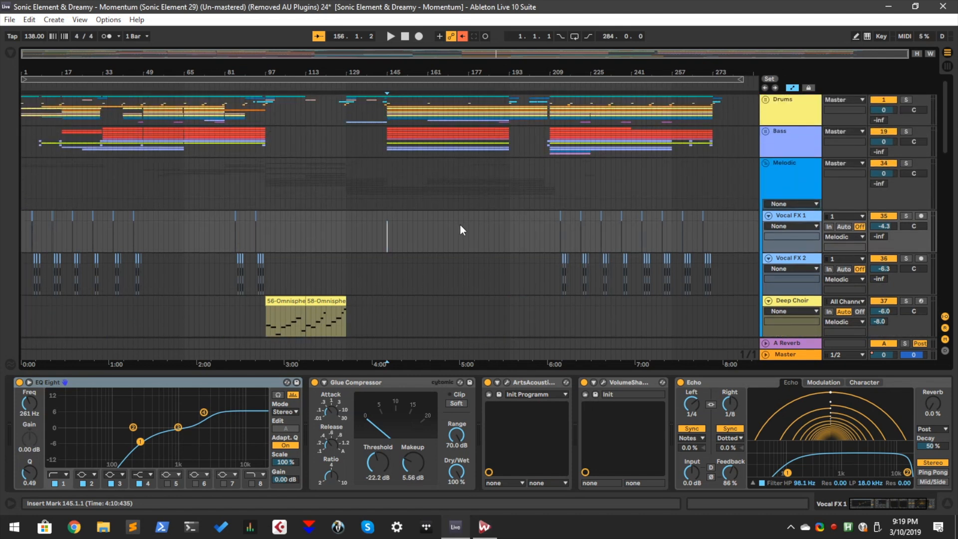
- Place the insert marker at bar 141 on Vocal FX 1 and collapse the Melodic group
{"action": "left_click", "coordinate": [370, 245]}
{"action": "left_click", "coordinate": [376, 244]}
{"action": "scroll", "coordinate": [383, 246], "scroll_direction": "down", "scroll_amount": 8}
{"action": "scroll", "coordinate": [382, 243], "scroll_direction": "up", "scroll_amount": 8}
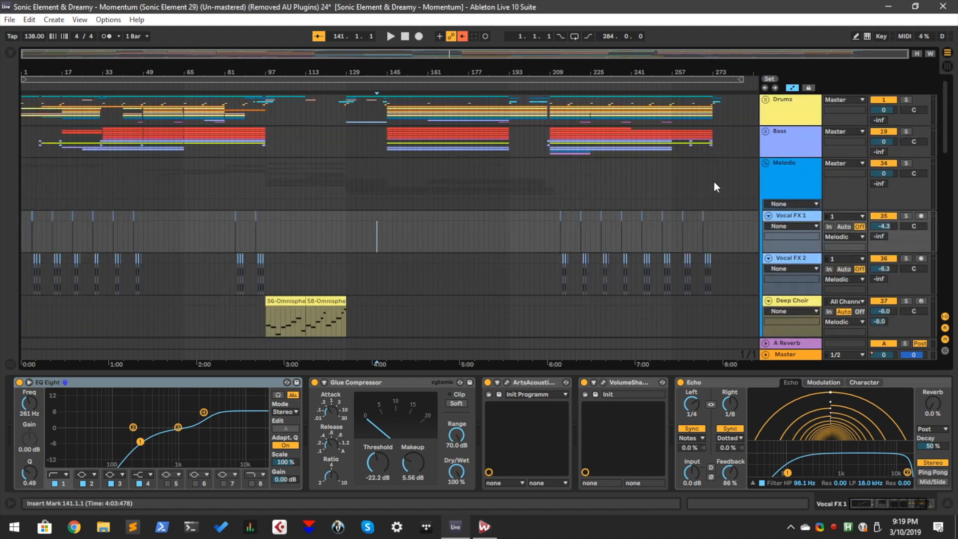
{"action": "left_click", "coordinate": [766, 163]}
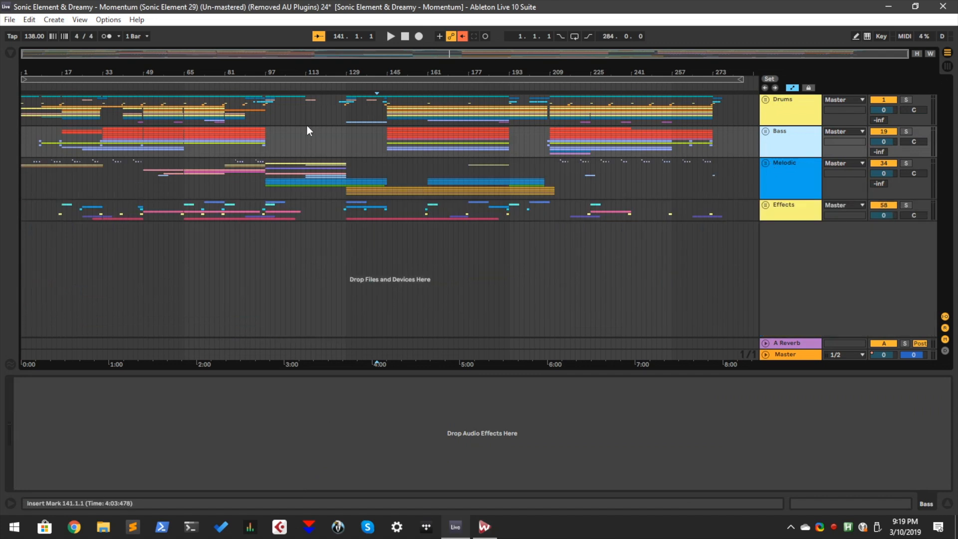
- Place the insert marker at bar 123 on the Bass group and re-enable the overridden automation
{"action": "left_click", "coordinate": [331, 140]}
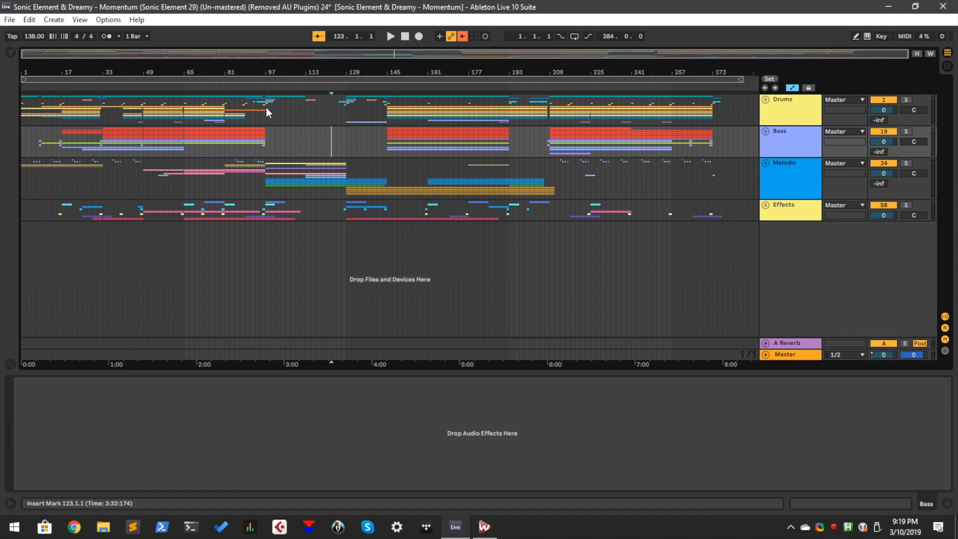
{"action": "left_click", "coordinate": [463, 41]}
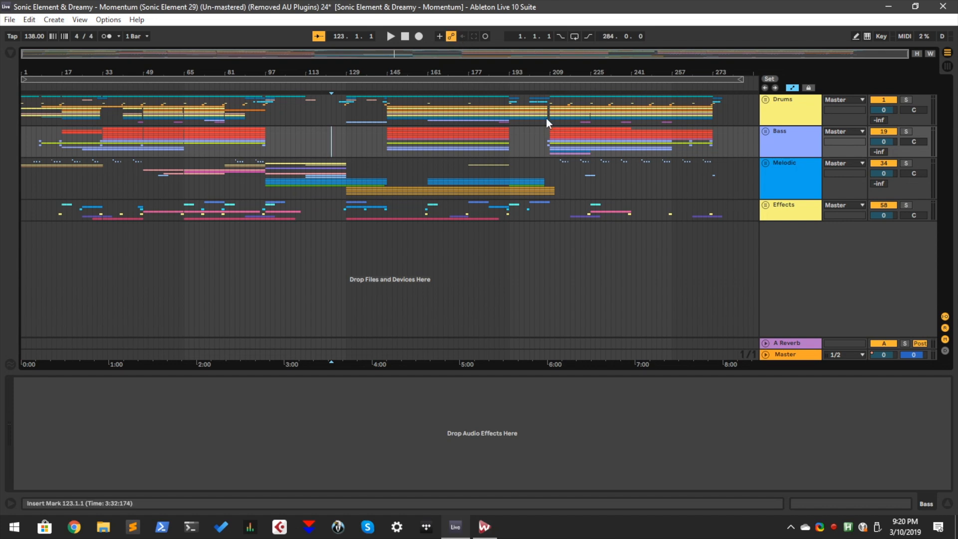
- Place the insert marker at bar 144 on the Bass group, just before the second drop
{"action": "left_click", "coordinate": [416, 140]}
{"action": "left_click", "coordinate": [383, 149]}
{"action": "left_click", "coordinate": [398, 160]}
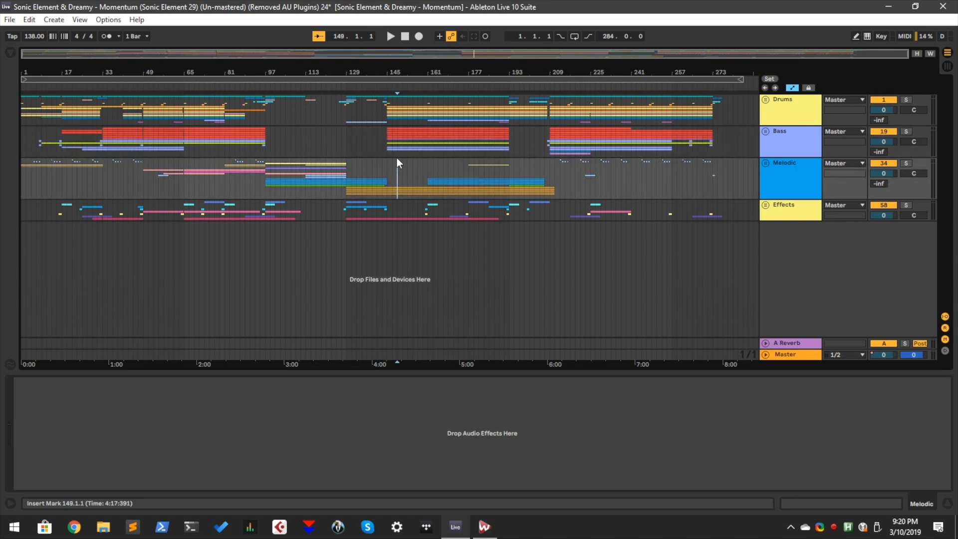
{"action": "left_click", "coordinate": [393, 140]}
{"action": "left_click", "coordinate": [386, 140]}
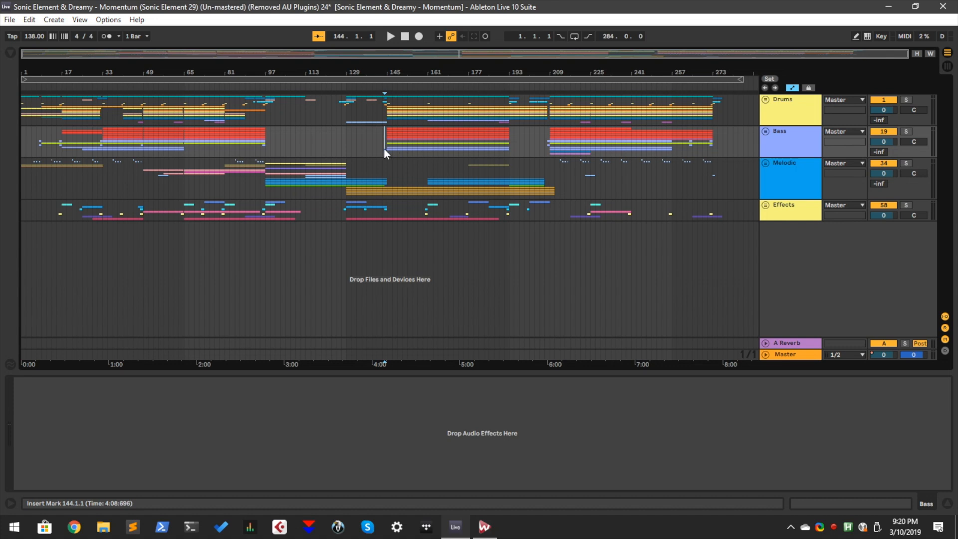
{"action": "left_click", "coordinate": [382, 146]}
{"action": "left_click", "coordinate": [397, 148]}
{"action": "left_click", "coordinate": [379, 153]}
{"action": "left_click", "coordinate": [389, 150]}
{"action": "left_click", "coordinate": [386, 151]}
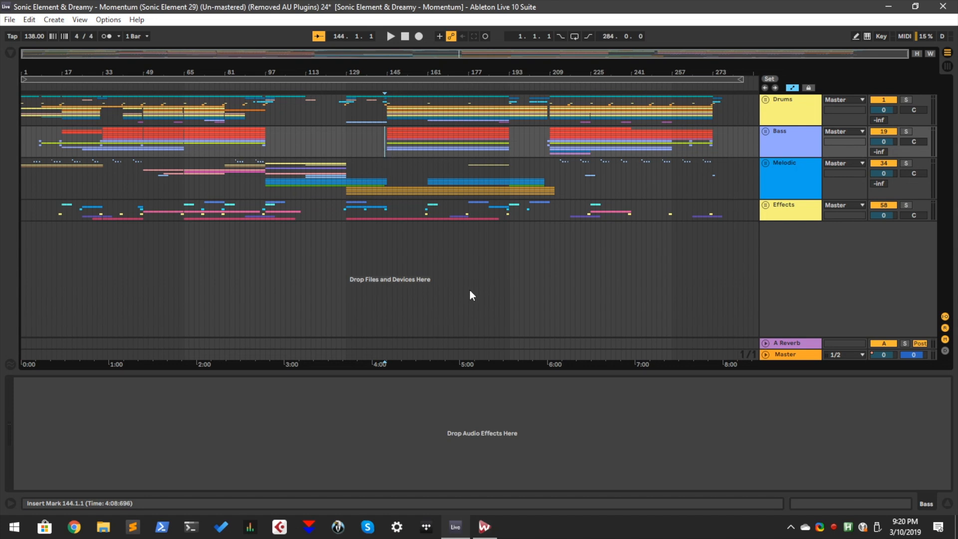